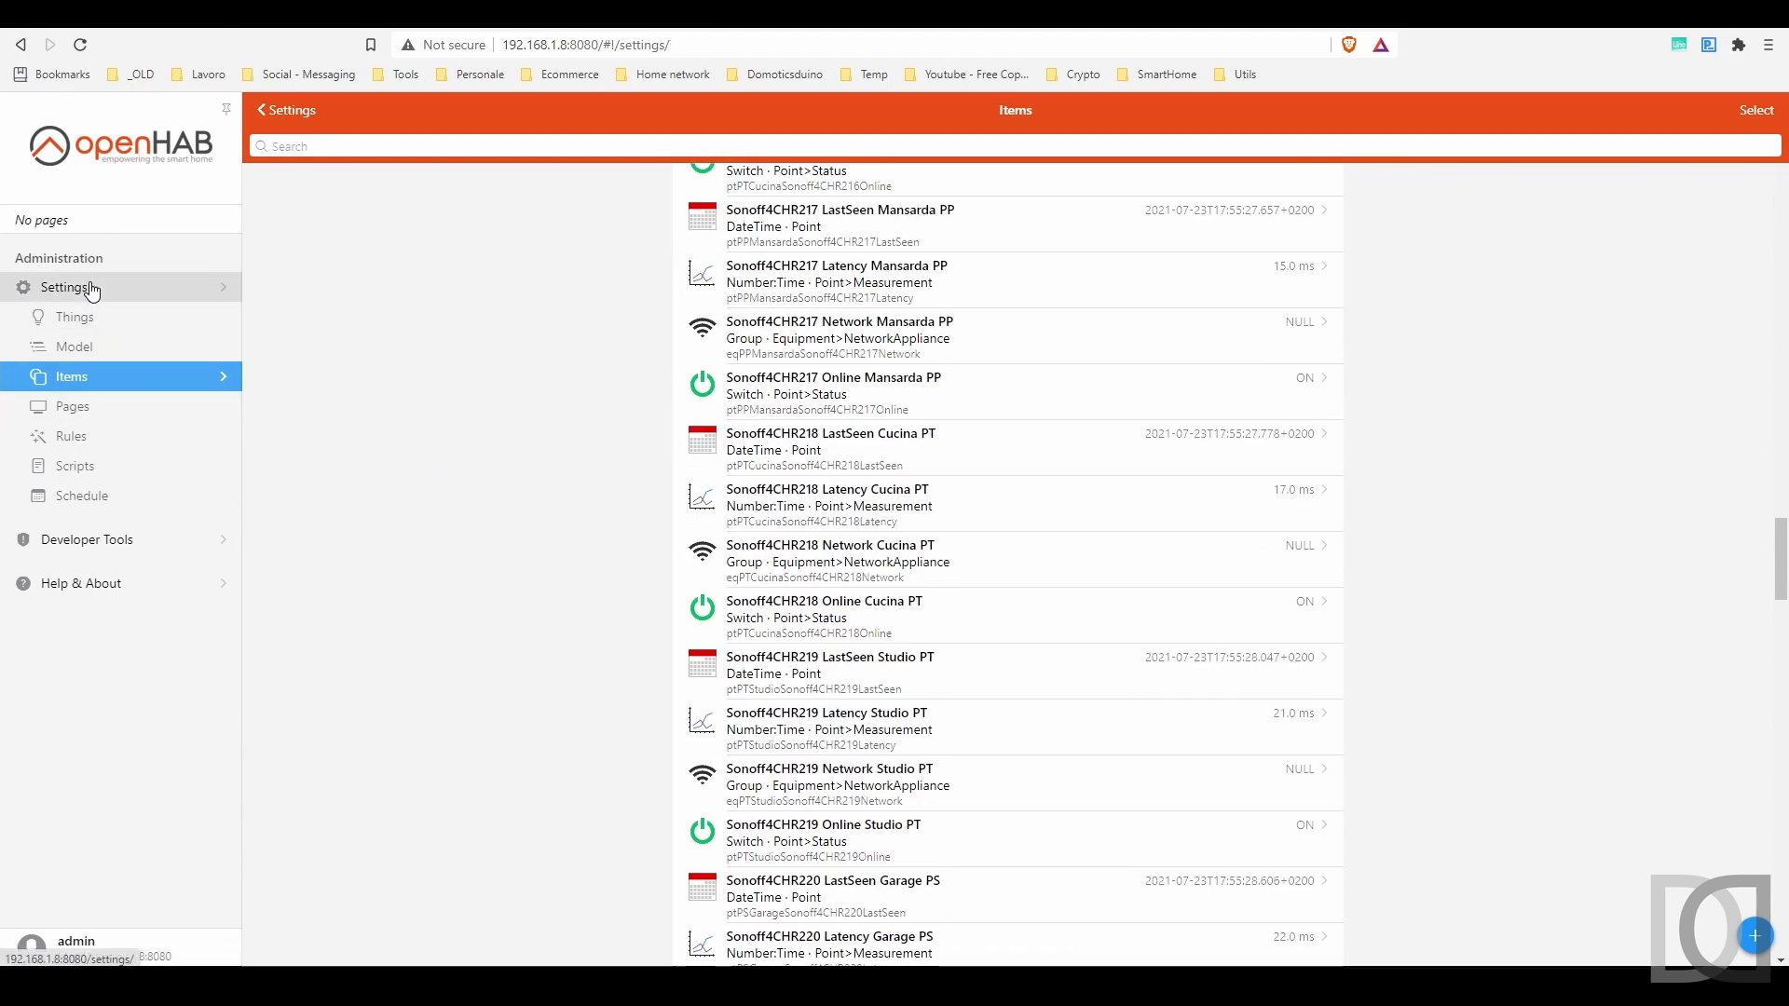
Step: Look over the room cards under Locations on the home page and display the Properties cards
{"action": "left_click", "coordinate": [96, 288]}
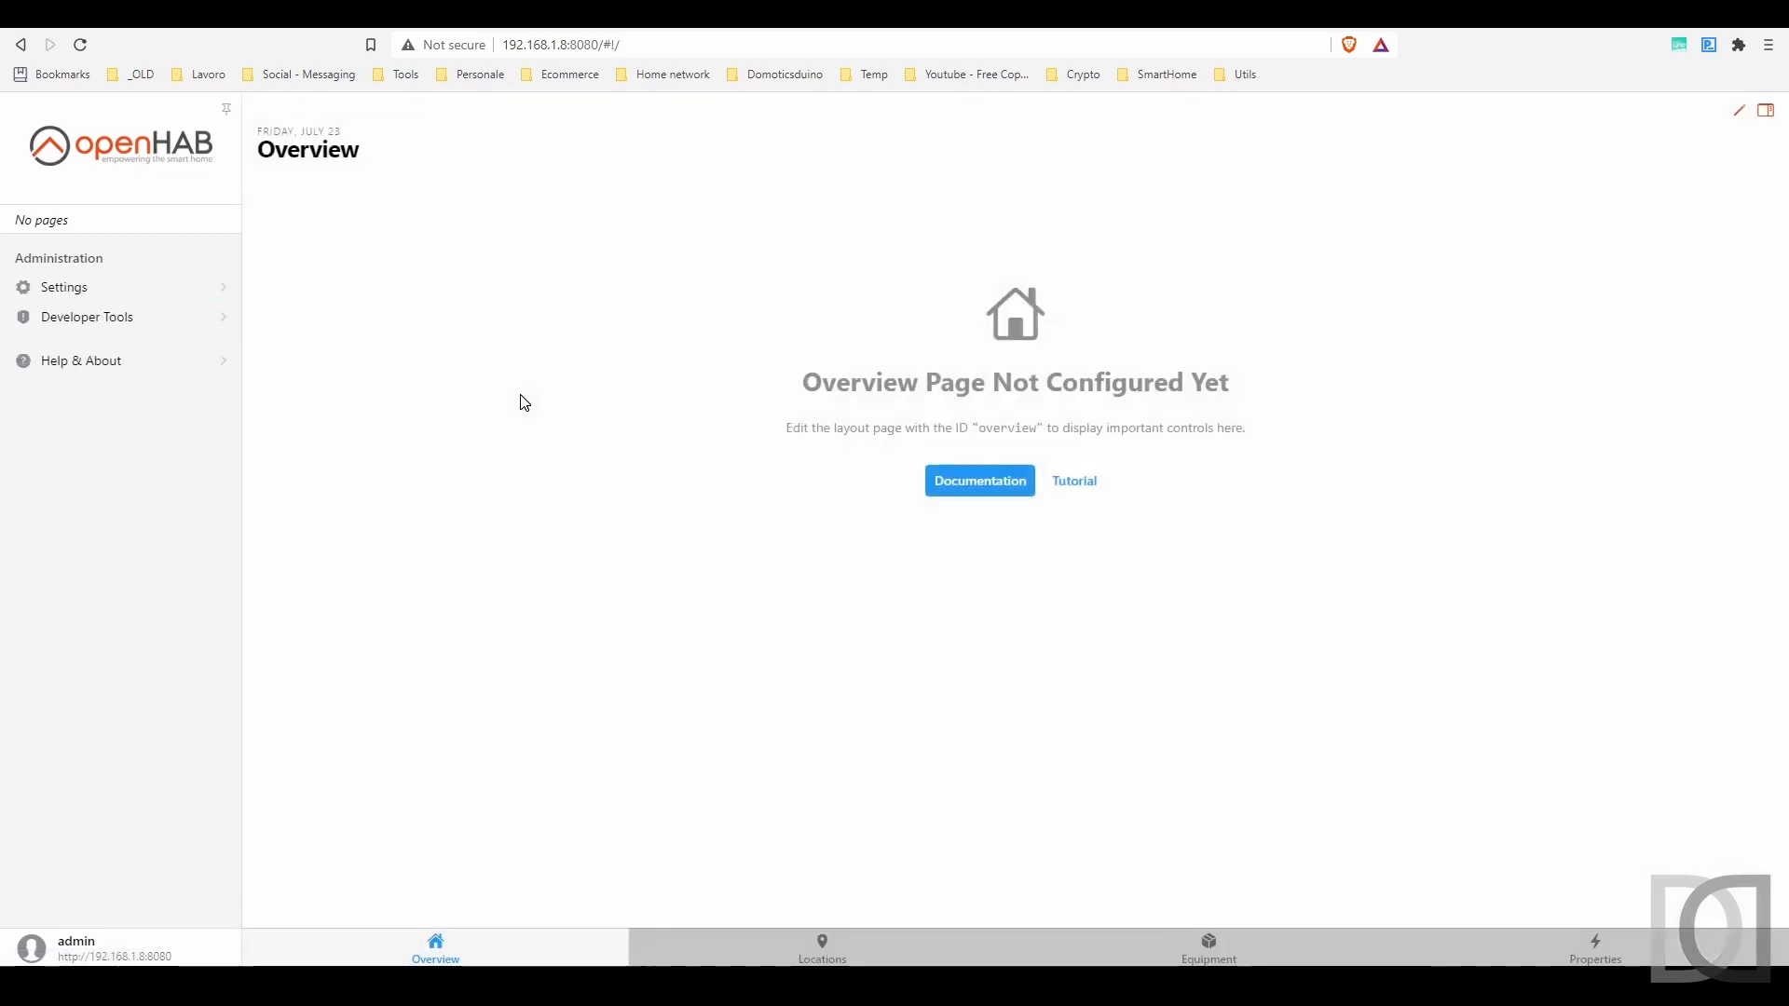
{"action": "left_click", "coordinate": [813, 954]}
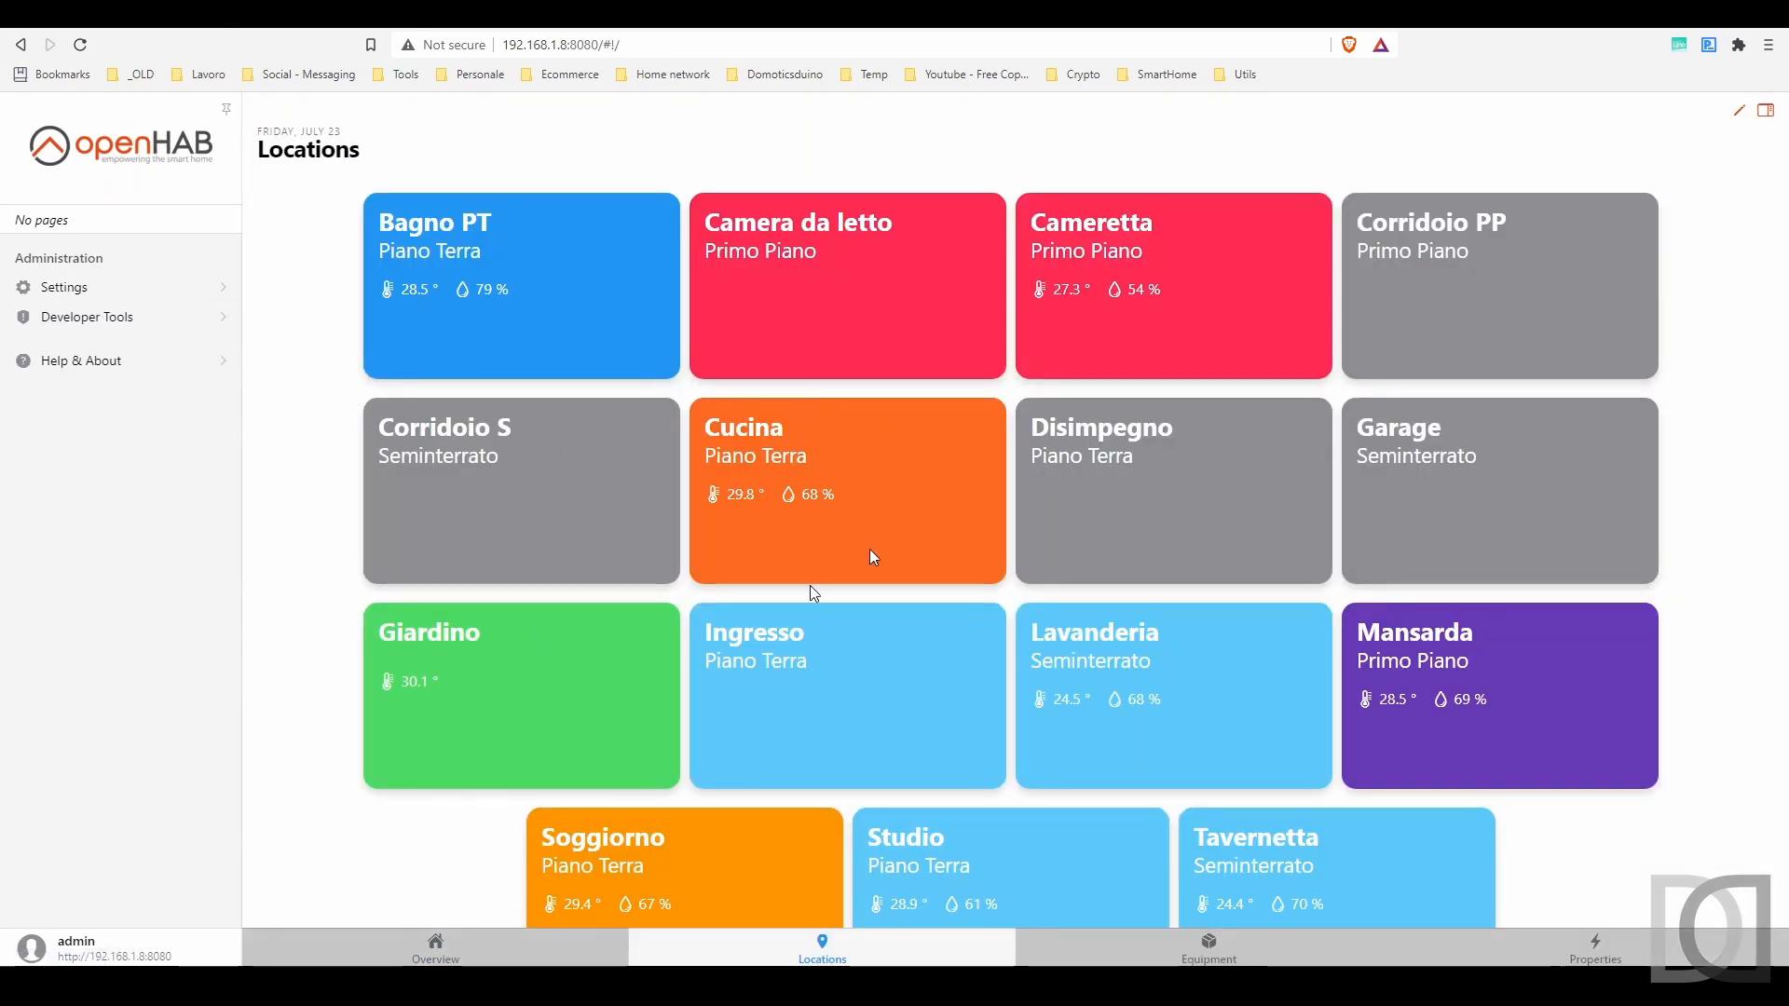
{"action": "scroll", "coordinate": [891, 630], "scroll_direction": "down", "scroll_amount": 2}
{"action": "left_click", "coordinate": [1595, 956]}
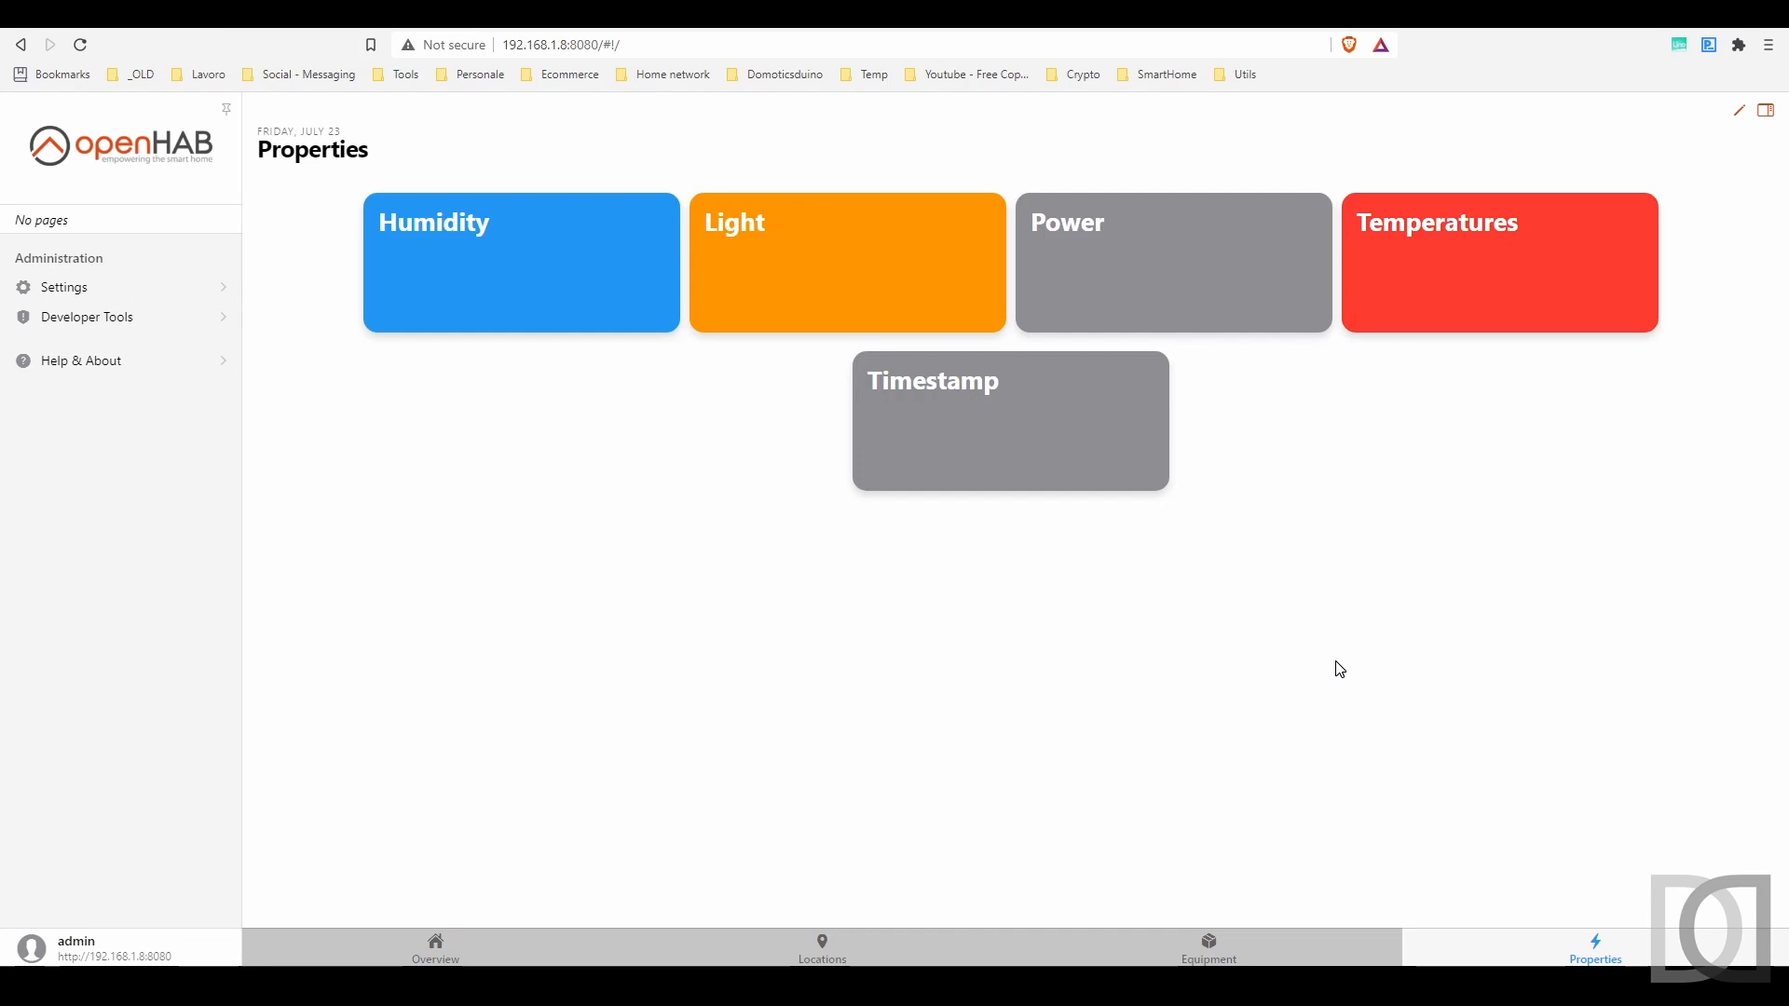
Step: Review the items grouped under the Light and Temperatures property cards, closing each card when finished
{"action": "left_click", "coordinate": [821, 286]}
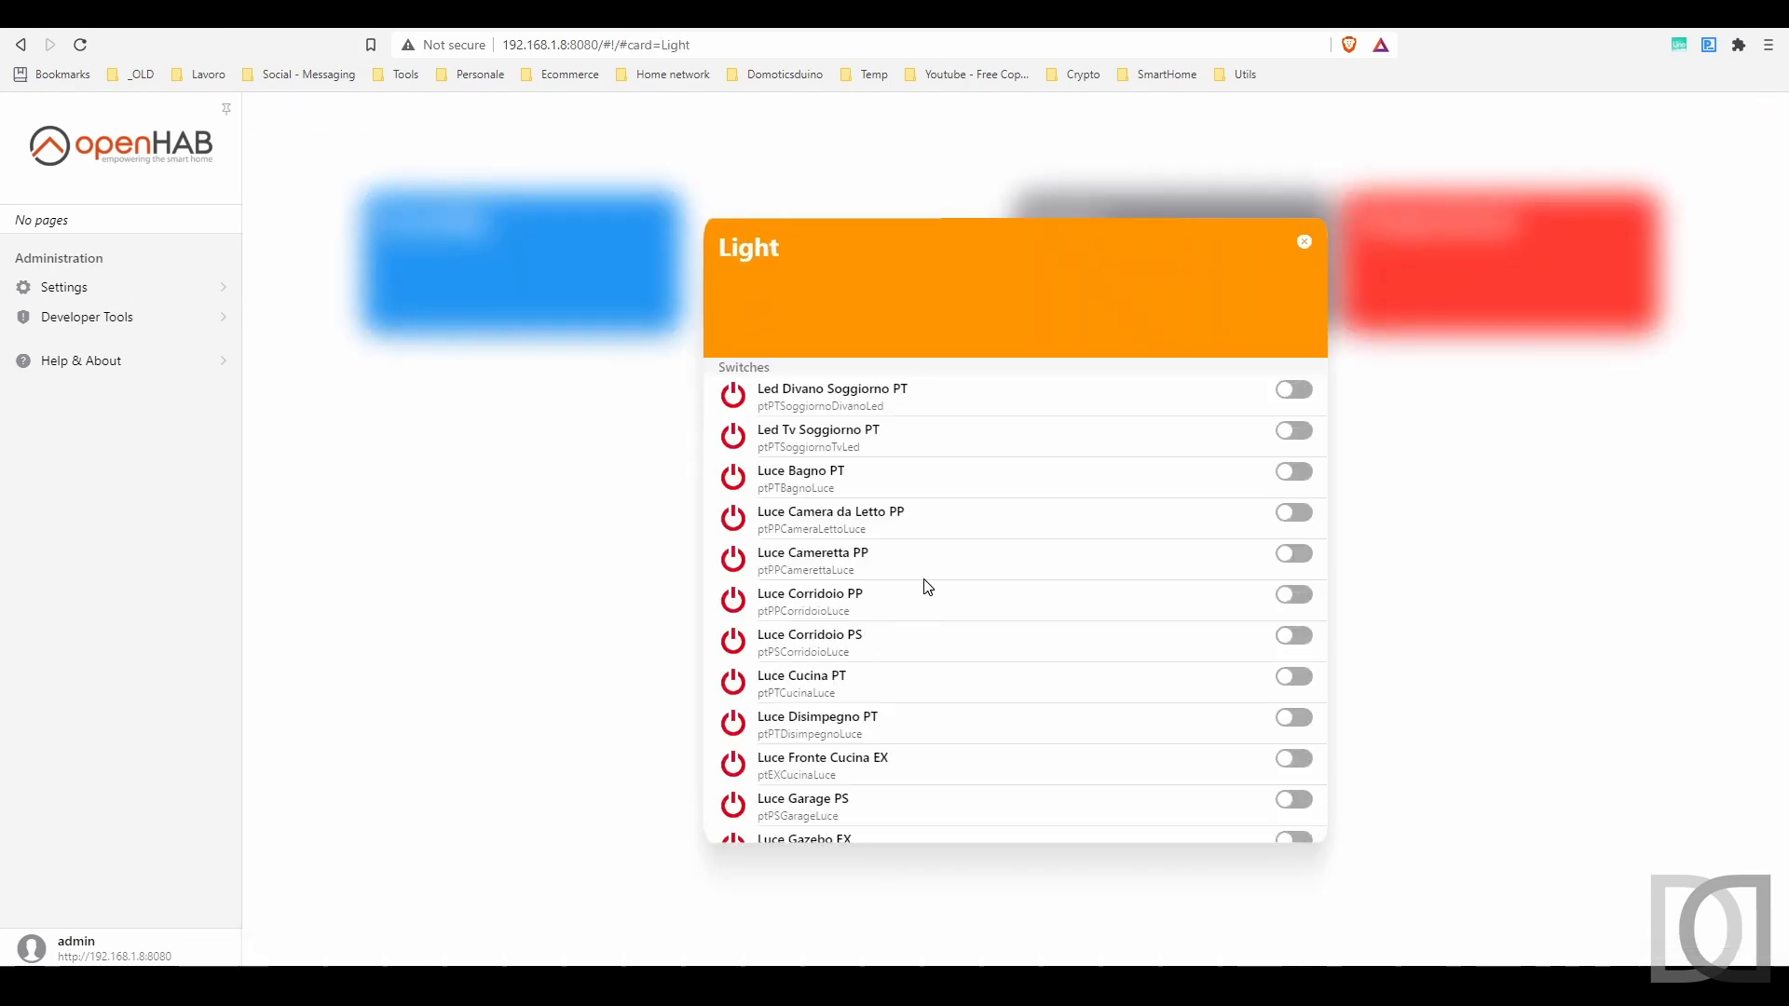
{"action": "scroll", "coordinate": [924, 597], "scroll_direction": "down", "scroll_amount": 5}
{"action": "scroll", "coordinate": [924, 603], "scroll_direction": "down", "scroll_amount": 3}
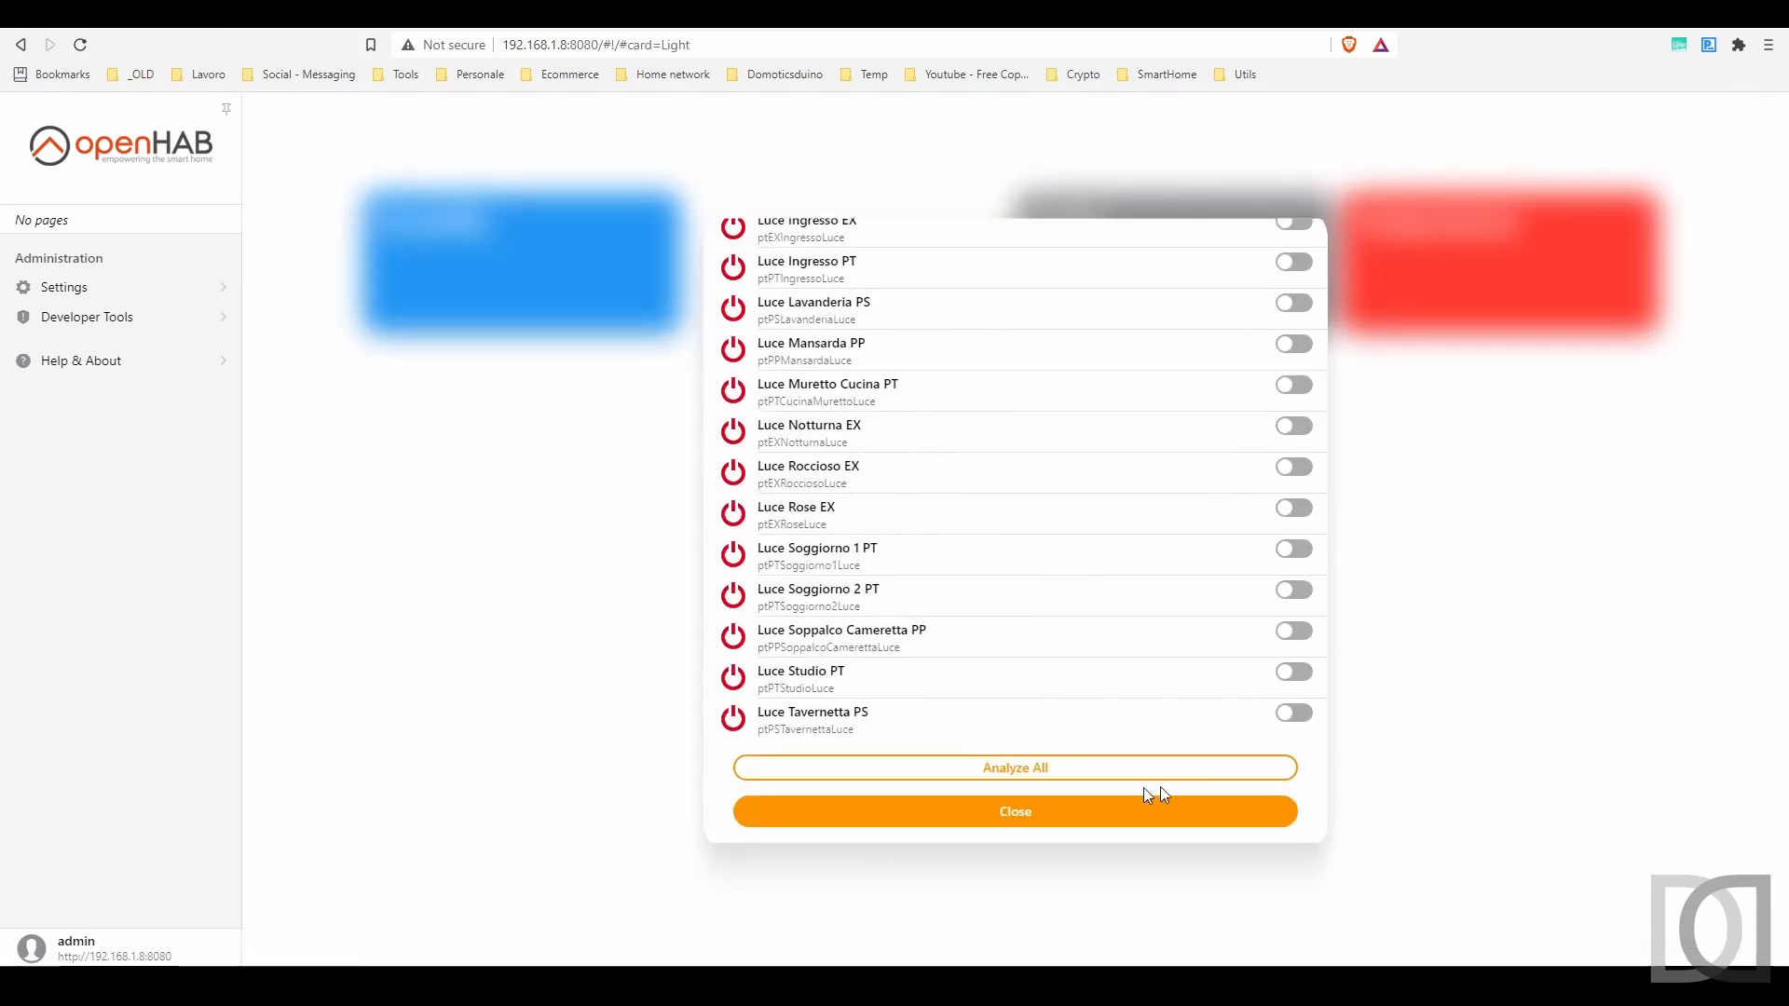
{"action": "left_click", "coordinate": [1087, 803]}
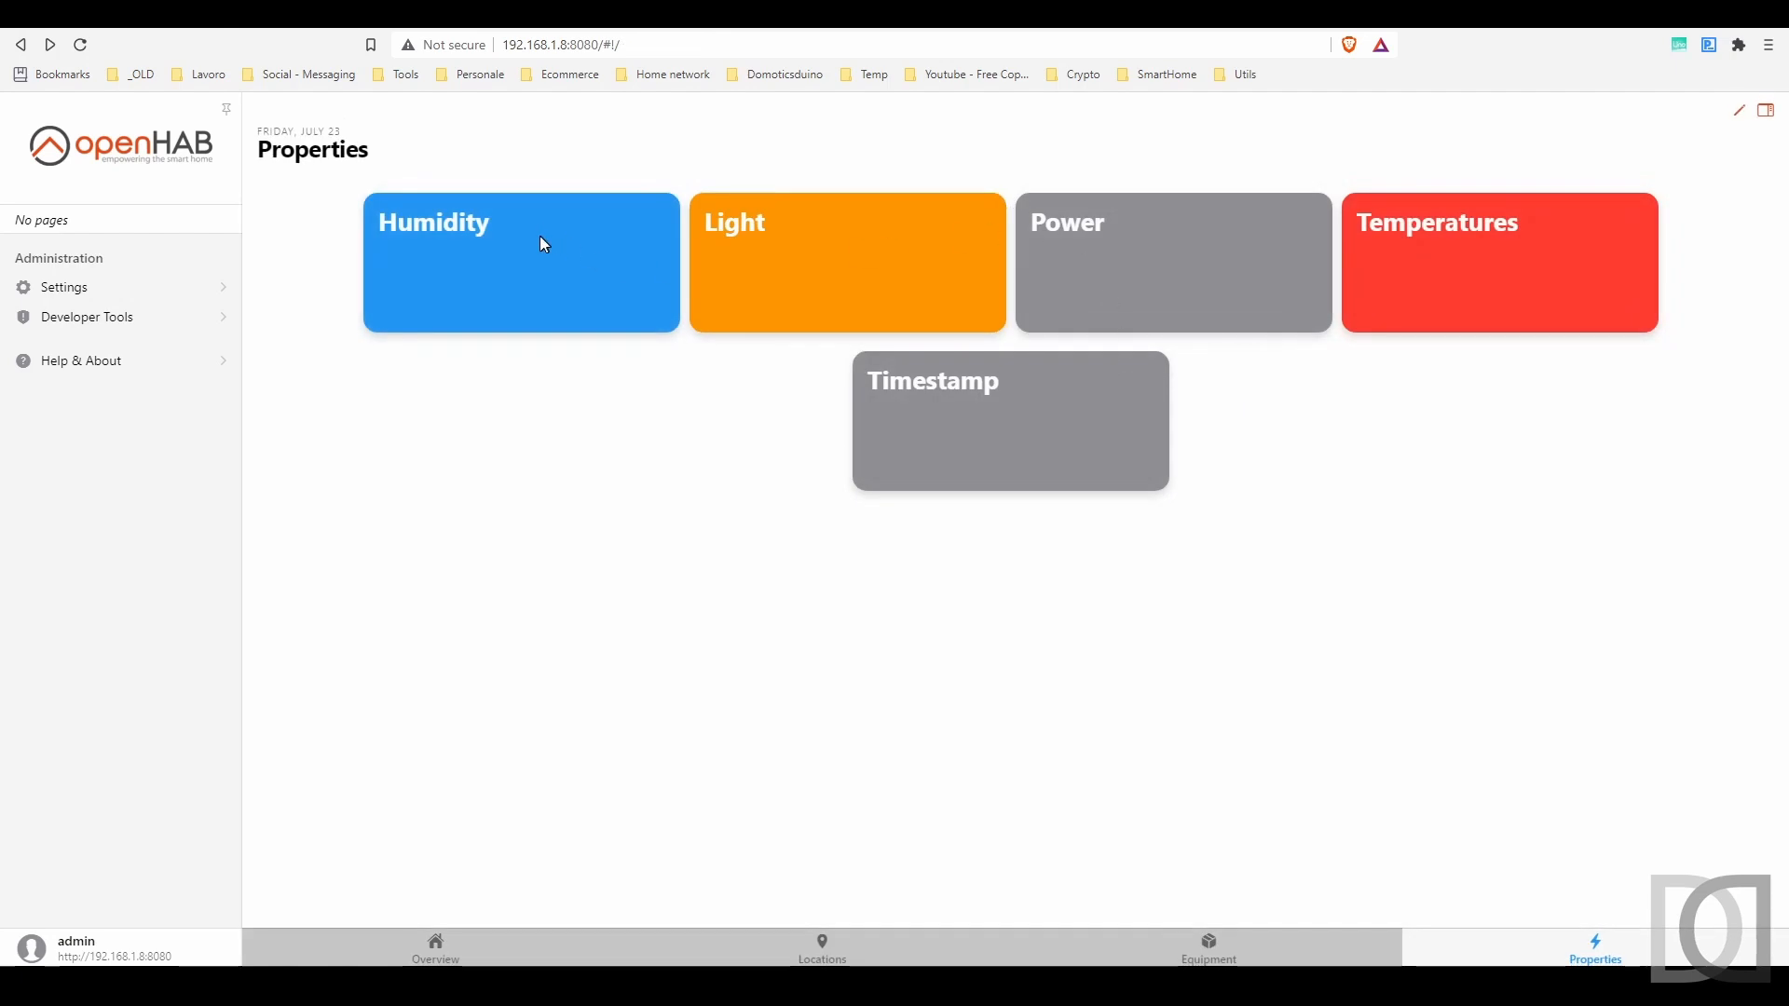
{"action": "left_click", "coordinate": [1403, 258]}
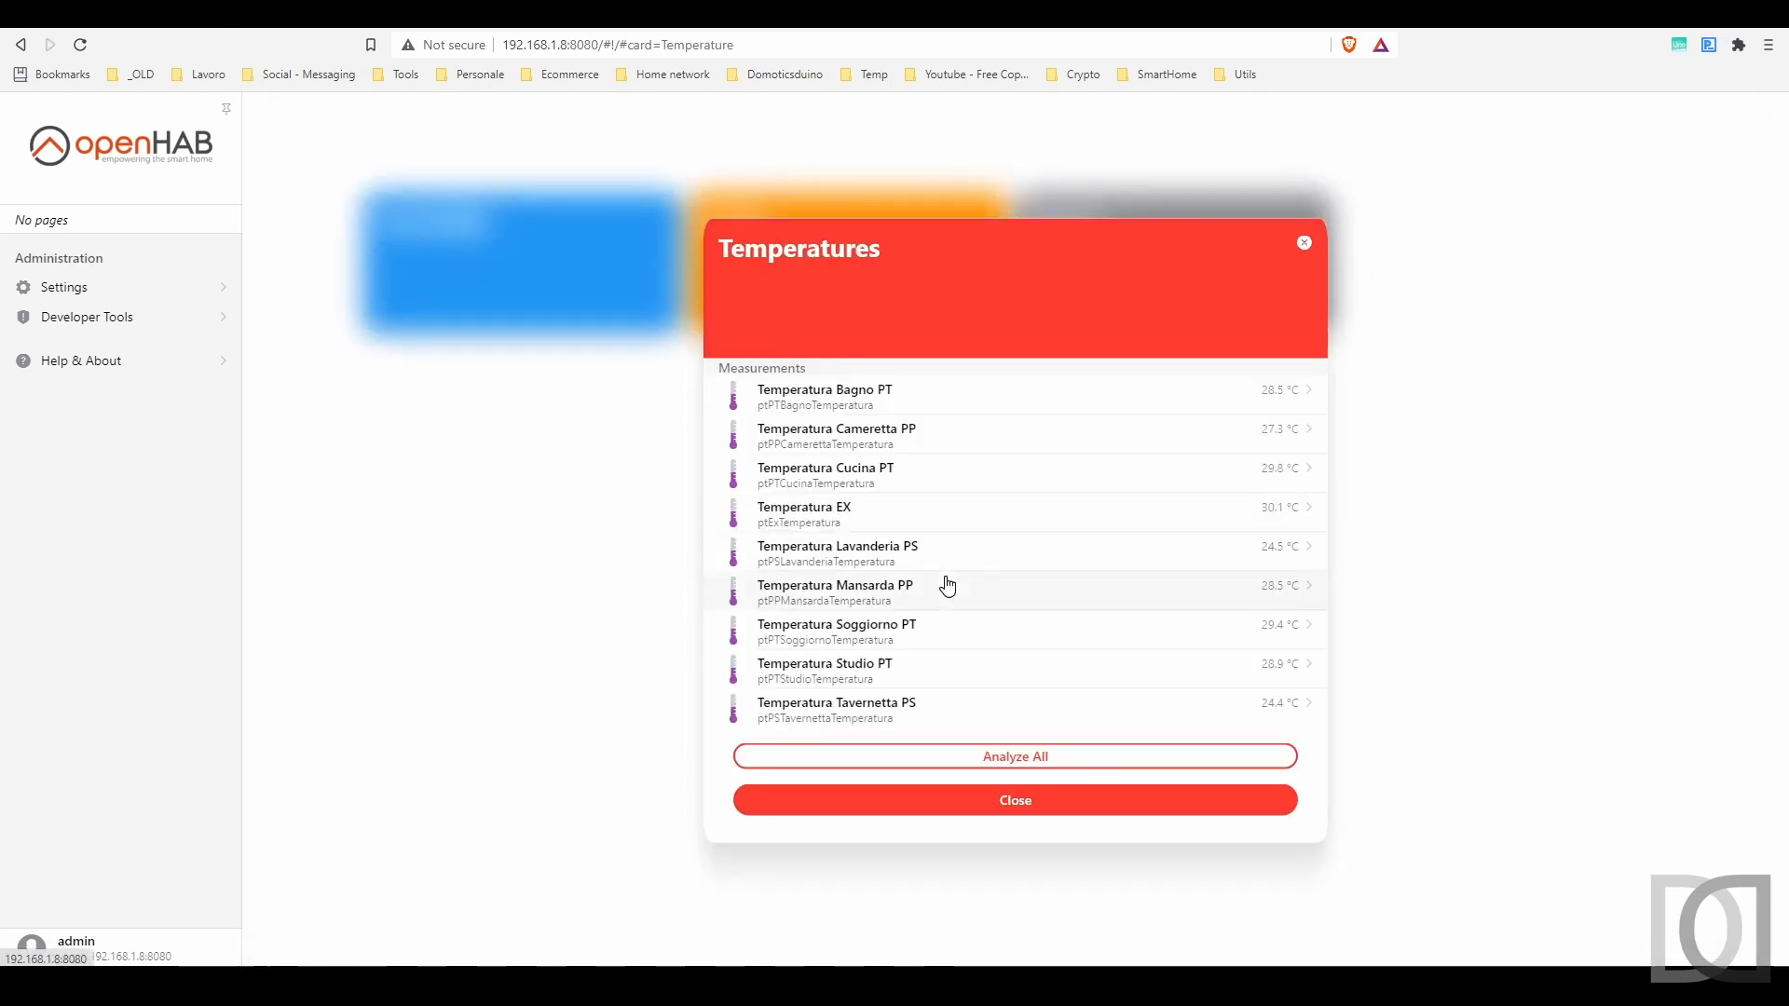
{"action": "left_click", "coordinate": [973, 817]}
Step: Examine the Timestamp property card for the last-seen and last-update dates of the devices and sensors, and close it
{"action": "left_click", "coordinate": [1016, 419]}
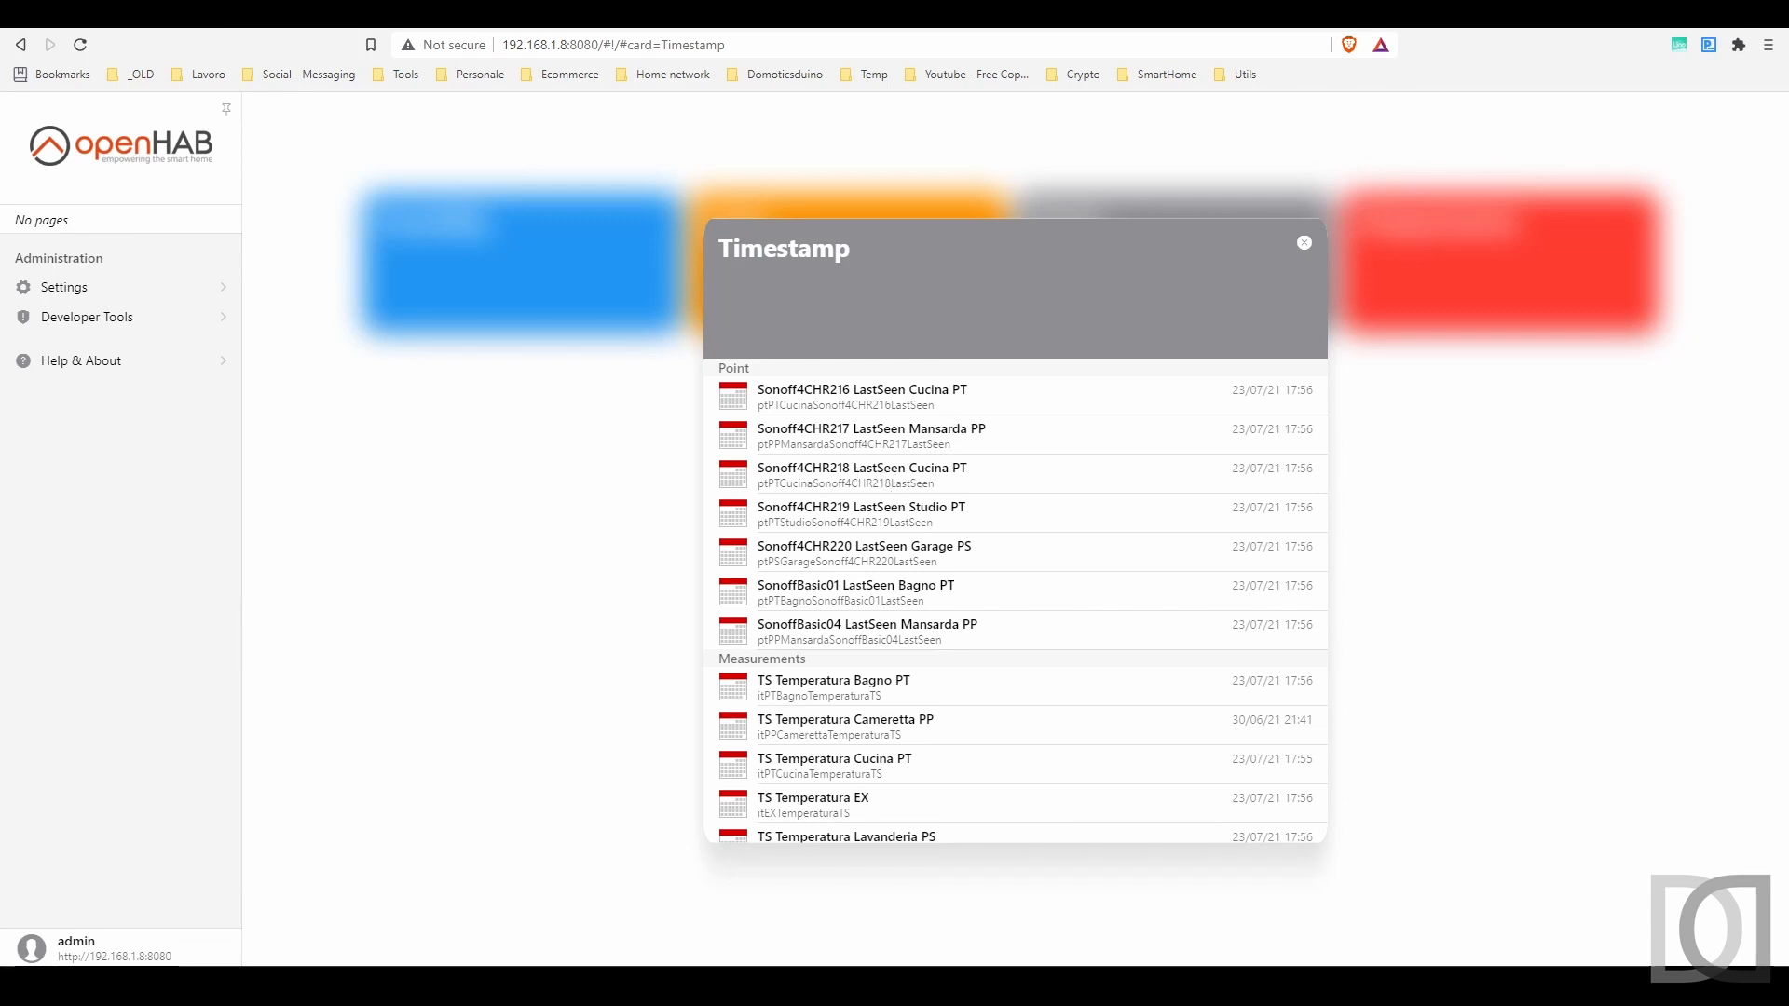
{"action": "scroll", "coordinate": [900, 513], "scroll_direction": "down", "scroll_amount": 2}
{"action": "scroll", "coordinate": [904, 522], "scroll_direction": "up", "scroll_amount": 2}
{"action": "scroll", "coordinate": [1100, 503], "scroll_direction": "down", "scroll_amount": 2}
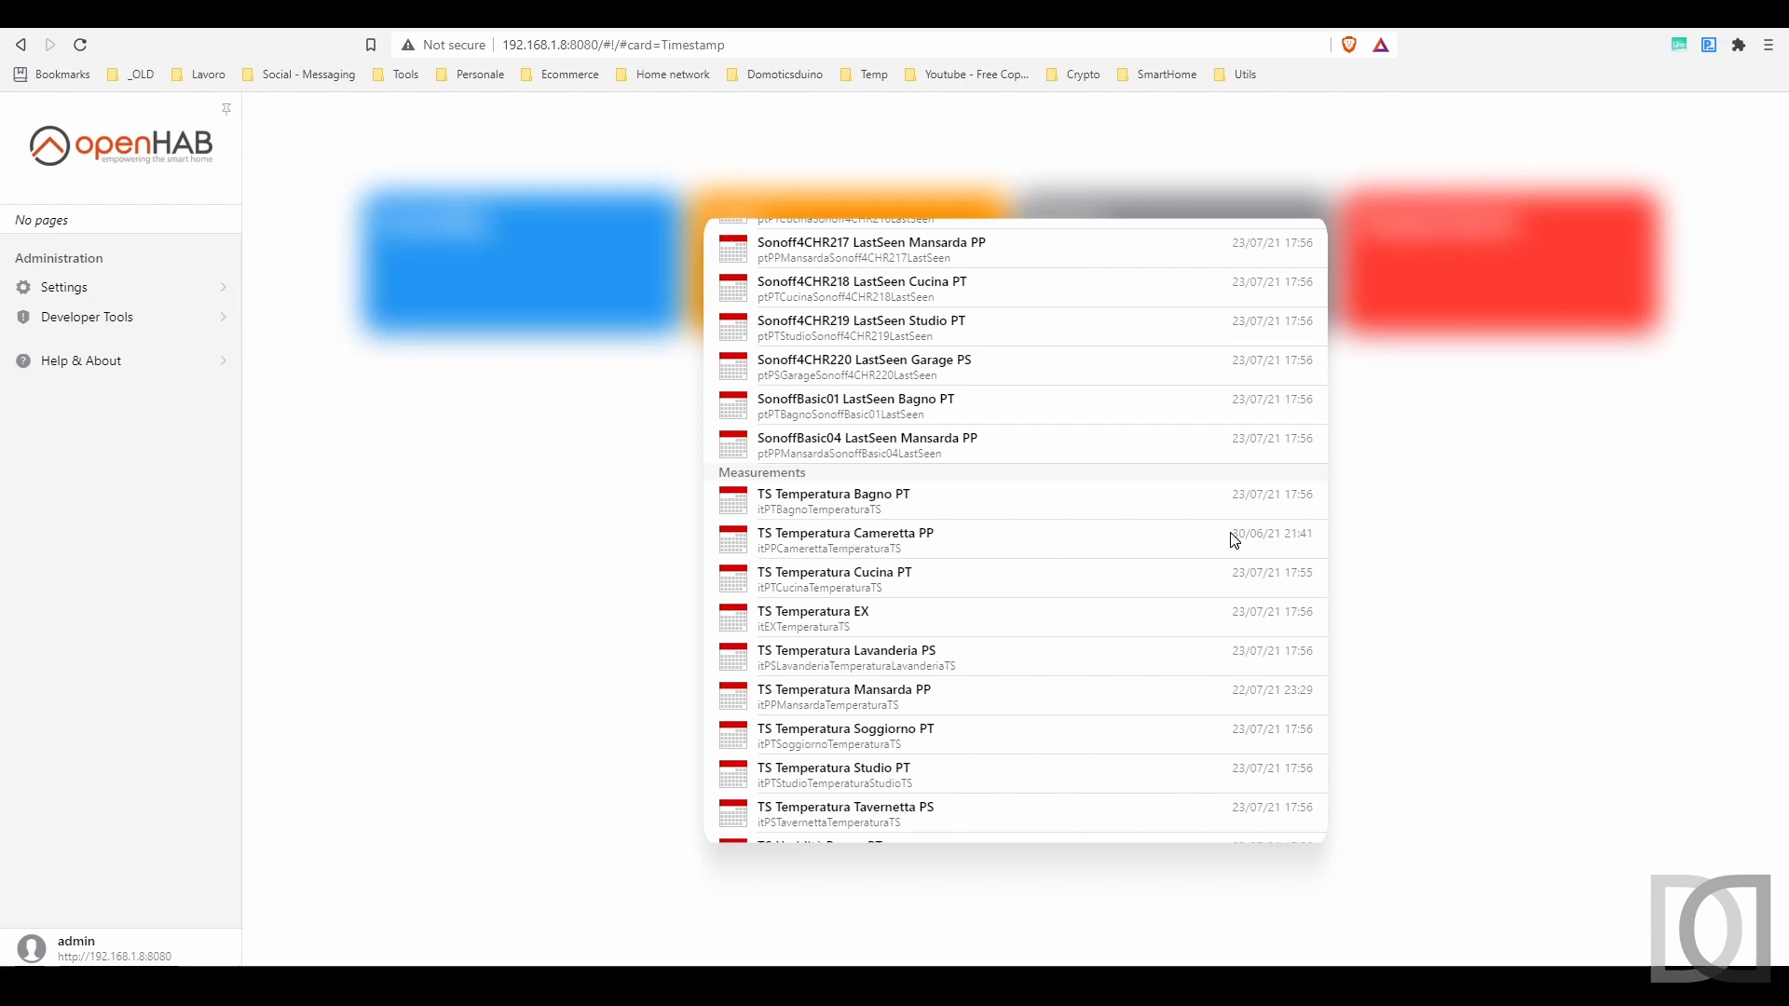
{"action": "left_click_drag", "start_coordinate": [1231, 534], "coordinate": [1269, 534]}
{"action": "scroll", "coordinate": [1274, 730], "scroll_direction": "down", "scroll_amount": 2}
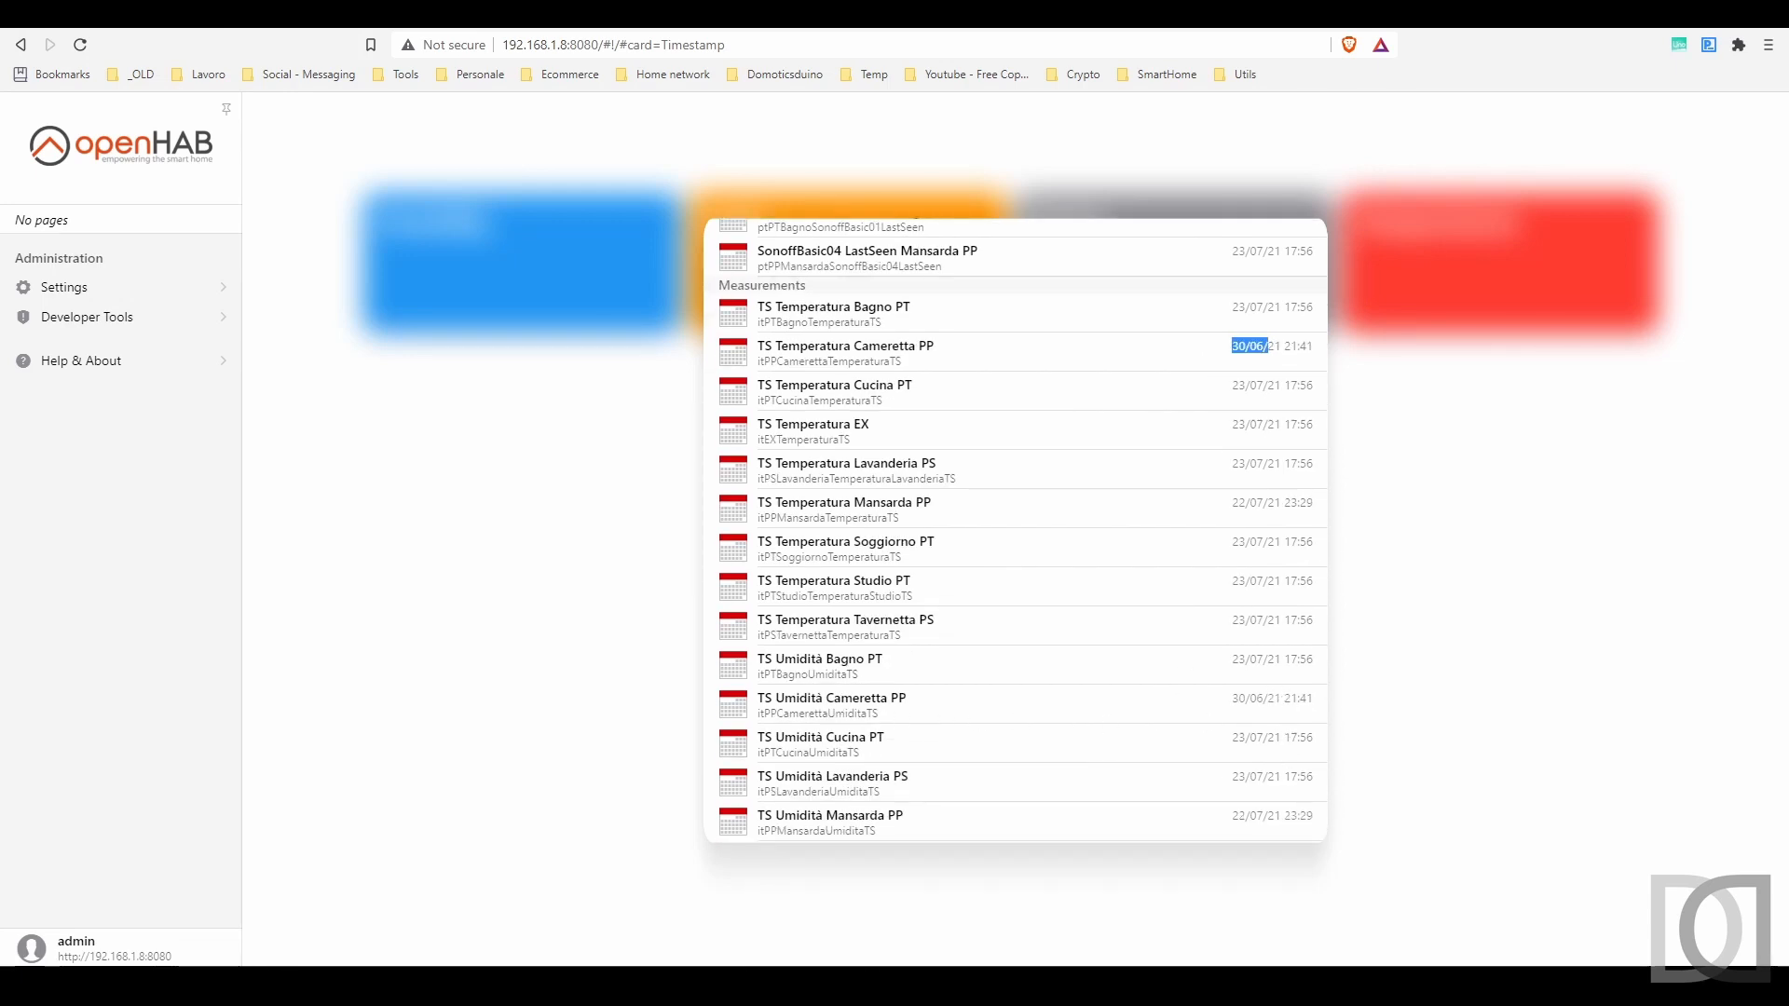
{"action": "scroll", "coordinate": [1274, 723], "scroll_direction": "down", "scroll_amount": 2}
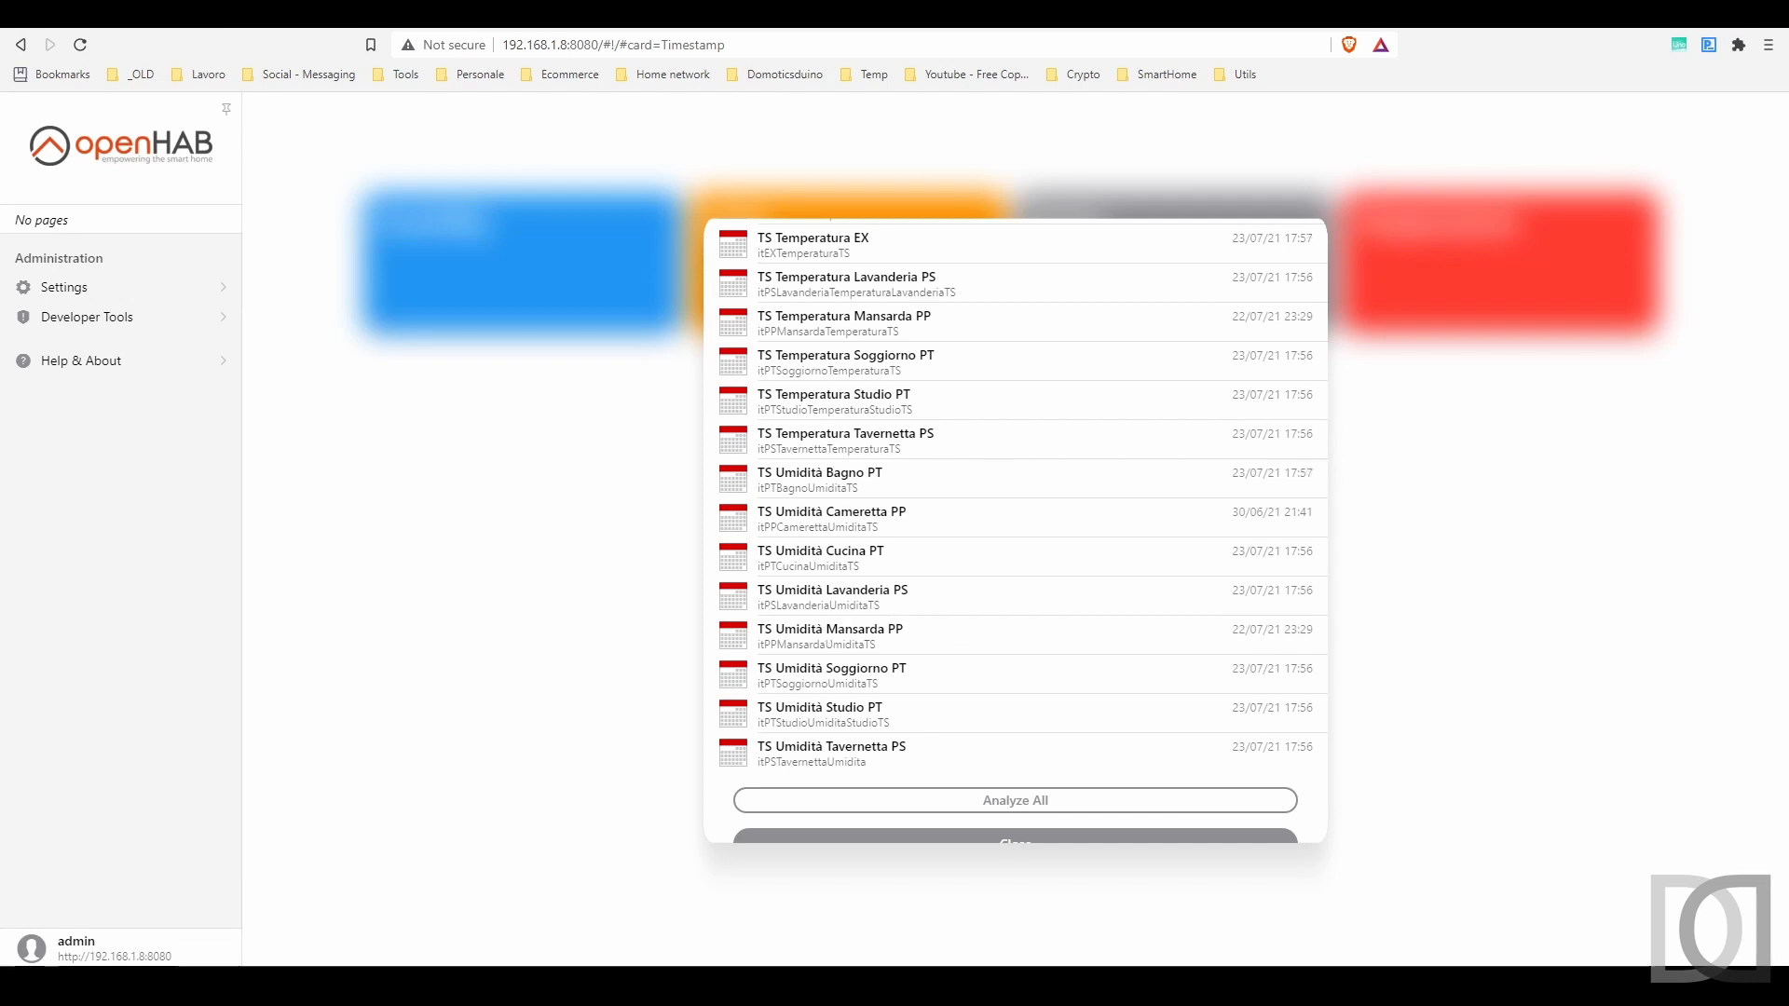
{"action": "scroll", "coordinate": [1016, 531], "scroll_direction": "up", "scroll_amount": 1}
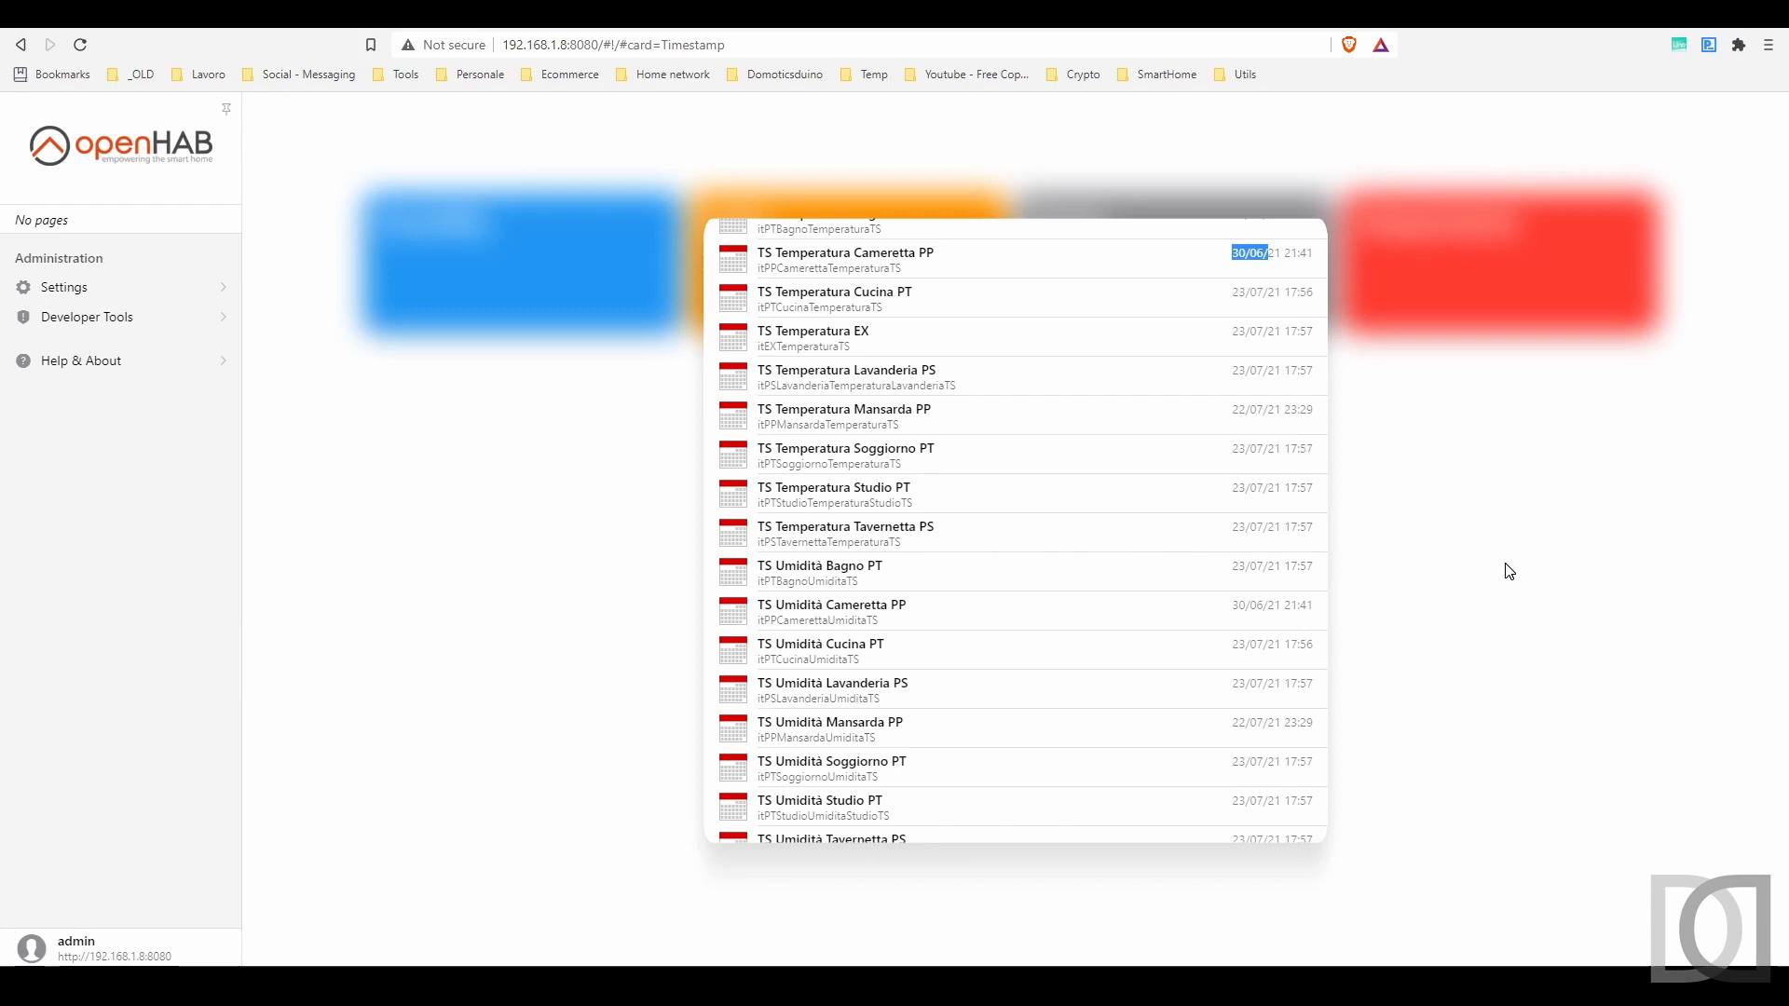
{"action": "scroll", "coordinate": [1062, 539], "scroll_direction": "down", "scroll_amount": 3}
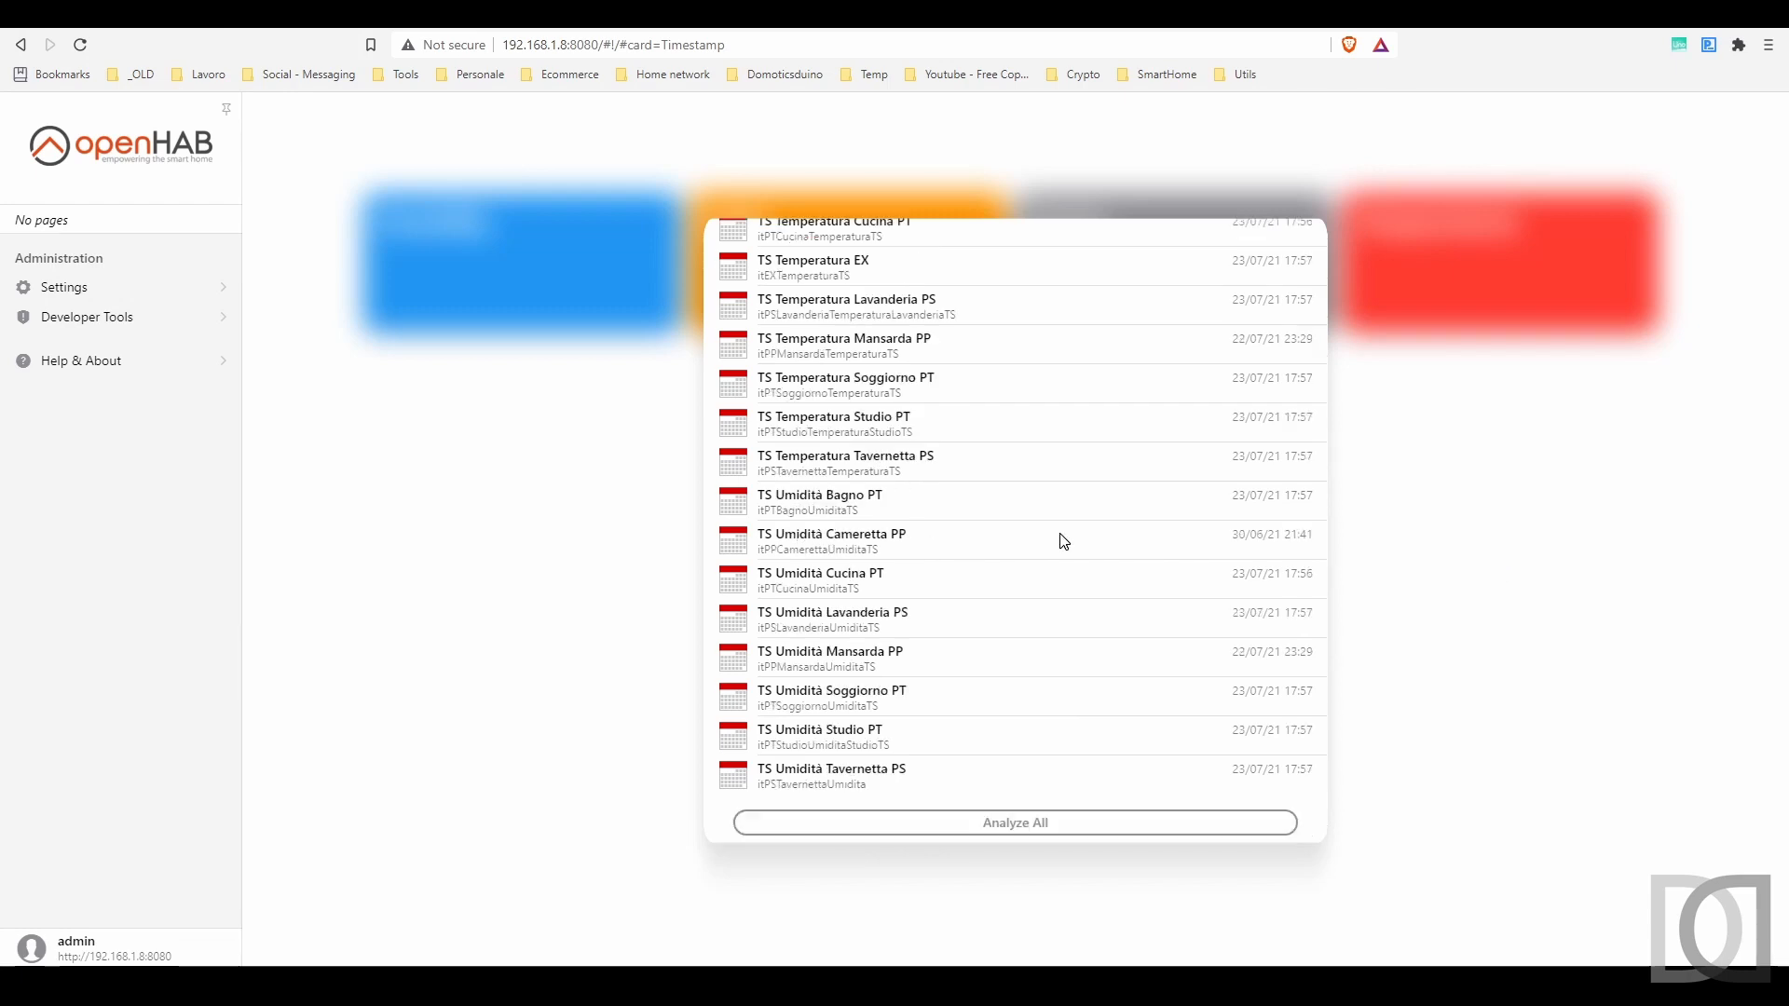
{"action": "left_click", "coordinate": [1016, 812]}
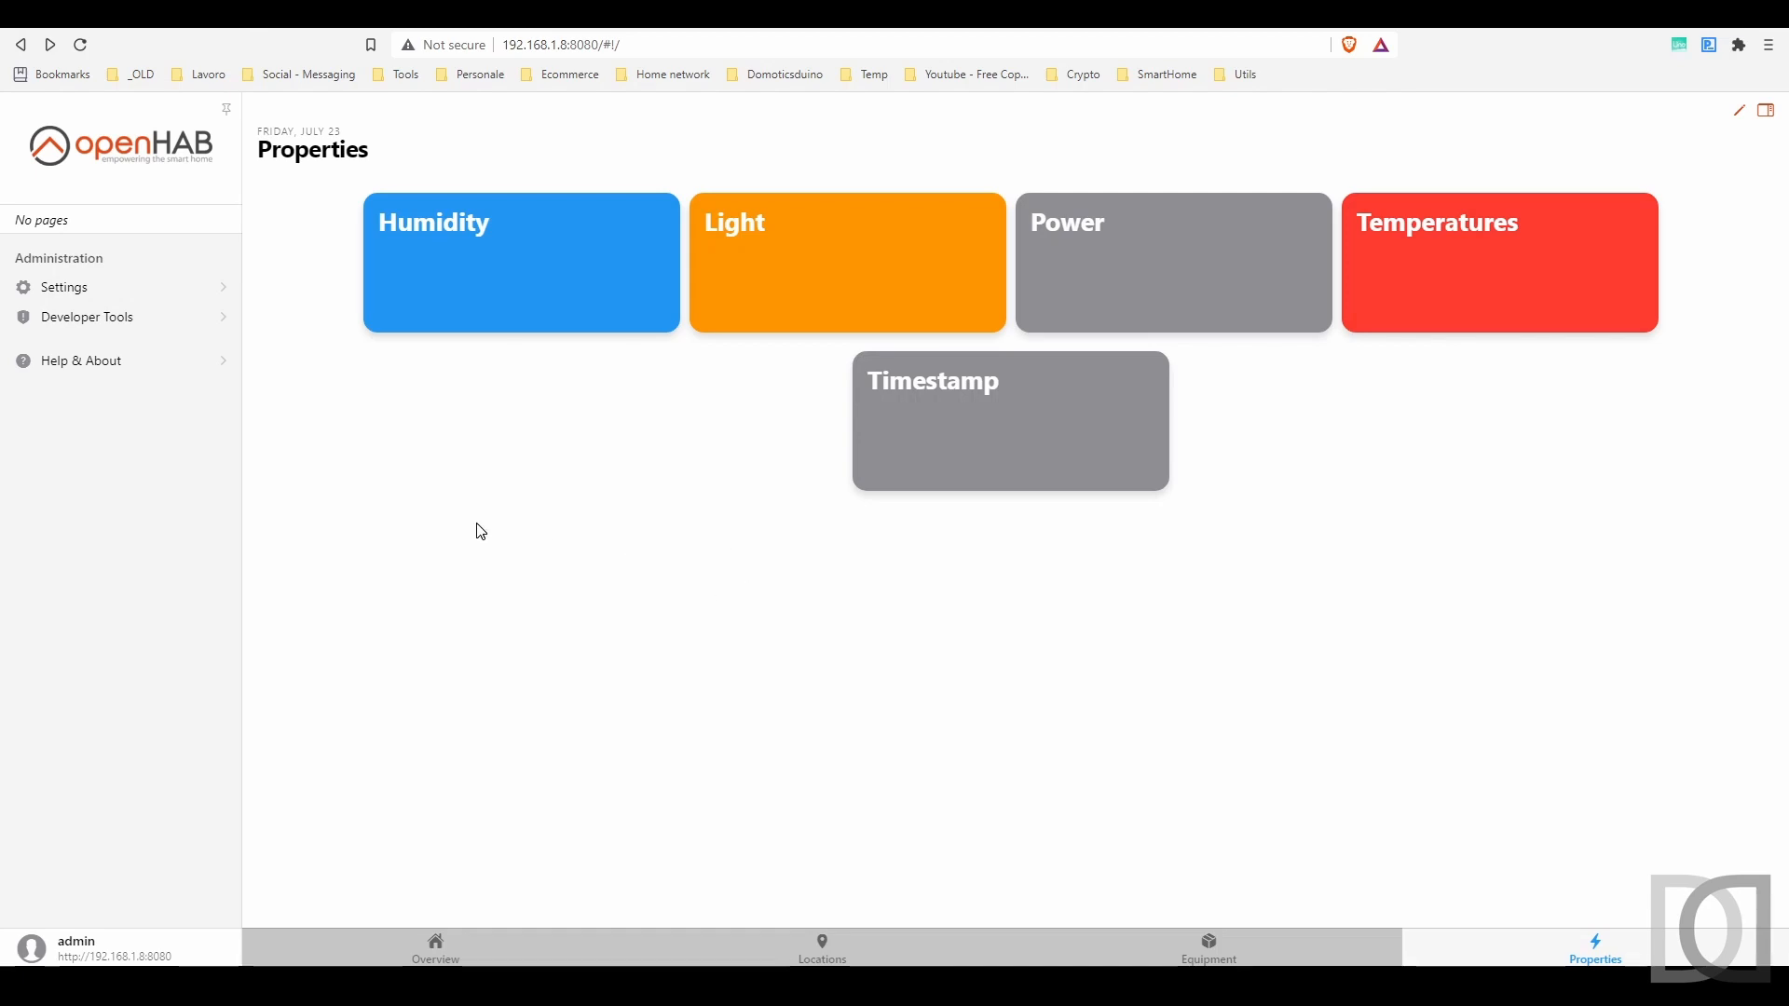
Step: Search the configured Things for basic01 and open the SonoffBasic01 MQTT thing
{"action": "left_click", "coordinate": [121, 285]}
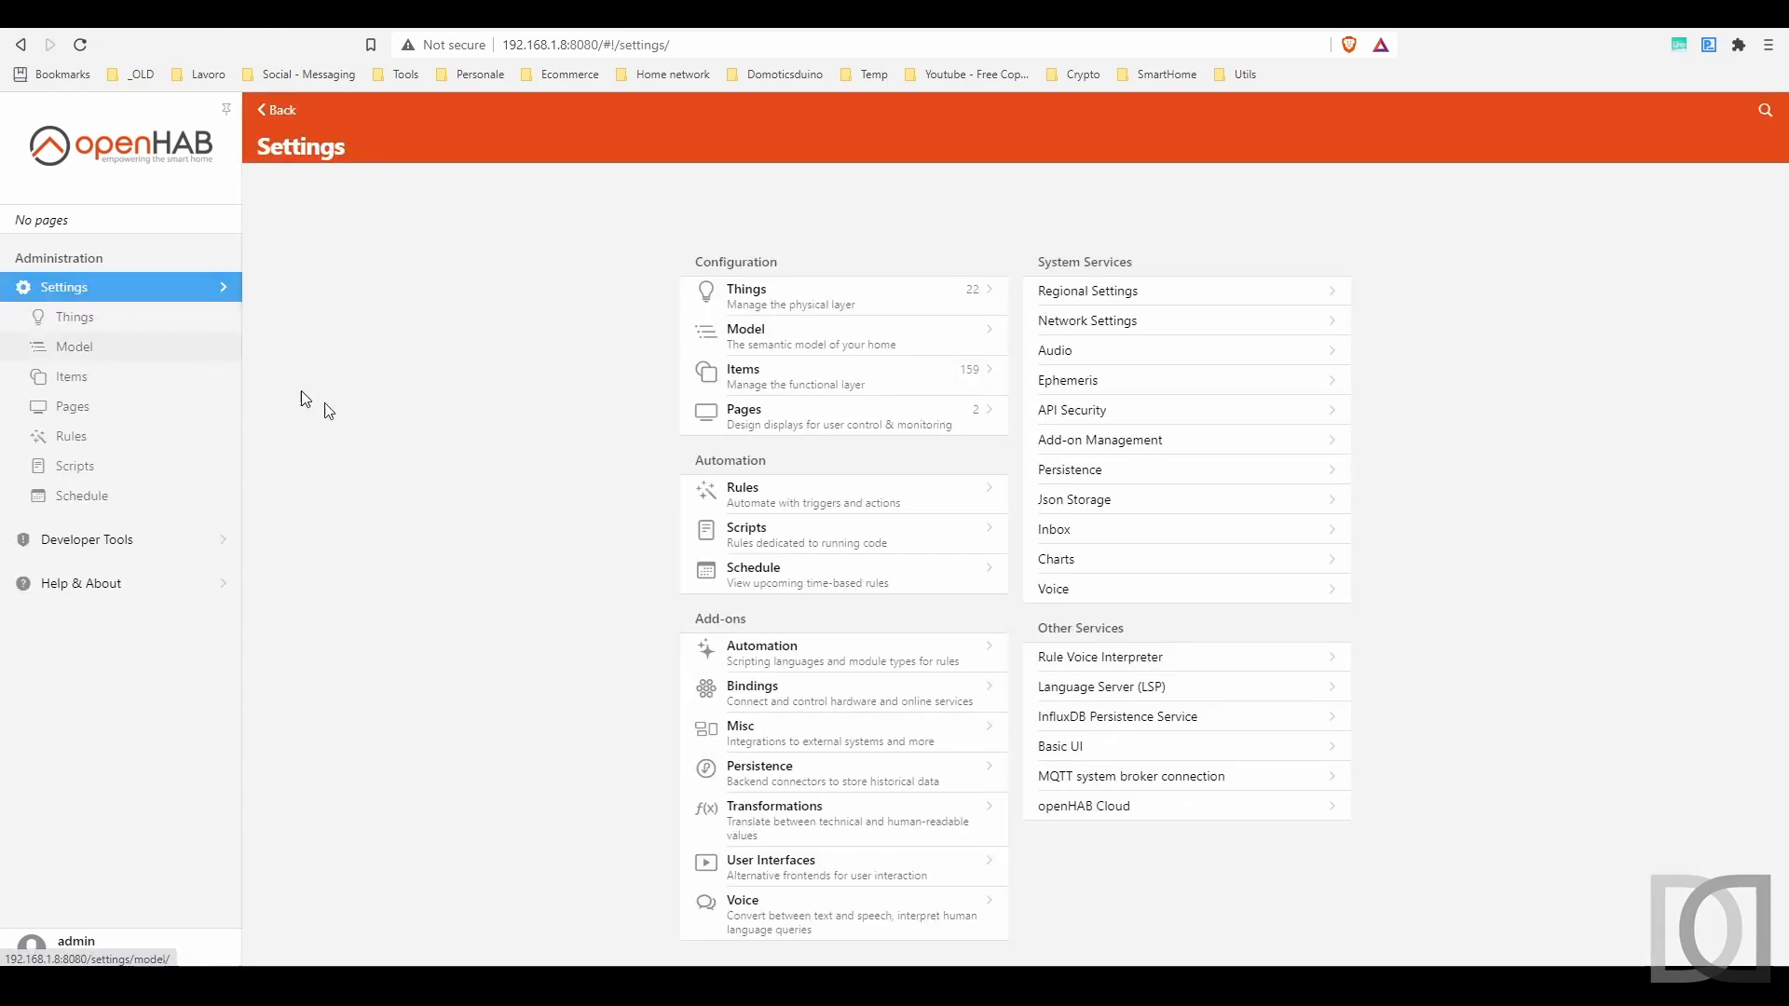
{"action": "left_click", "coordinate": [751, 304]}
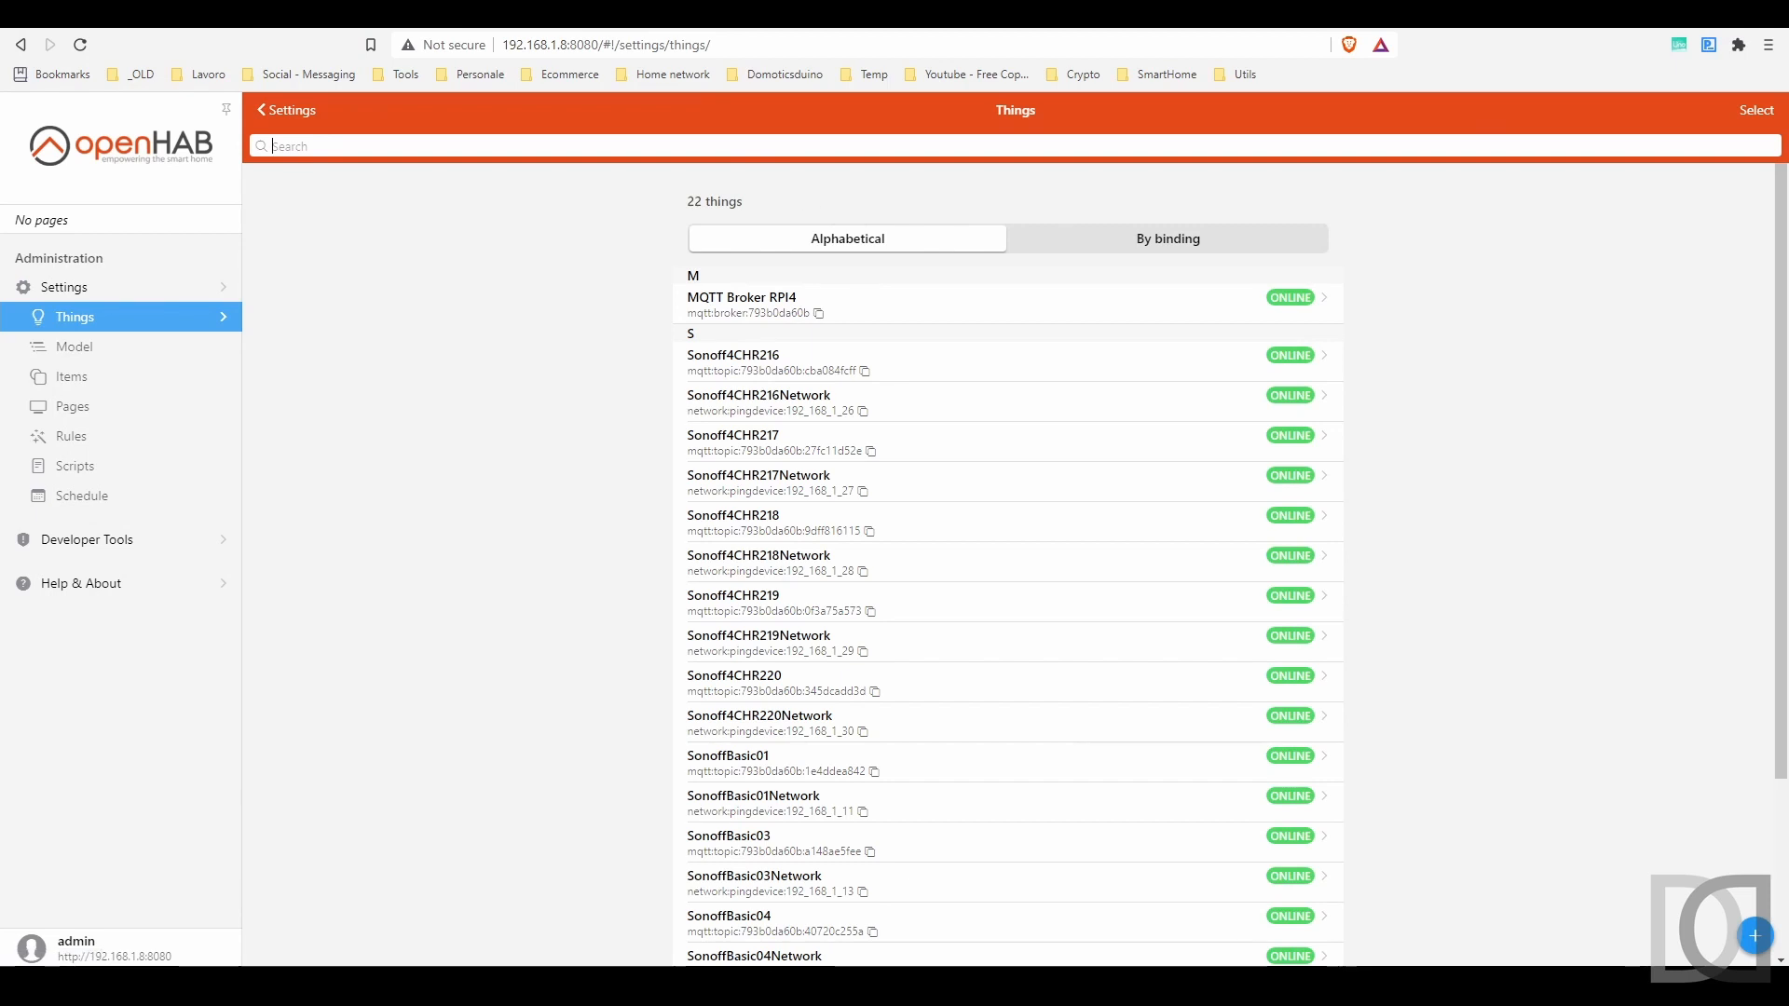
{"action": "type", "text": "basic01"}
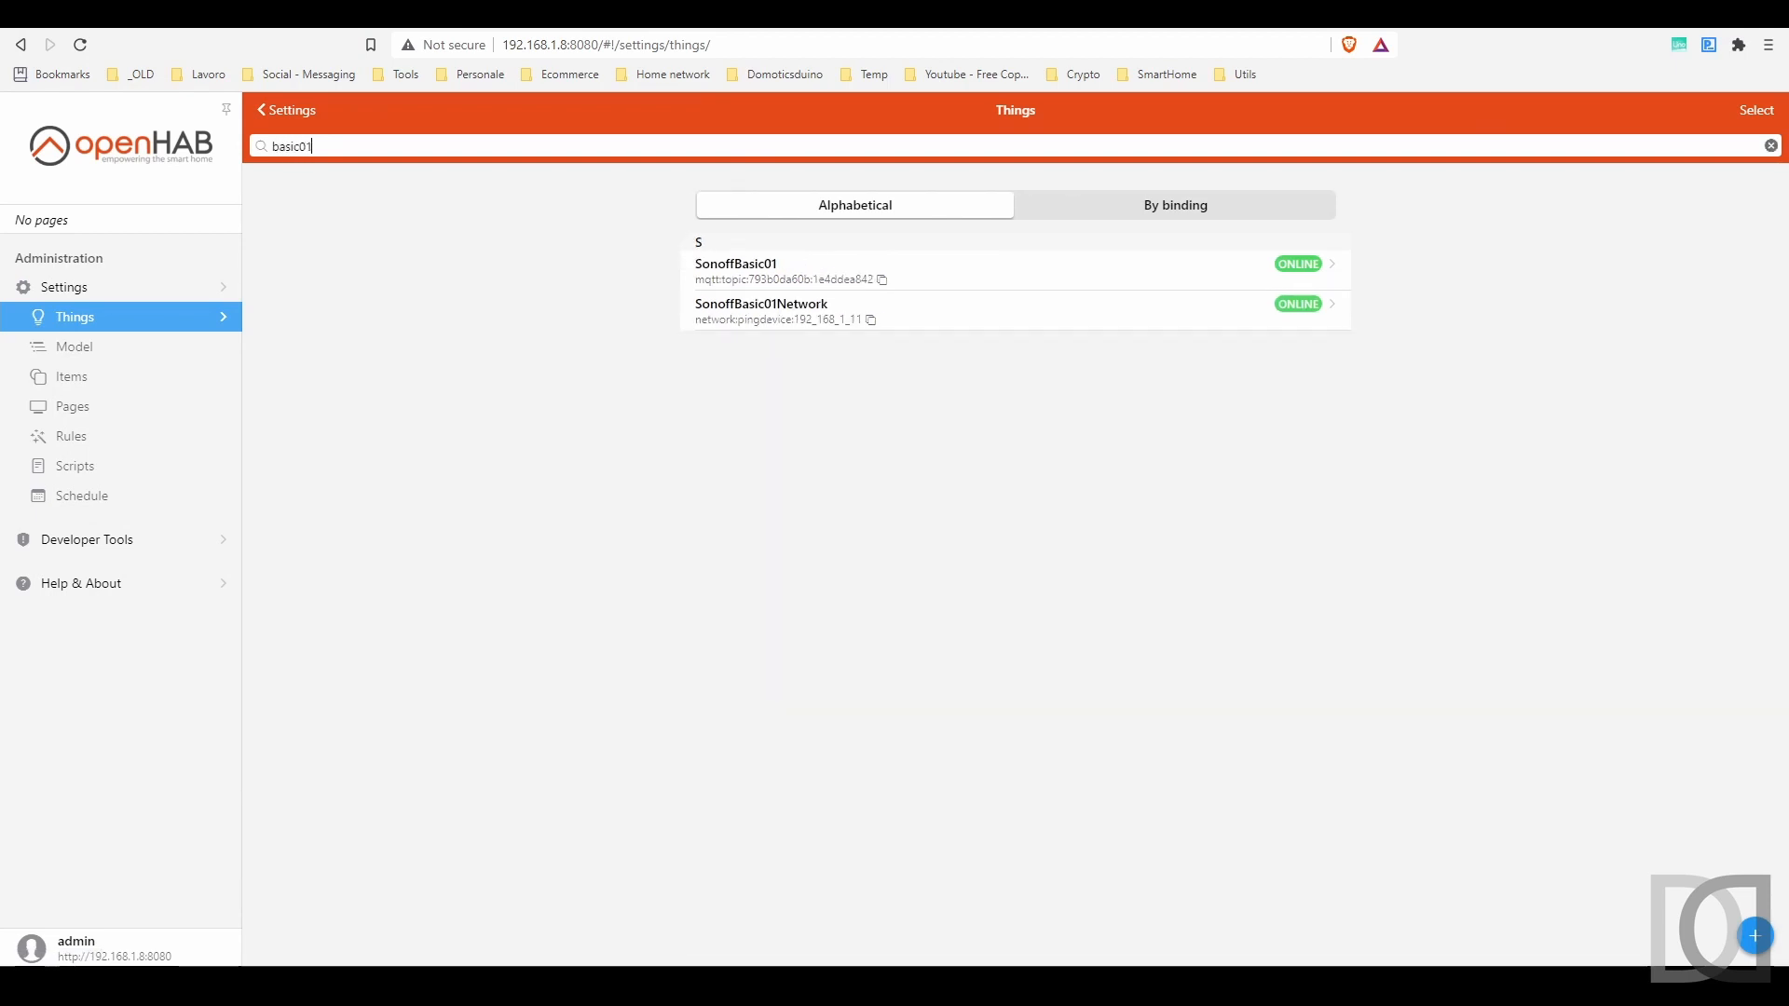
{"action": "left_click", "coordinate": [785, 267]}
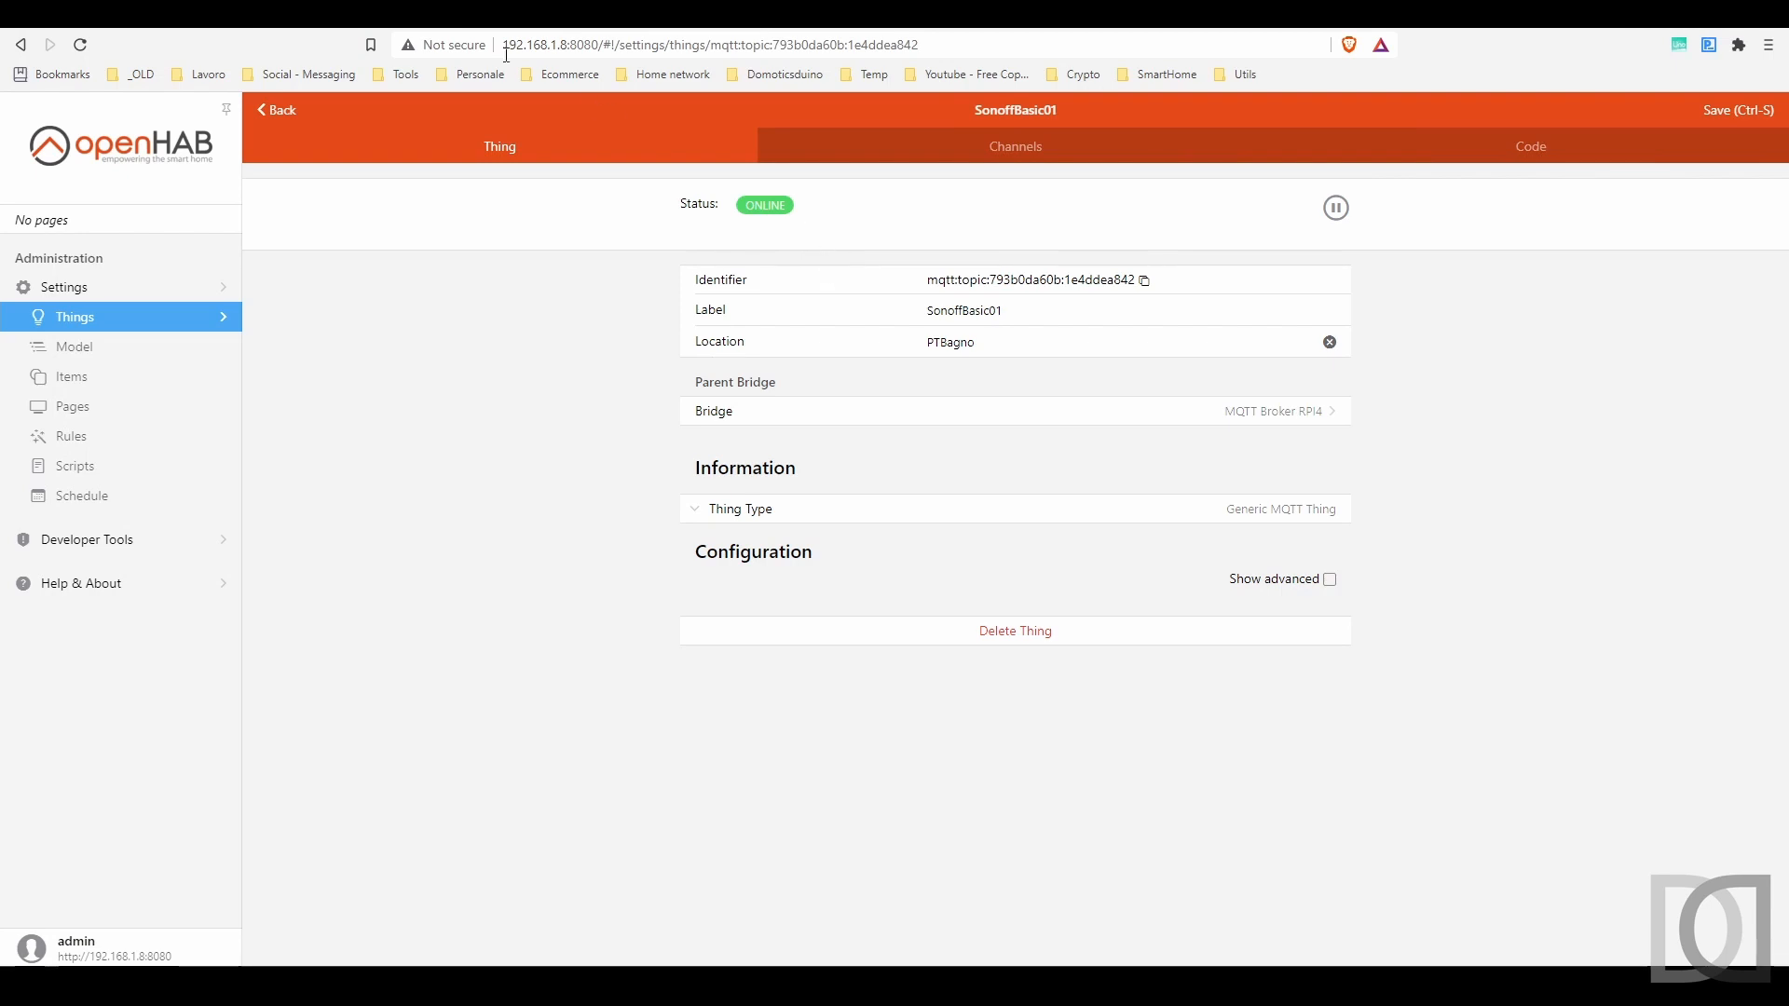
Step: Switch to the Sonoff Basic's Tasmota page and examine the Wifi data in its console's tele/STATE messages
{"action": "left_click", "coordinate": [289, 13]}
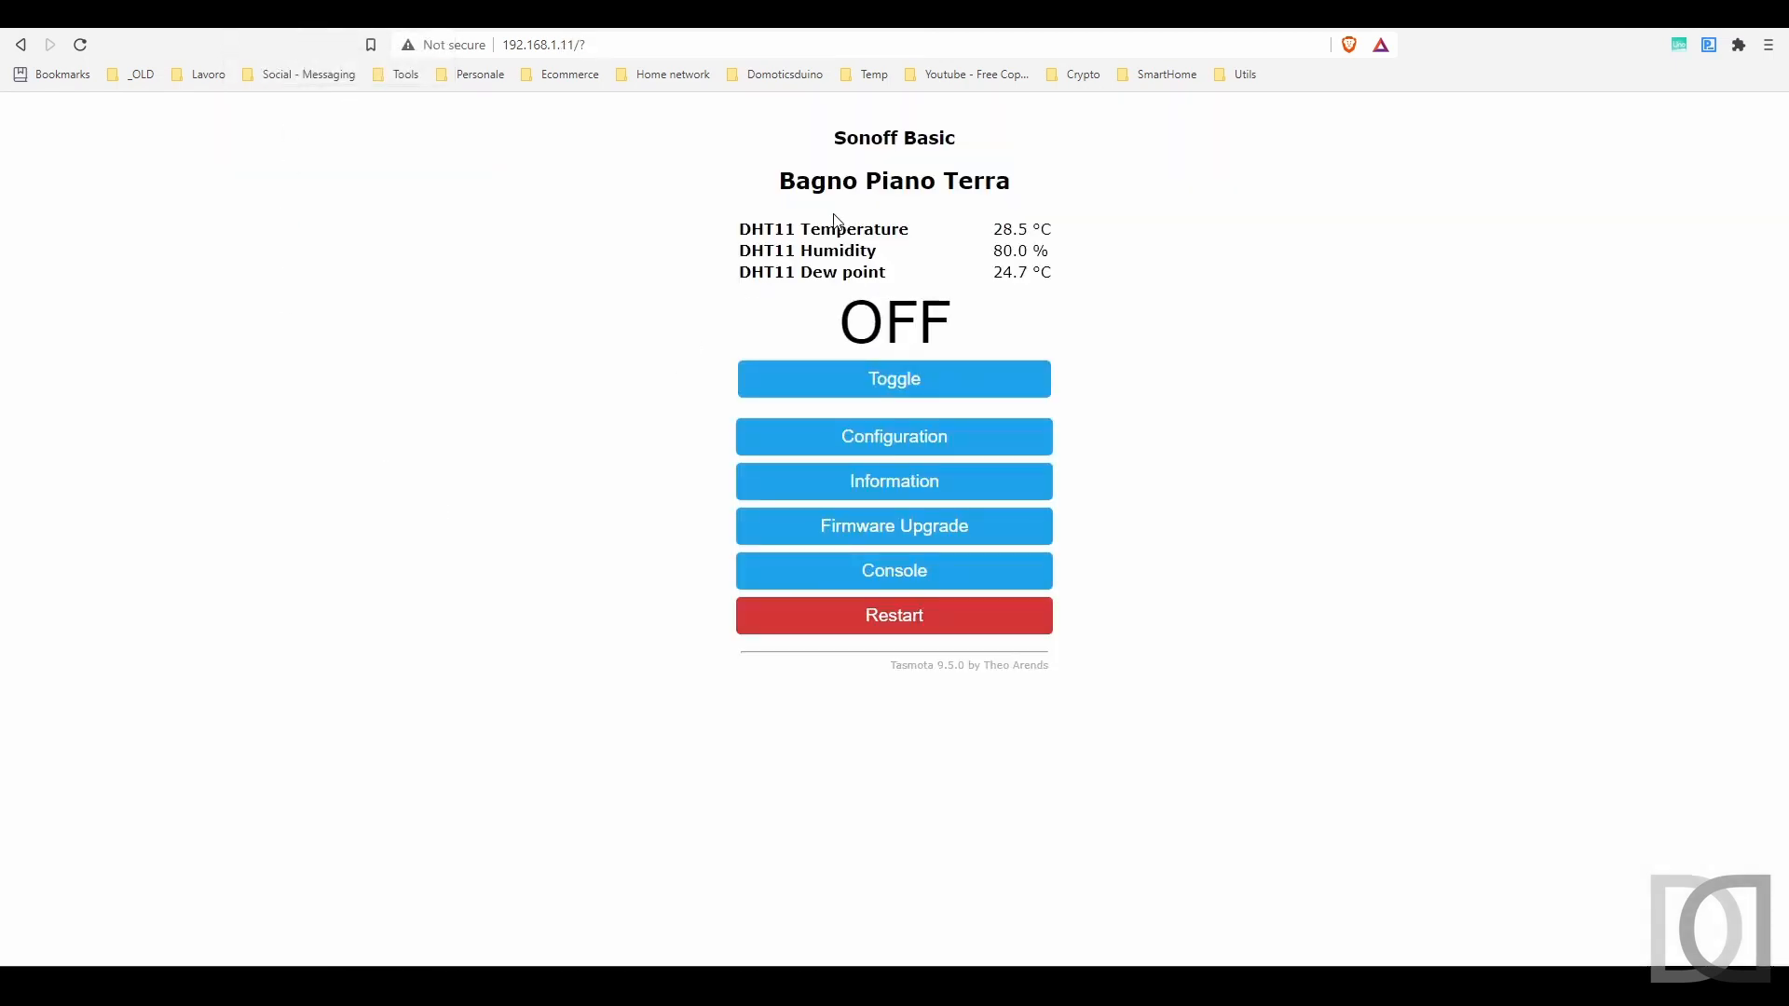
{"action": "left_click", "coordinate": [834, 567]}
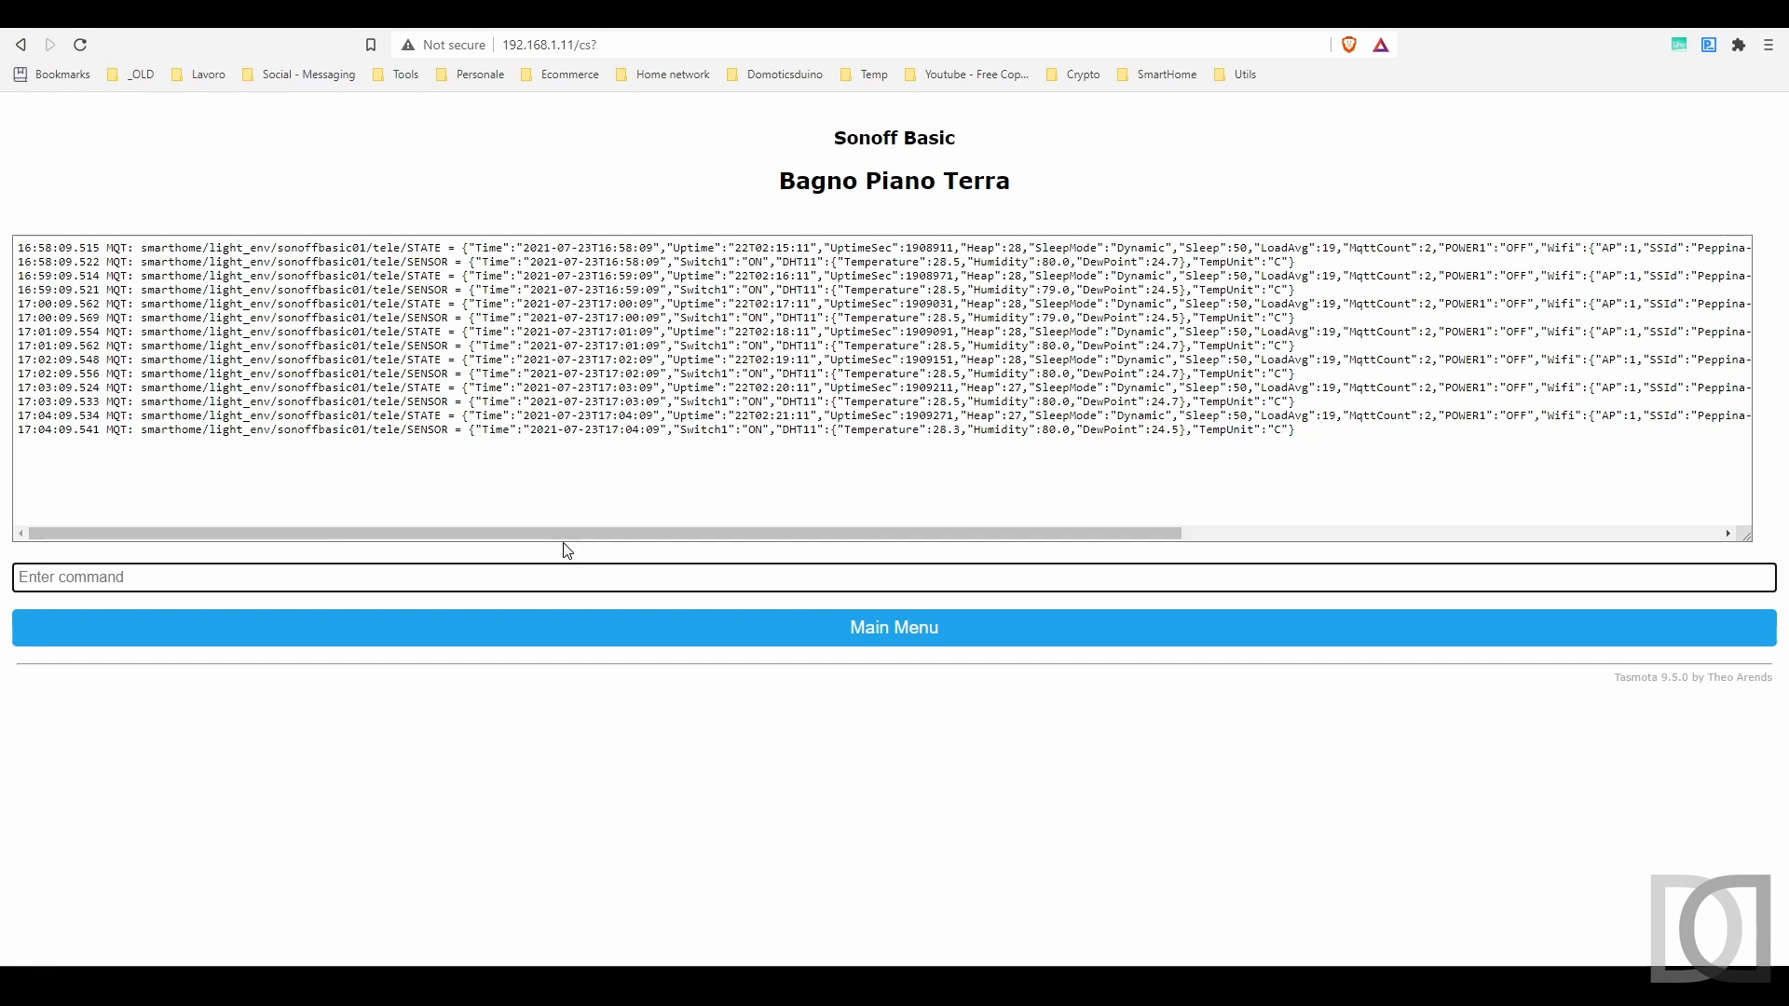
{"action": "left_click_drag", "start_coordinate": [564, 536], "coordinate": [966, 538]}
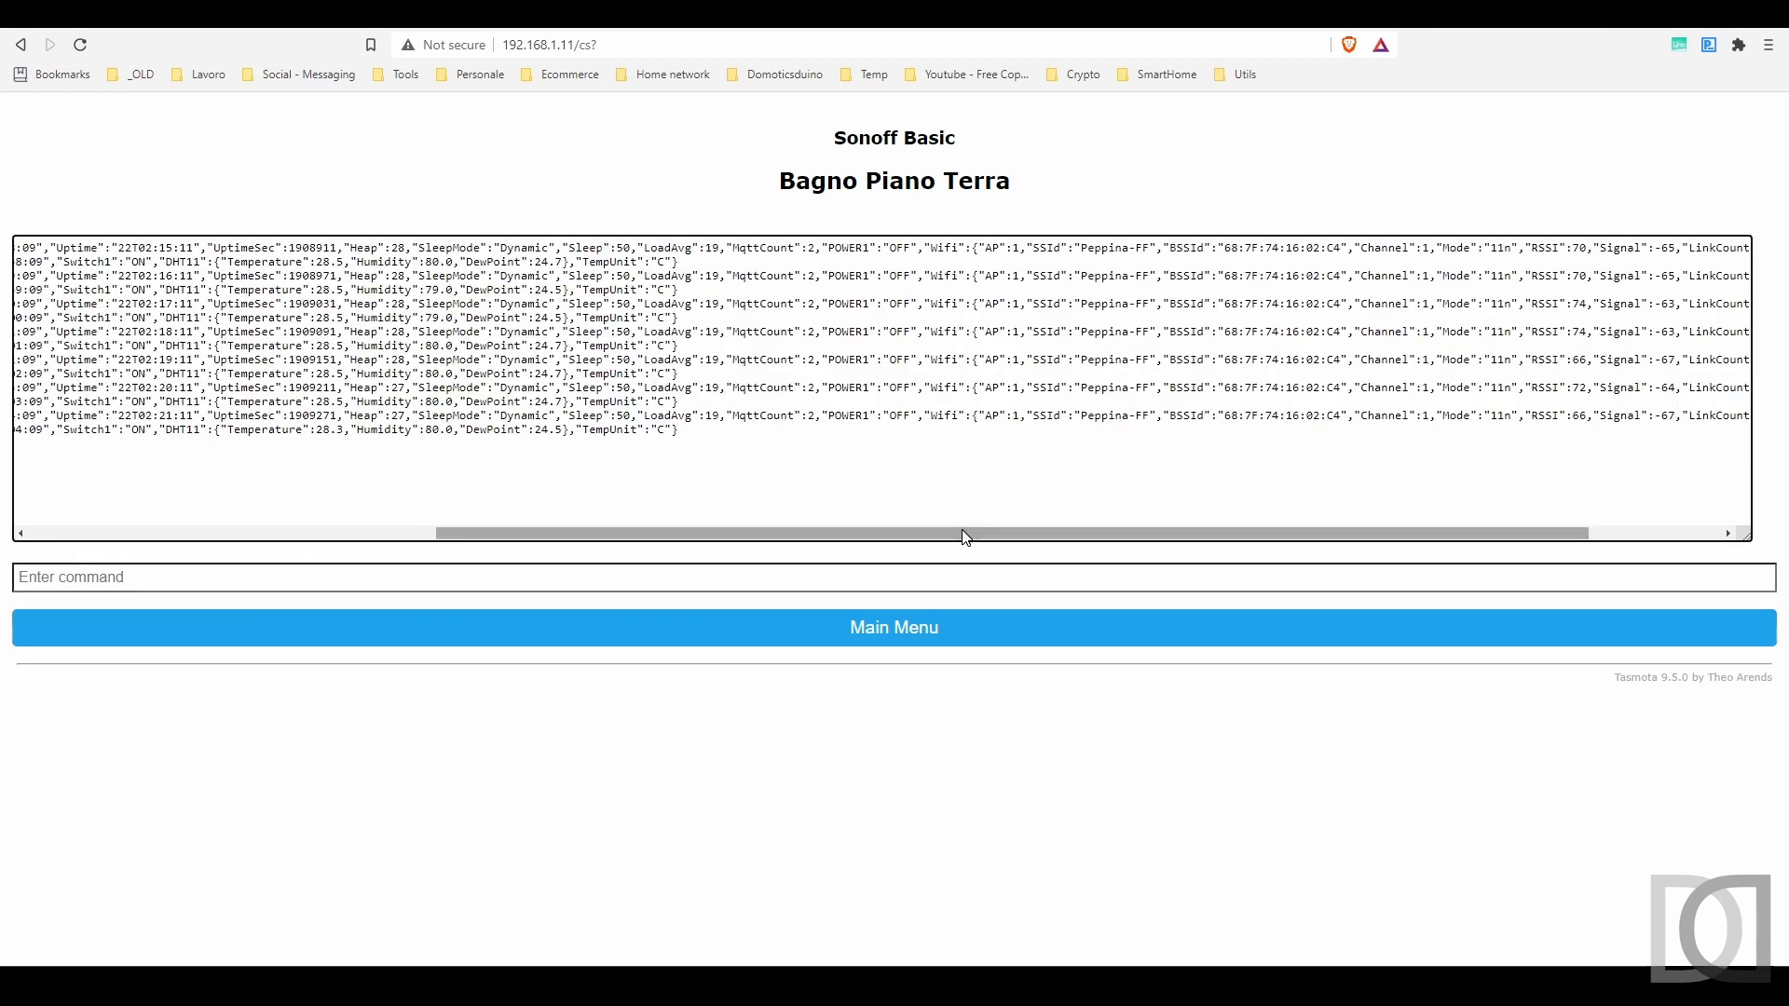
{"action": "left_click_drag", "start_coordinate": [925, 416], "coordinate": [1554, 416]}
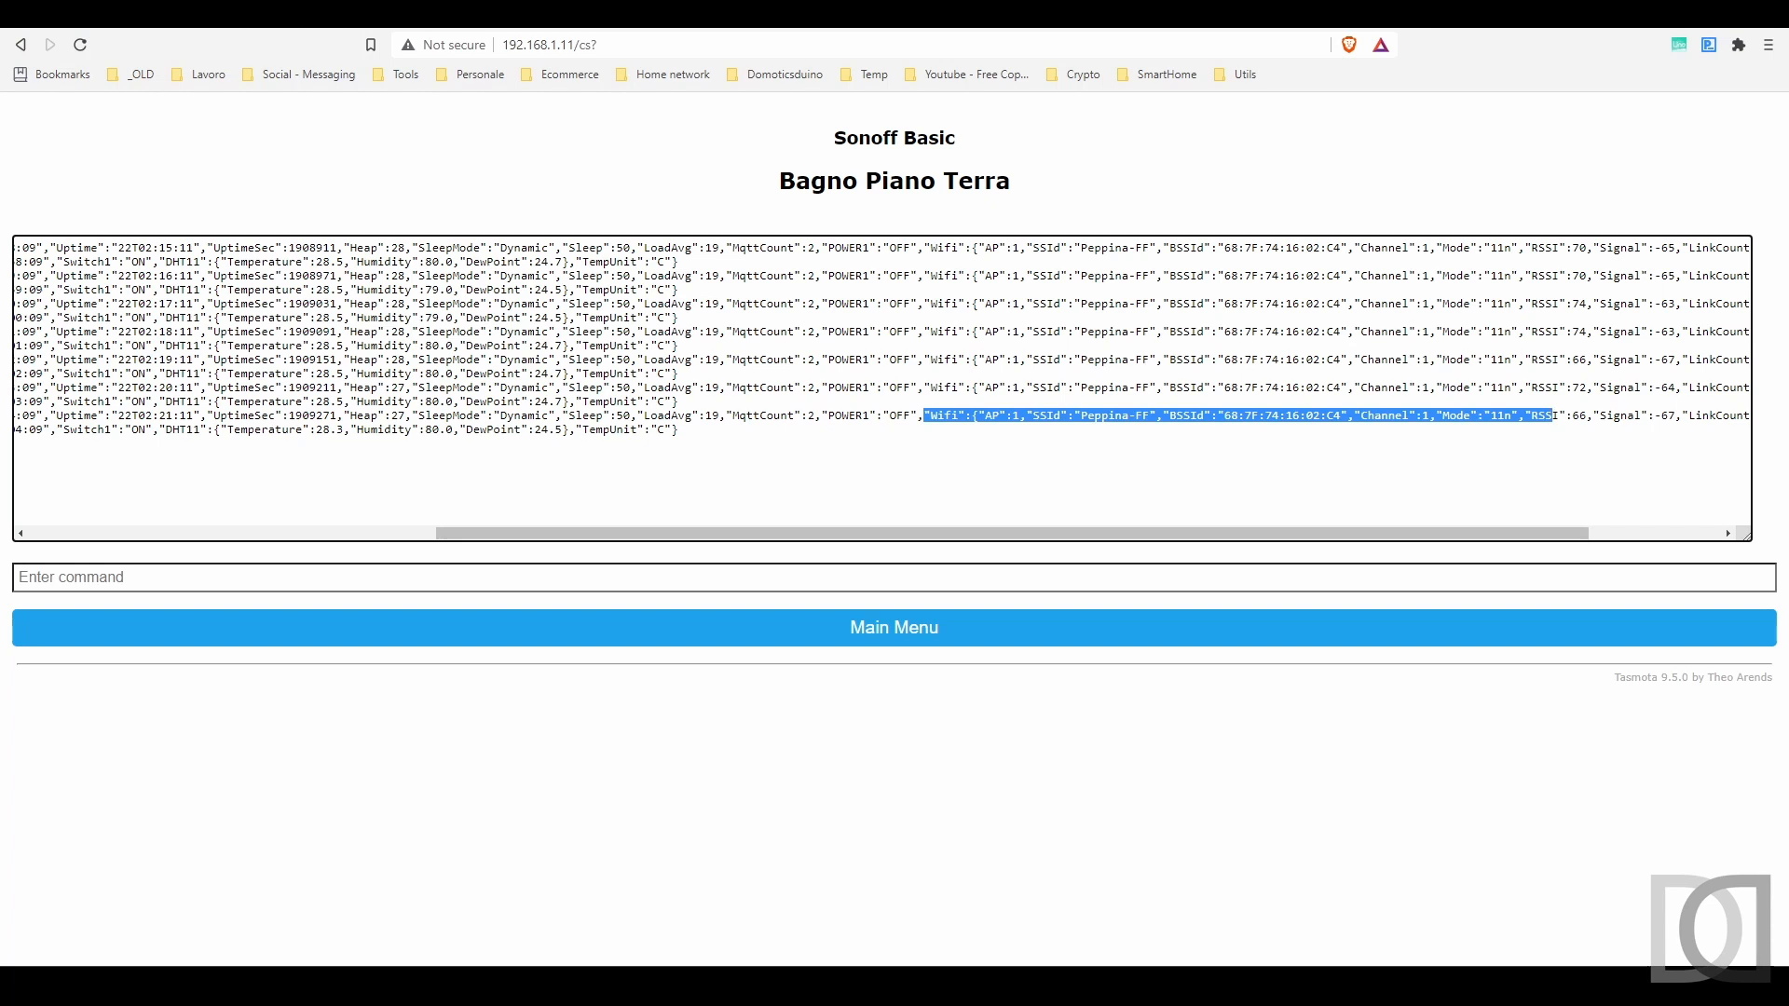
Step: Query the device's telemetry interval with the teleperiod command, check the result in the console log, and leave the console
{"action": "left_click", "coordinate": [699, 579]}
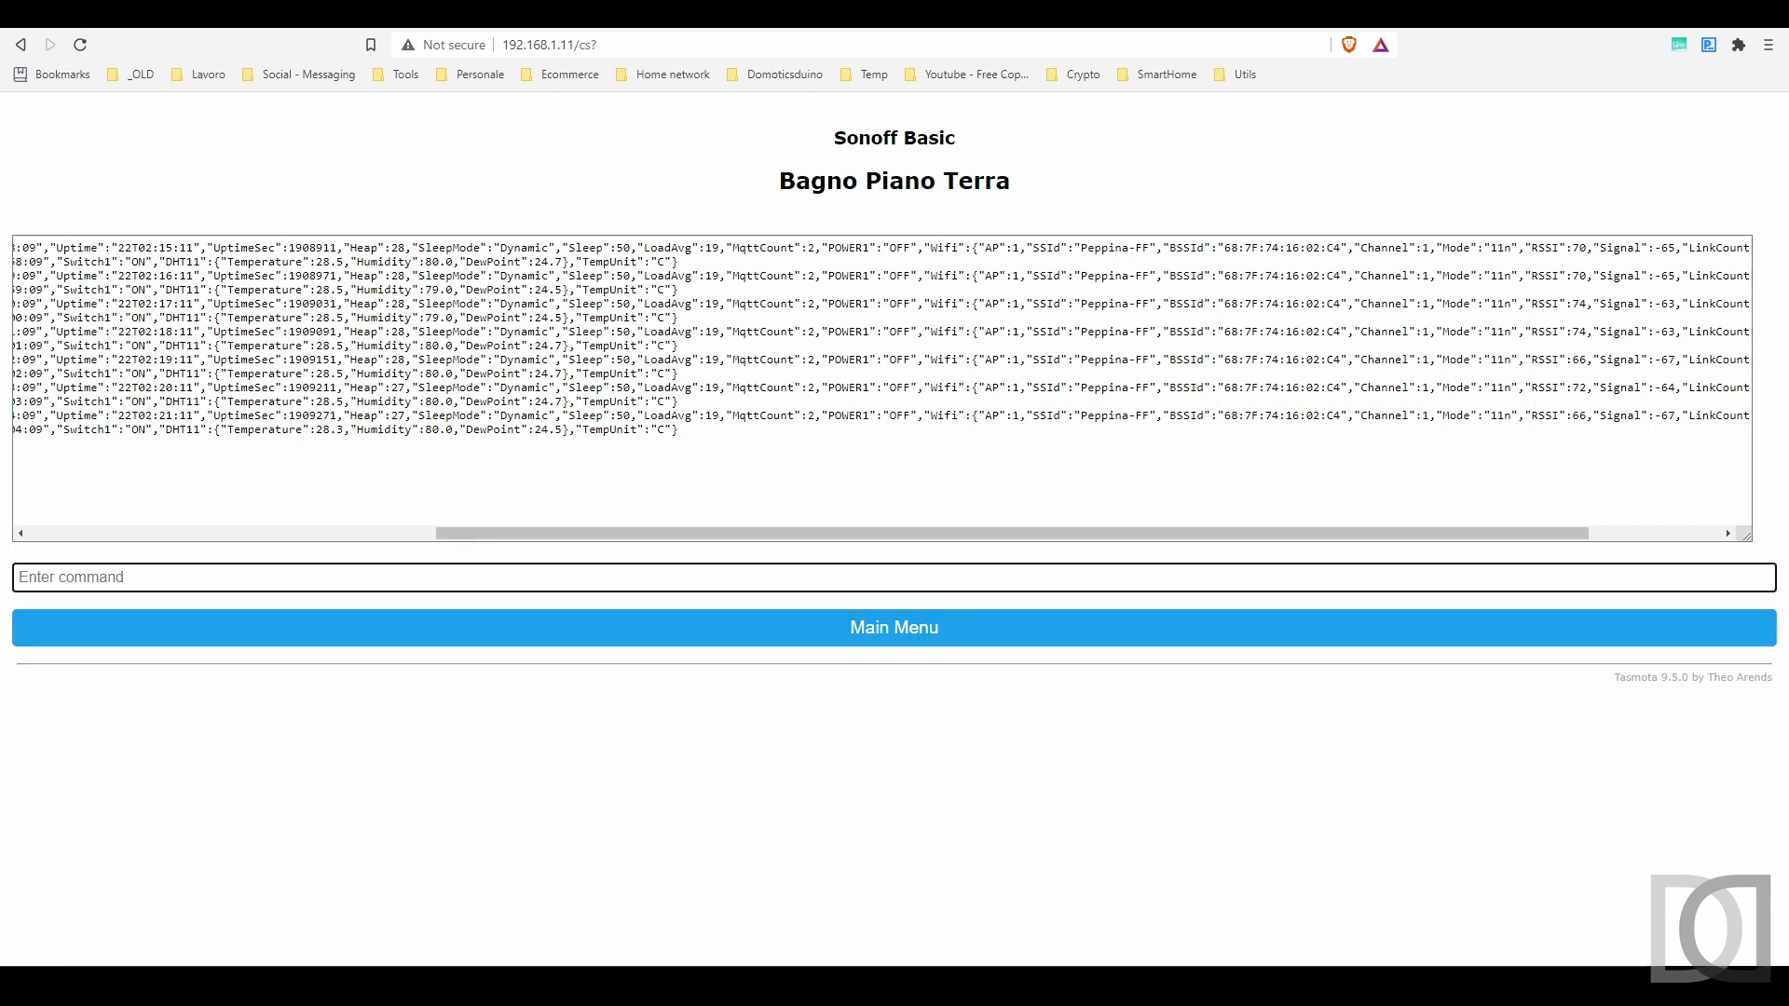
{"action": "type", "text": "telepri"}
{"action": "key", "text": "BackSpace"}
{"action": "key", "text": "BackSpace"}
{"action": "type", "text": "erido"}
{"action": "key", "text": "BackSpace"}
{"action": "type", "text": "od"}
{"action": "key", "text": "Return"}
{"action": "left_click_drag", "start_coordinate": [687, 534], "coordinate": [89, 571]}
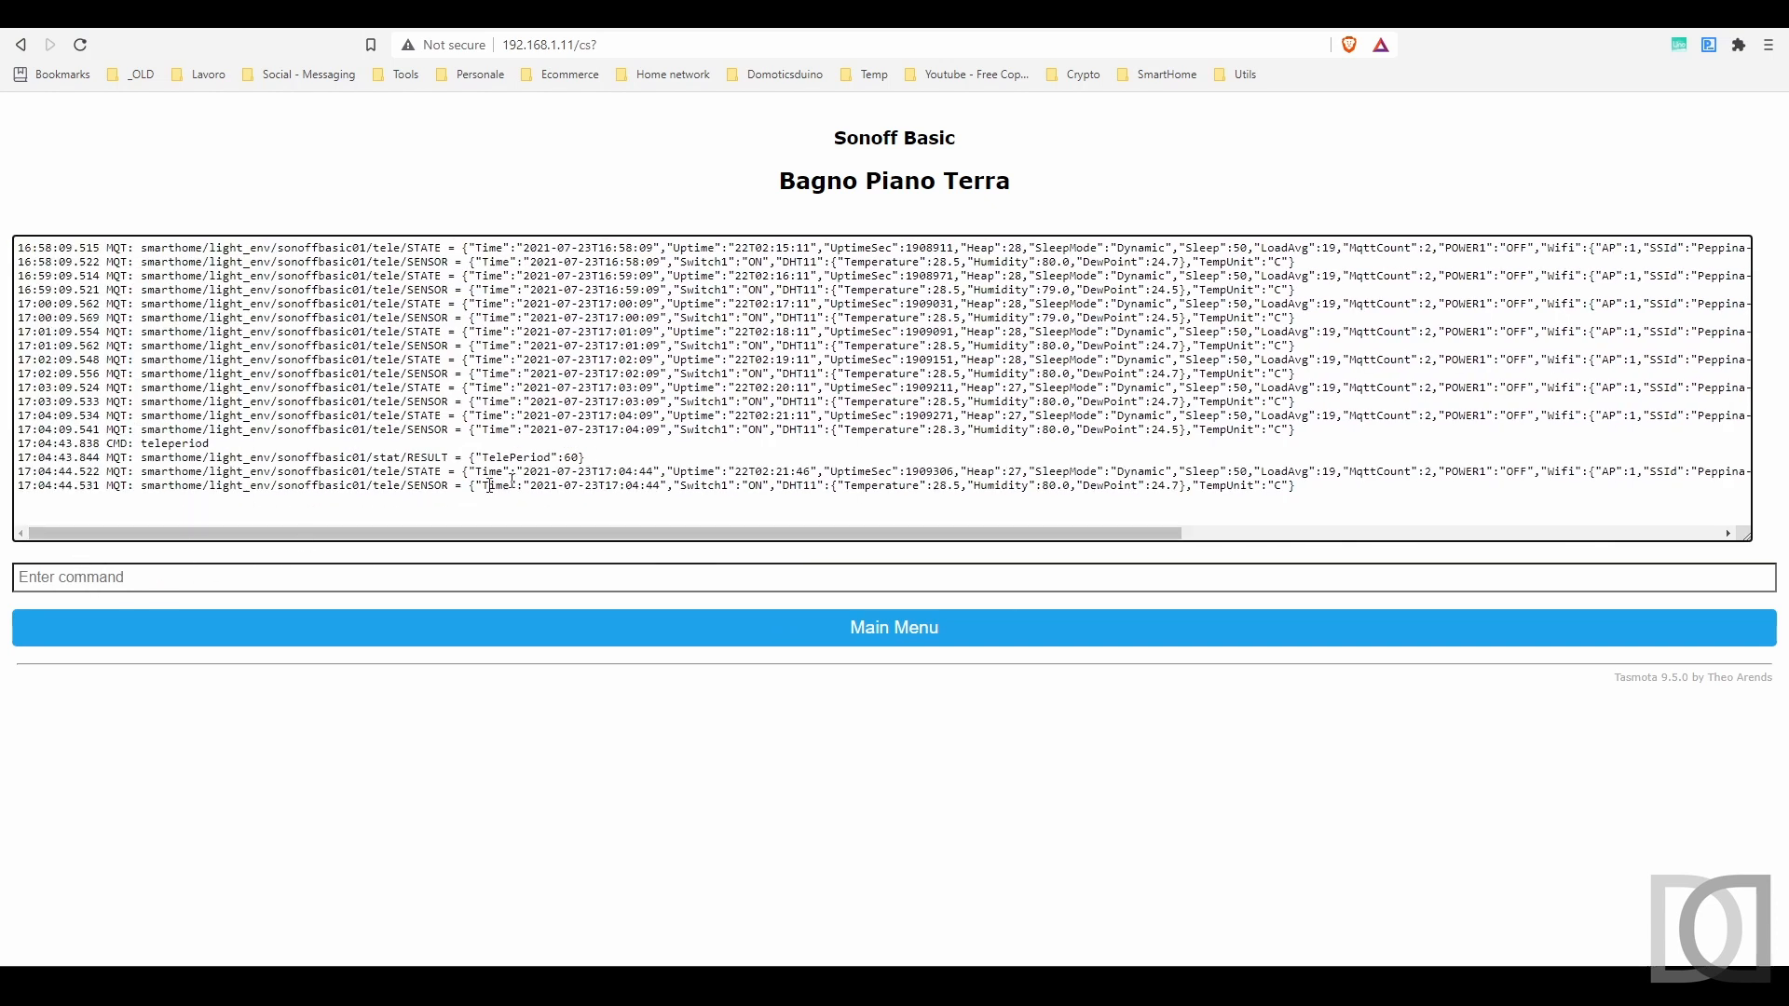
{"action": "left_click_drag", "start_coordinate": [563, 458], "coordinate": [572, 458]}
{"action": "left_click", "coordinate": [904, 636]}
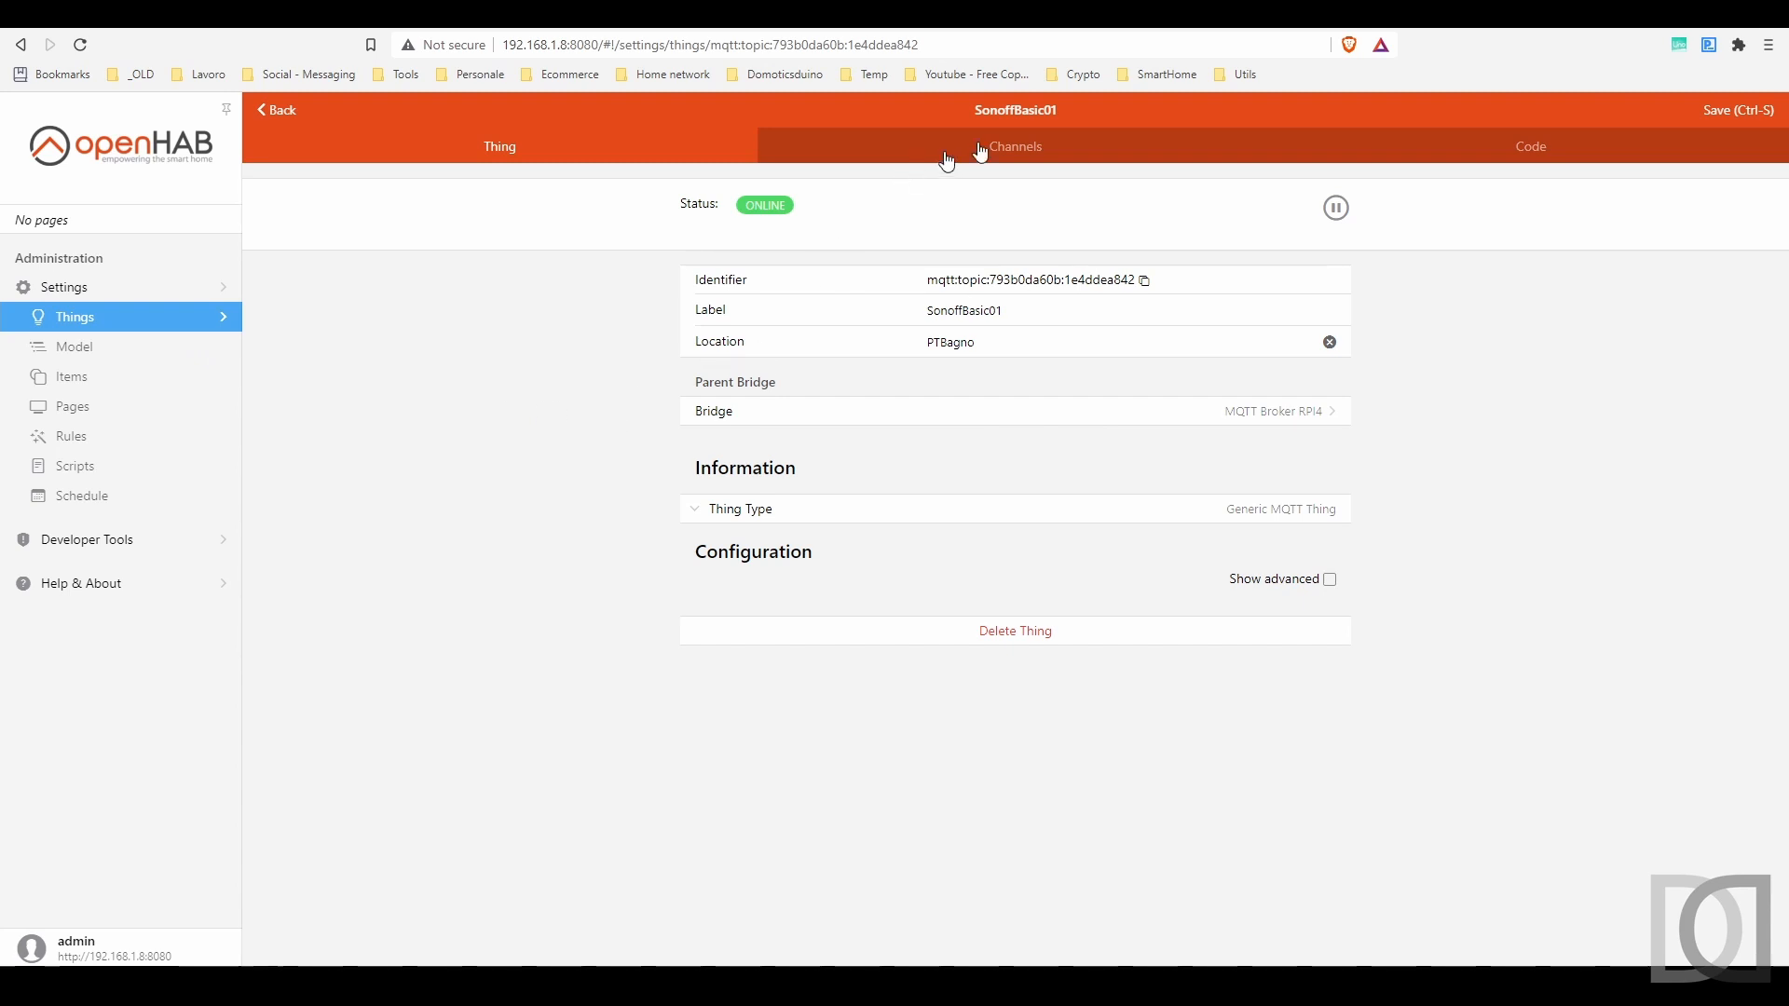
Step: Switch to openHAB and start a new channel on SonoffBasic01 with the identifier chSonoffBasic01WifiSsid
{"action": "left_click", "coordinate": [1025, 147]}
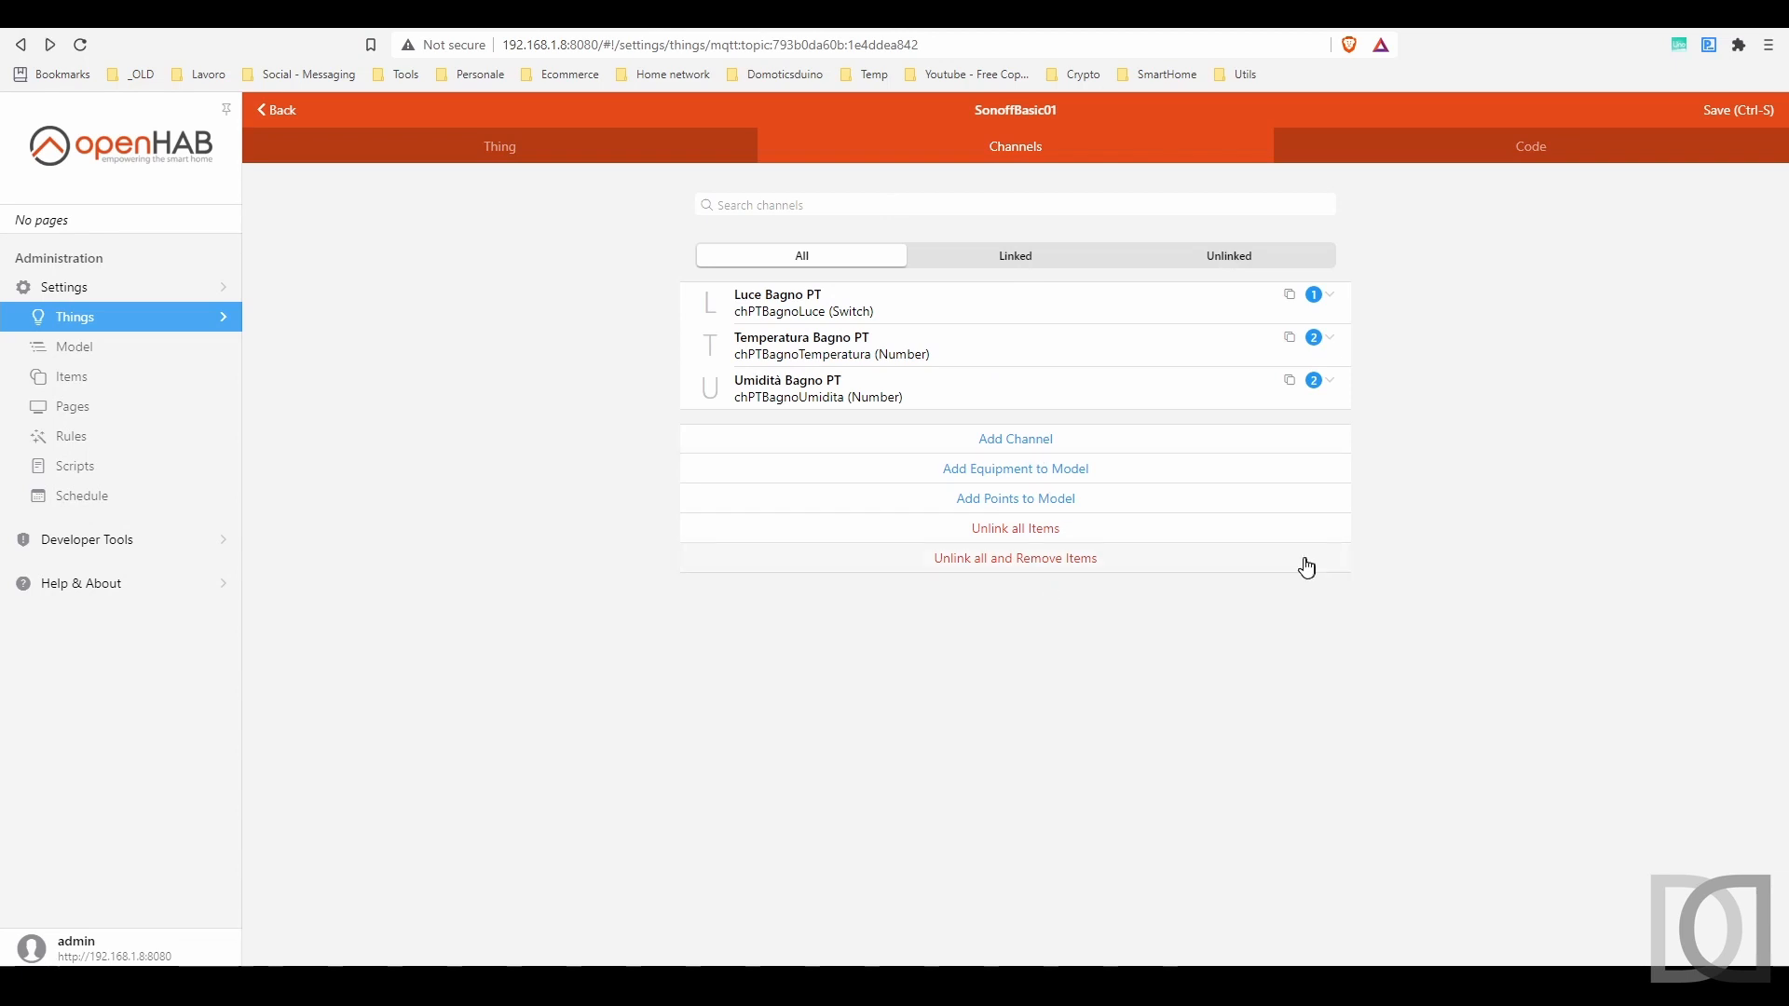
{"action": "left_click", "coordinate": [1018, 439]}
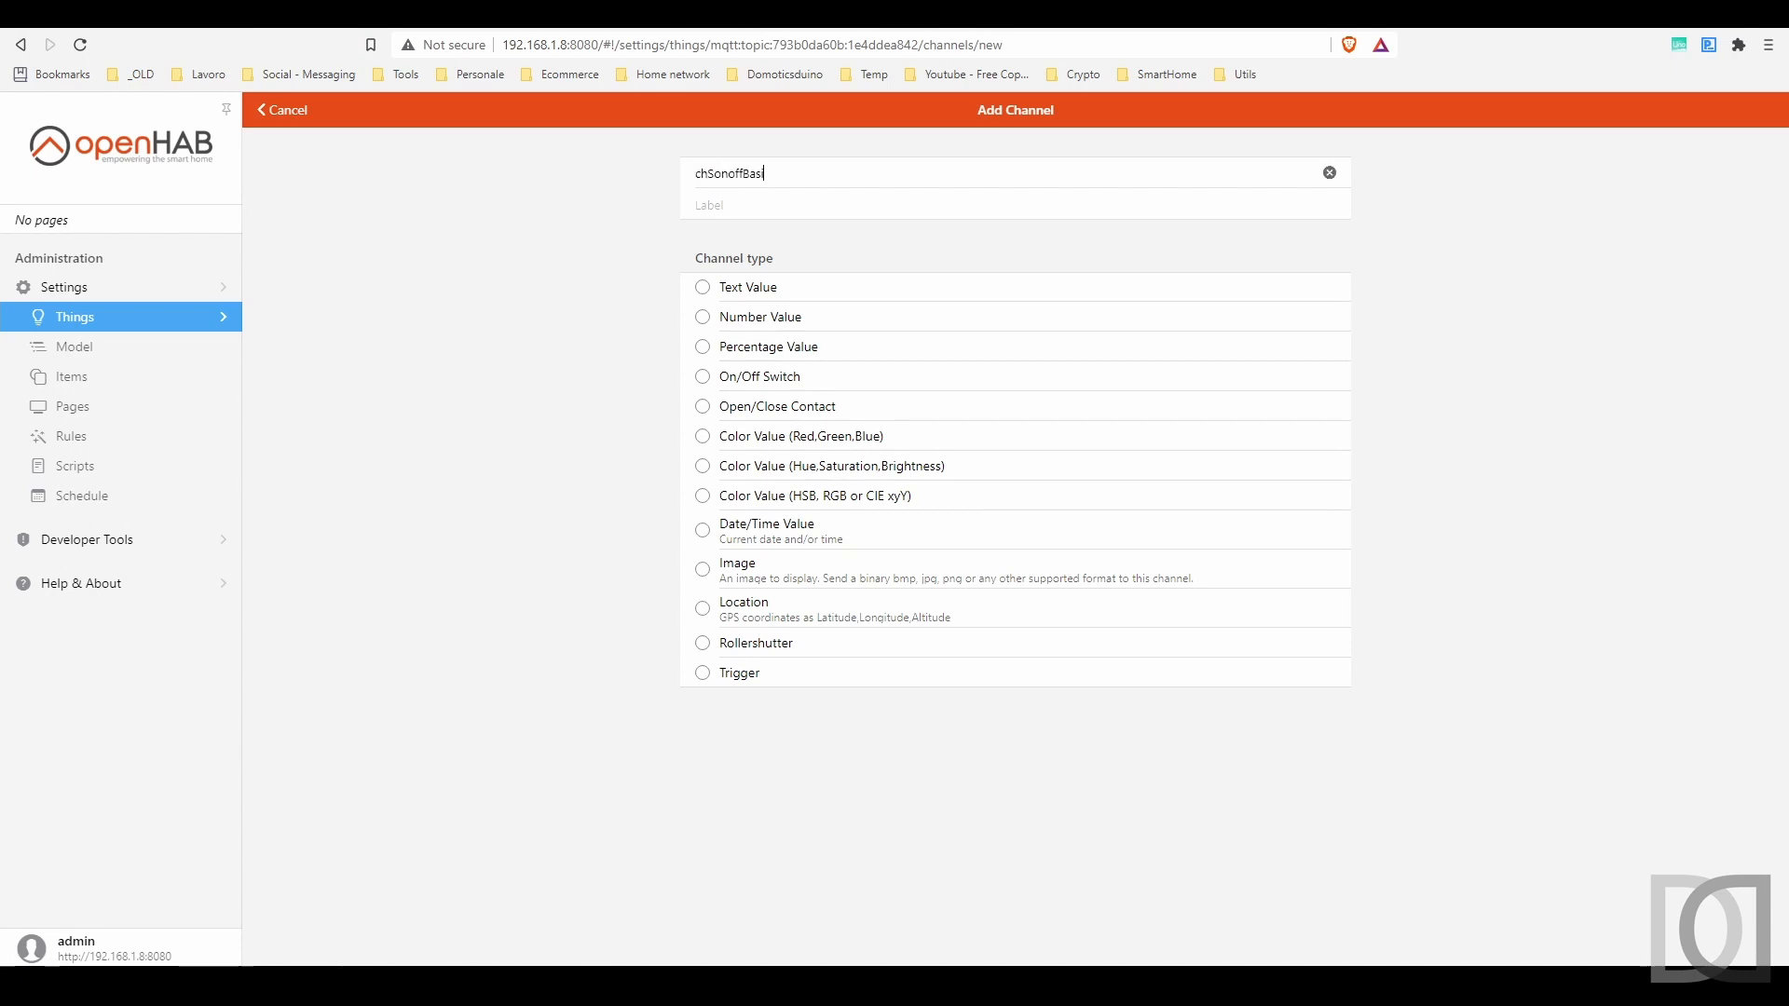
{"action": "type", "text": "fiSsid"}
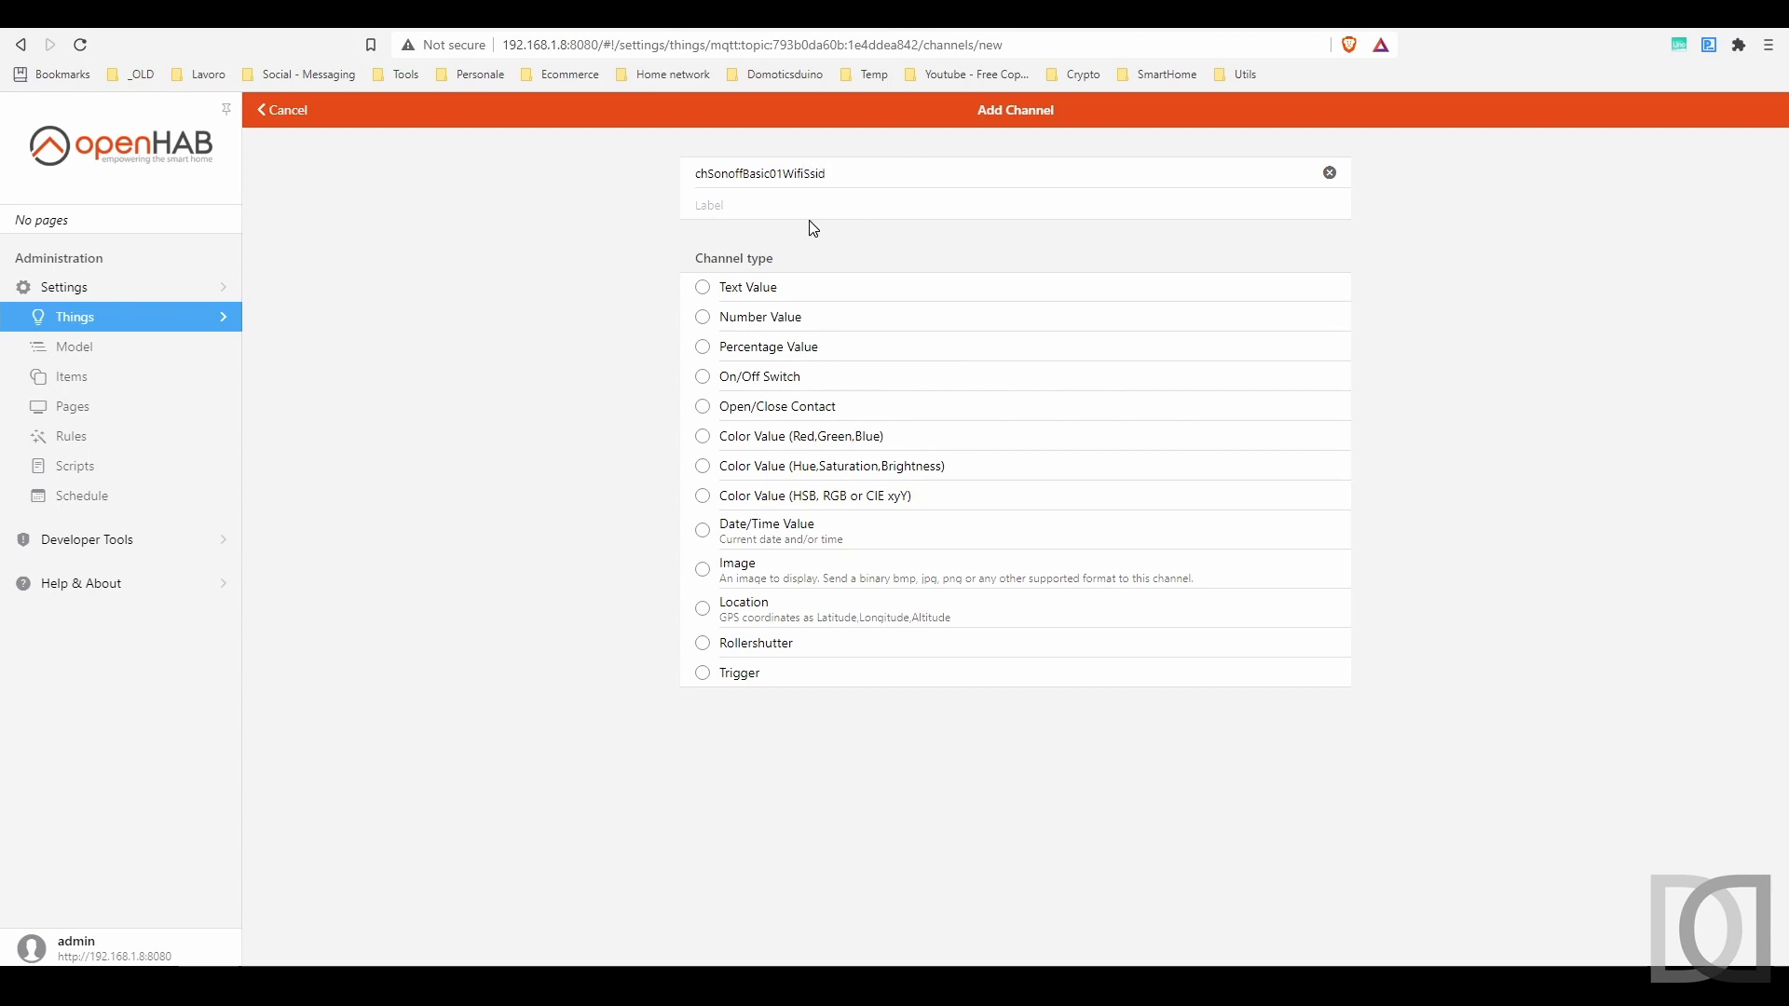
{"action": "left_click", "coordinate": [807, 207]}
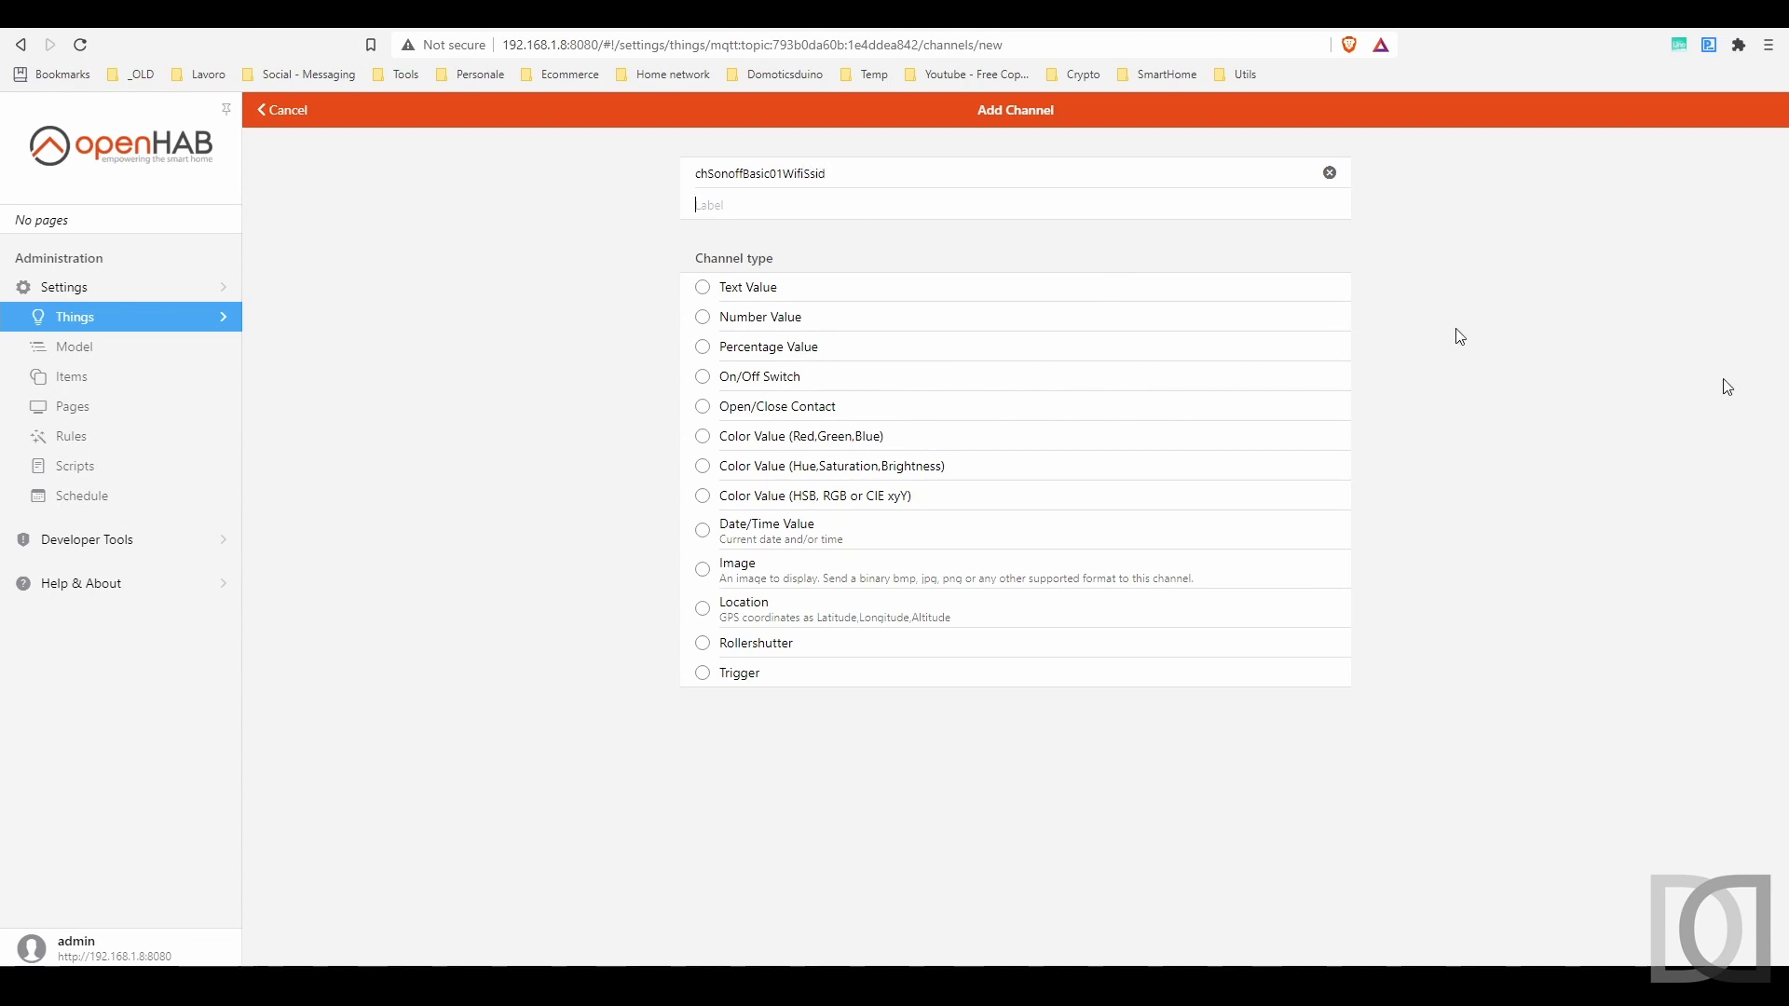
{"action": "type", "text": "Sonoff4CHR216Network"}
{"action": "type", "text": "BAsic01"}
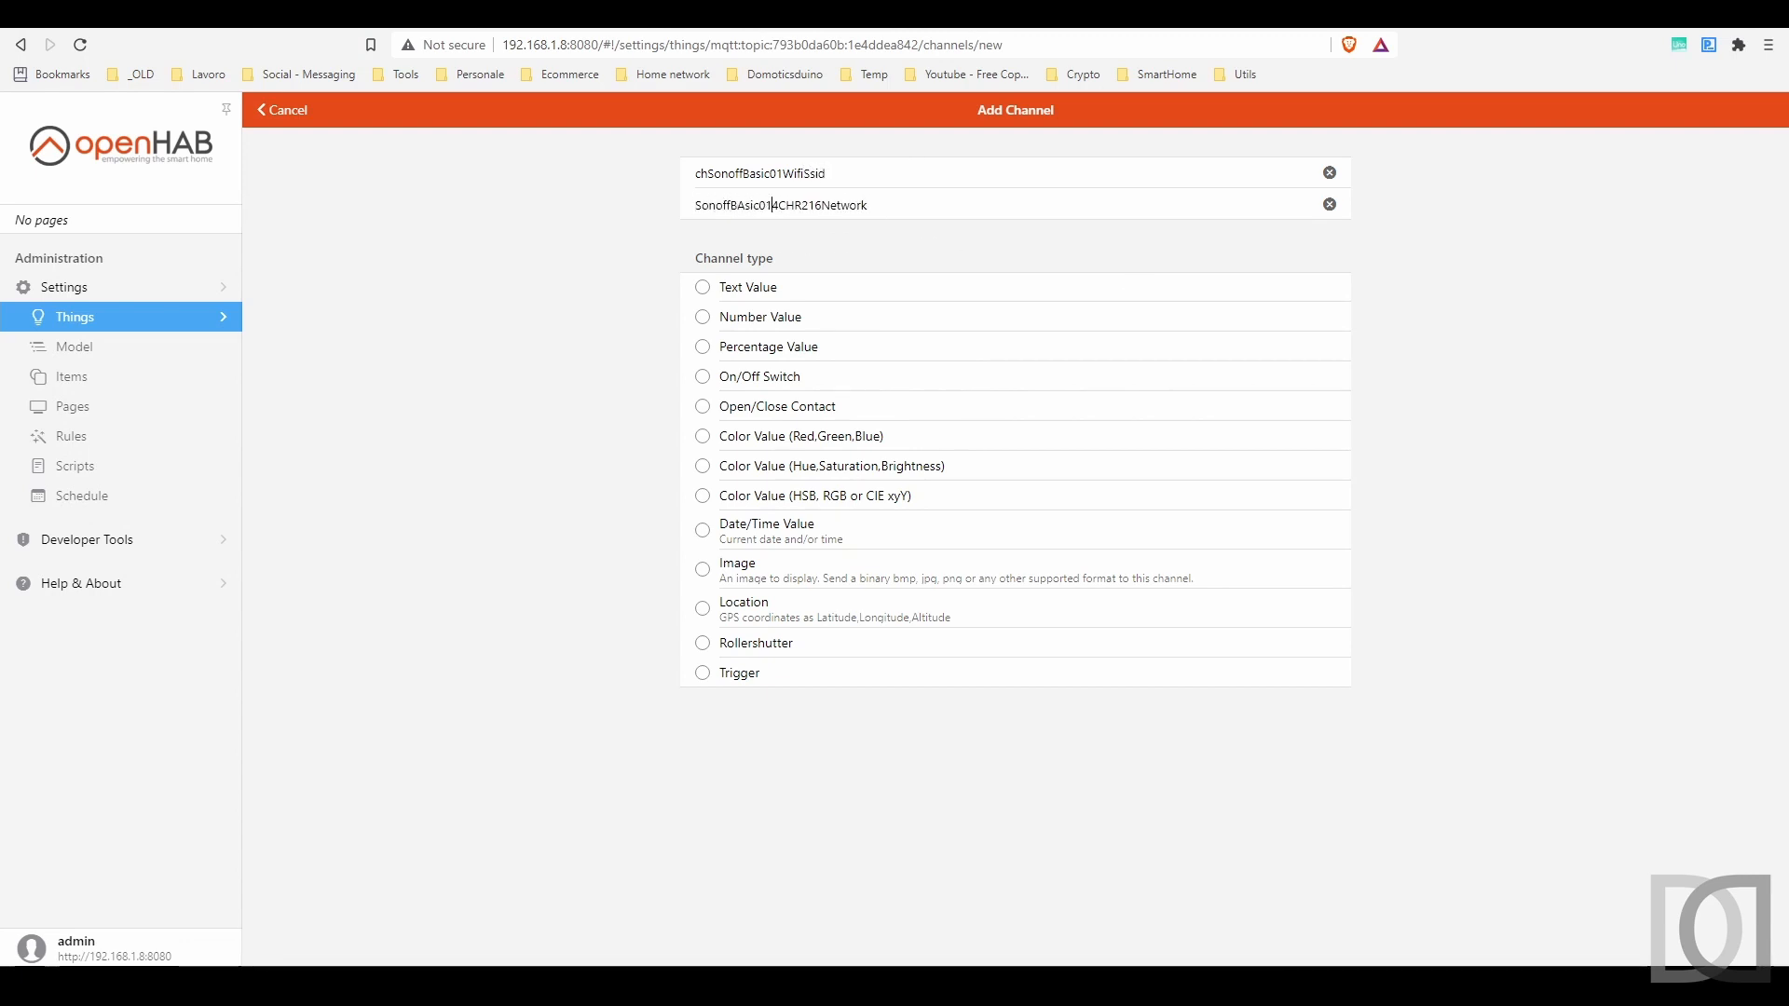
{"action": "key", "text": "ctrl+a"}
{"action": "key", "text": "BackSpace"}
Step: Label the new channel SonoffBasic01WifiSsid and set its channel type to Text Value
{"action": "type", "text": "Sonoff"}
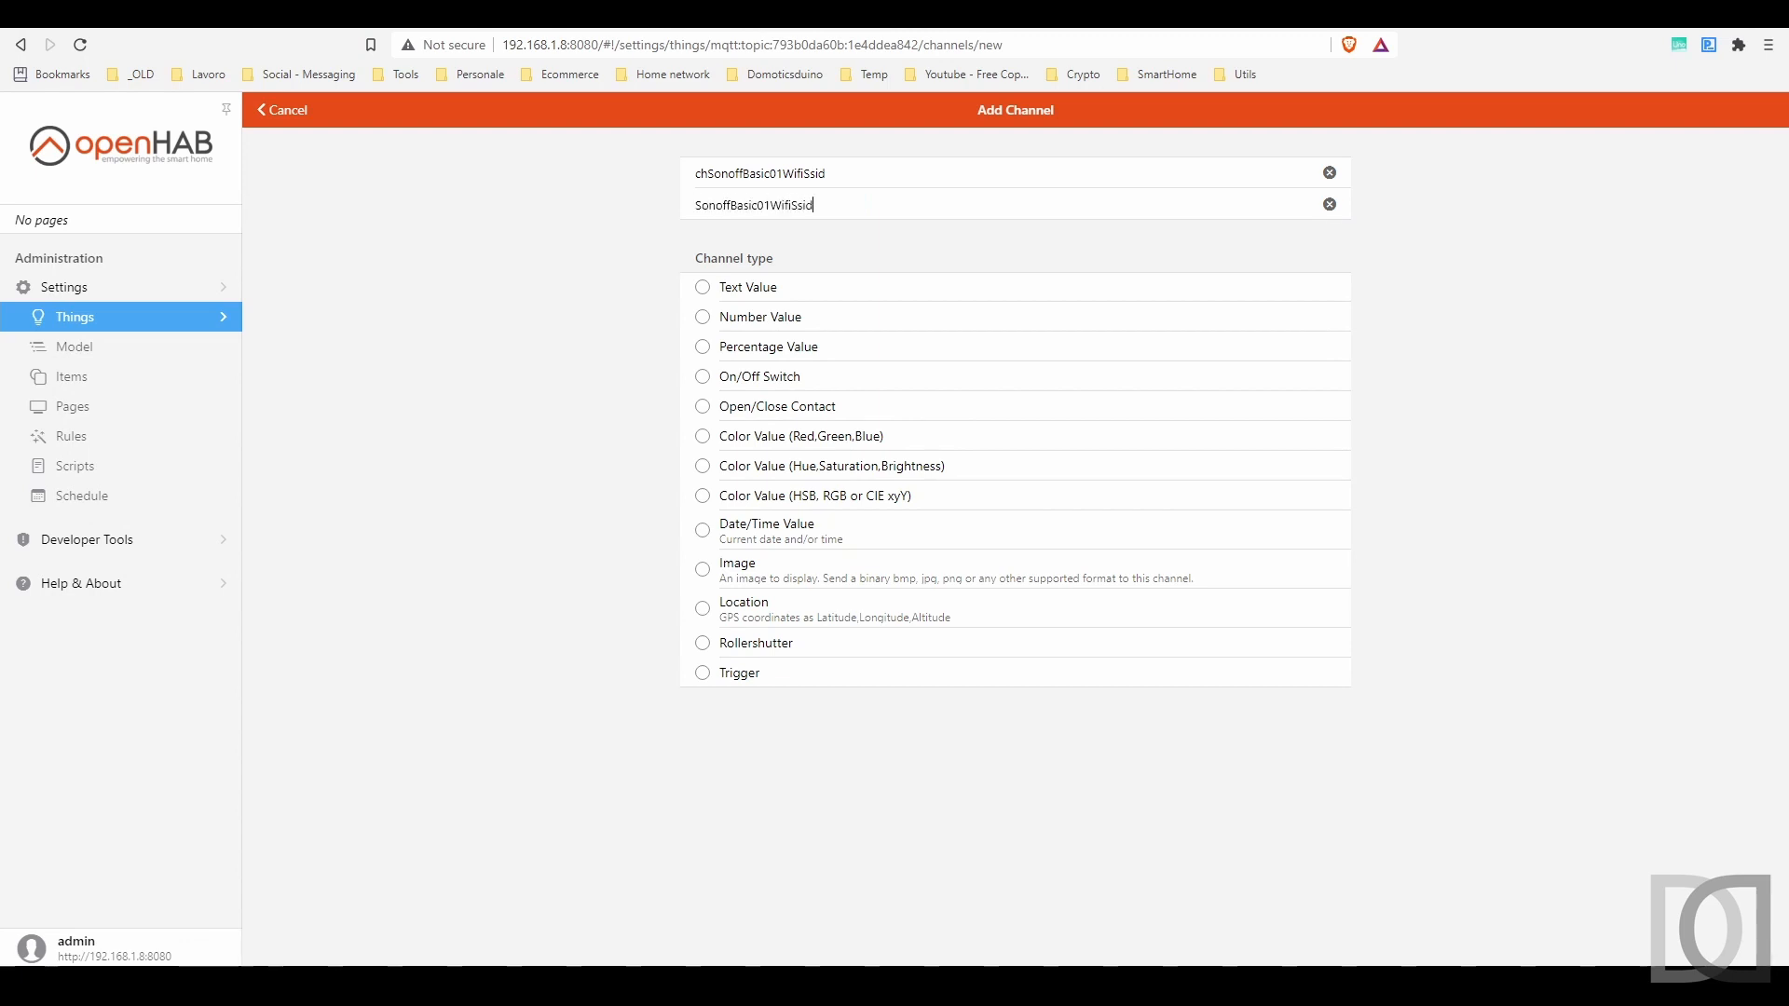
{"action": "left_click", "coordinate": [750, 290]}
Step: Using the advanced configuration, set the channel's QoS to At least once and its MQTT state topic to smarthome/light_env/sonoffbasic01/tele/STATE
{"action": "scroll", "coordinate": [1010, 547], "scroll_direction": "down", "scroll_amount": 1}
{"action": "left_click", "coordinate": [1322, 661]}
{"action": "scroll", "coordinate": [1211, 633], "scroll_direction": "down", "scroll_amount": 3}
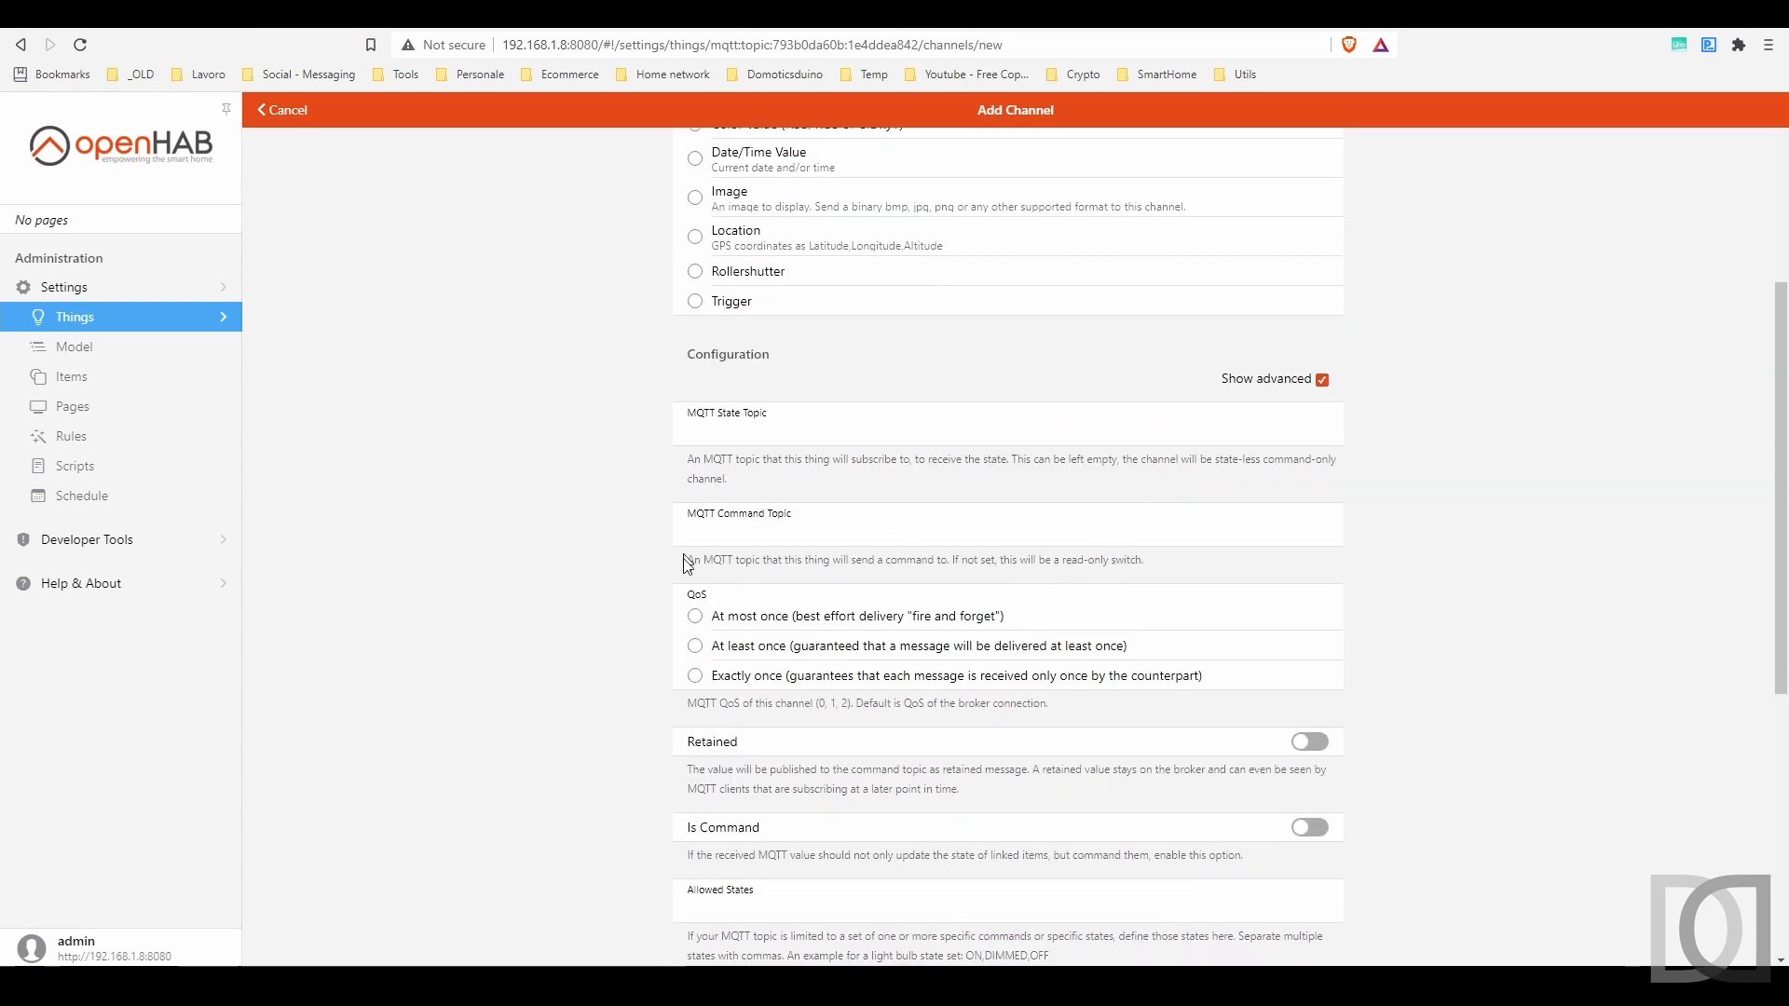
{"action": "left_click", "coordinate": [751, 658]}
{"action": "scroll", "coordinate": [935, 607], "scroll_direction": "down", "scroll_amount": 2}
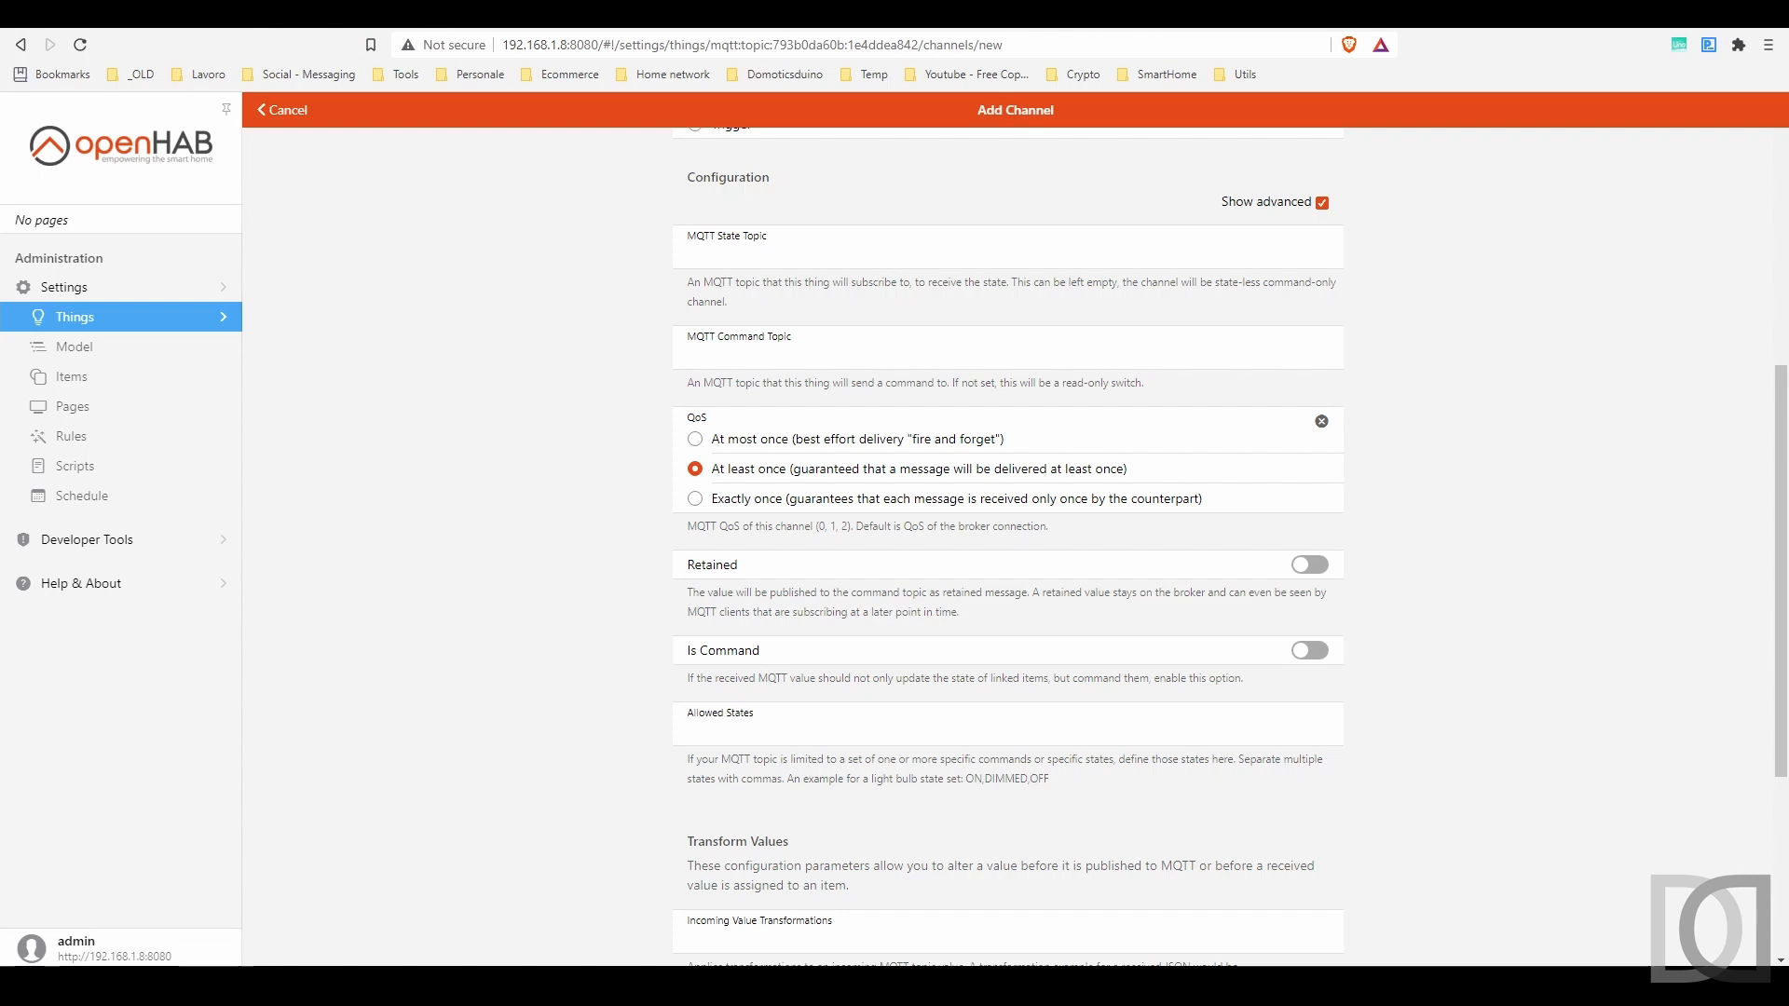
{"action": "type", "text": "smarthome/light_env/sonoffbasic01/tele/STATE"}
Step: Set the new channel's incoming value transformation to JSONPATH:$.Wifi.SSId
{"action": "scroll", "coordinate": [799, 427], "scroll_direction": "down", "scroll_amount": 4}
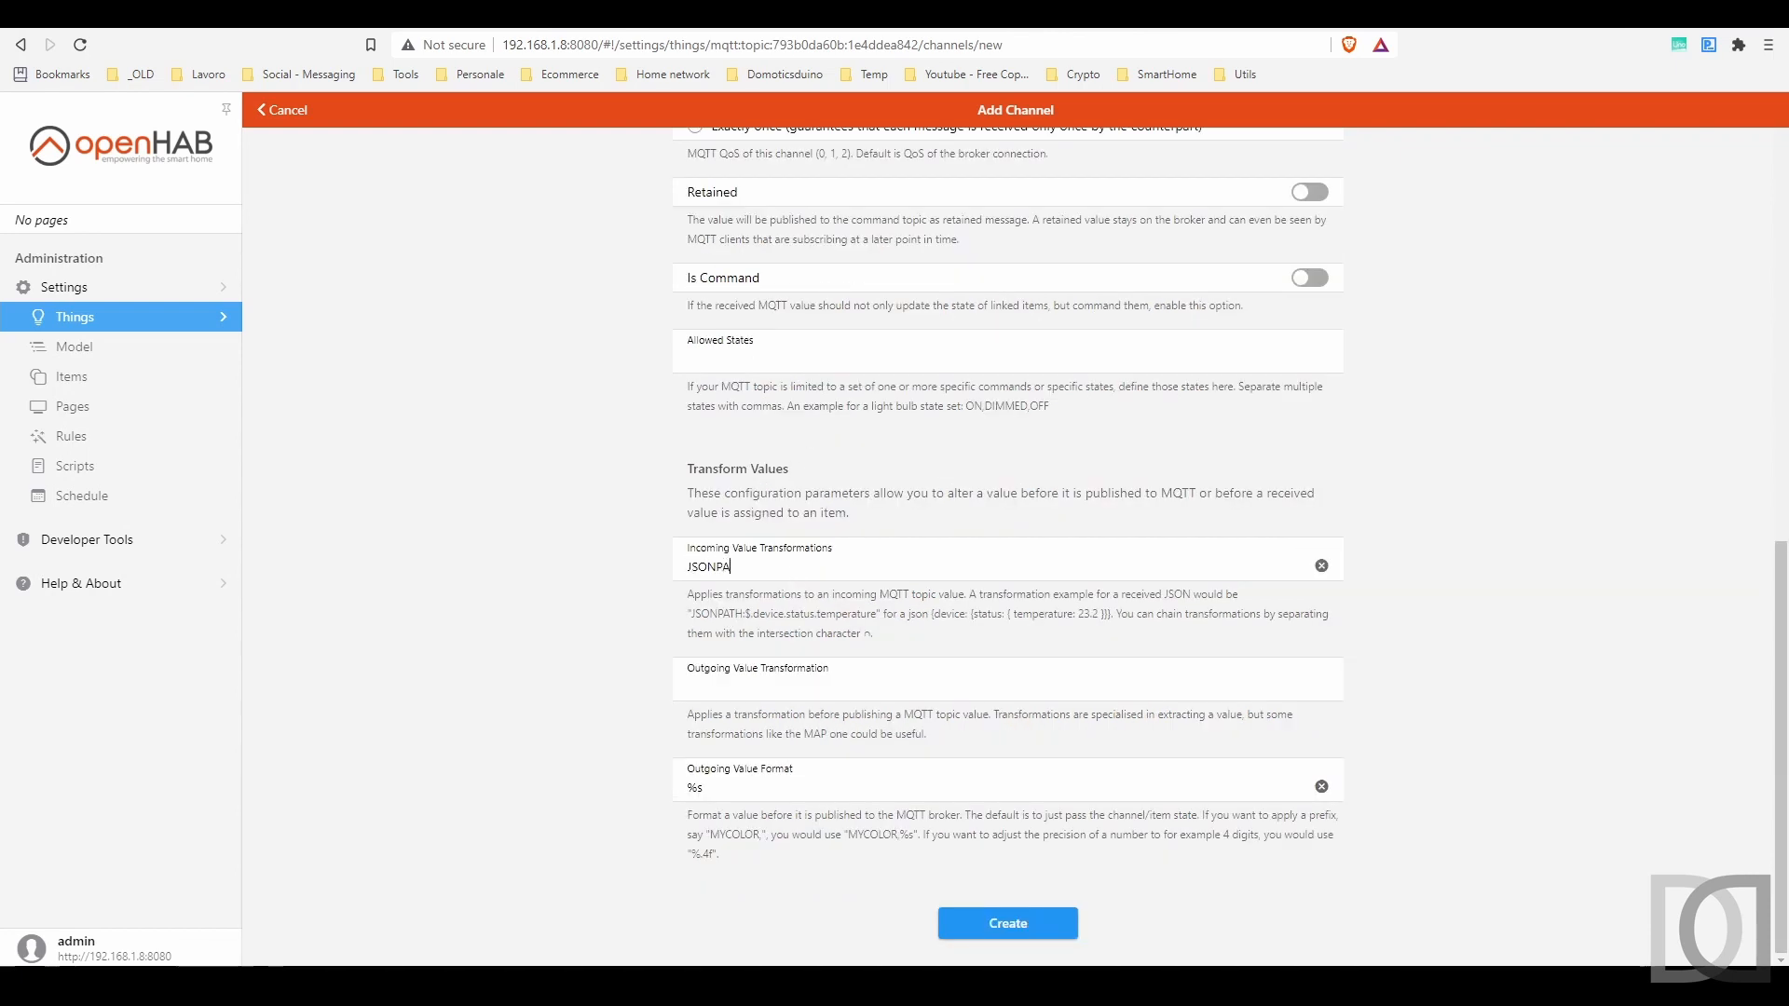
{"action": "type", "text": "JSONPATH"}
{"action": "type", "text": ":$.Wi"}
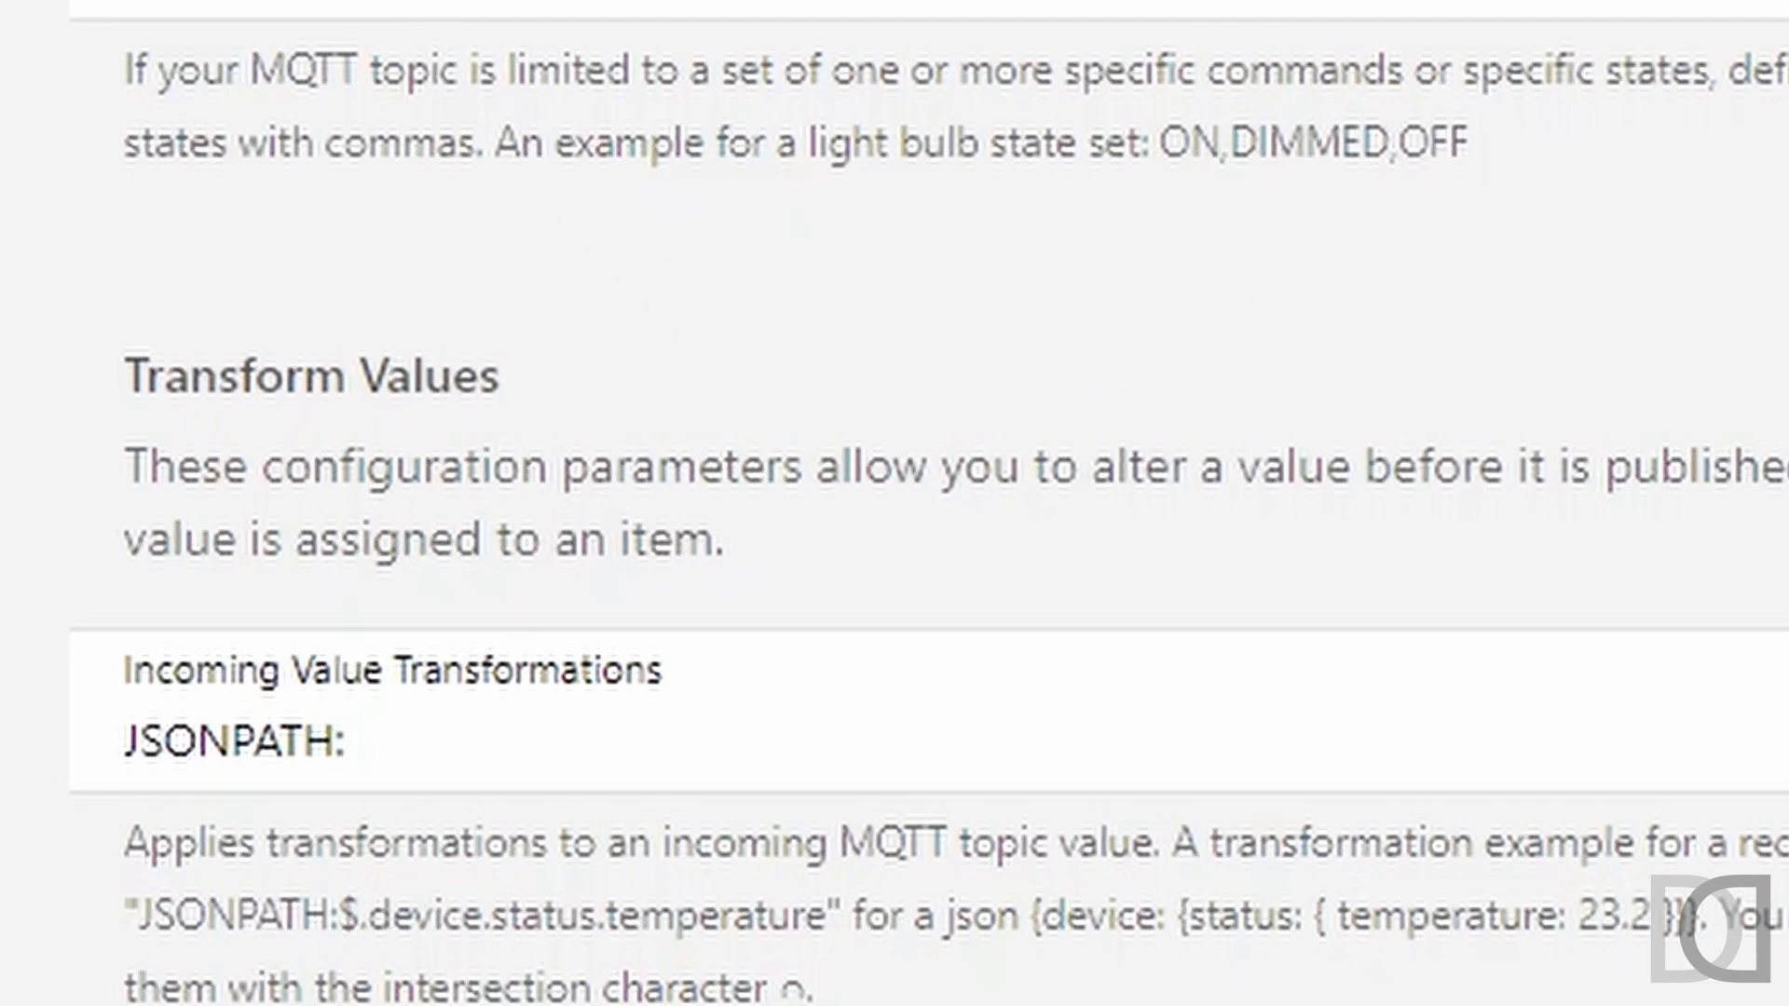
{"action": "type", "text": "fi.SSId"}
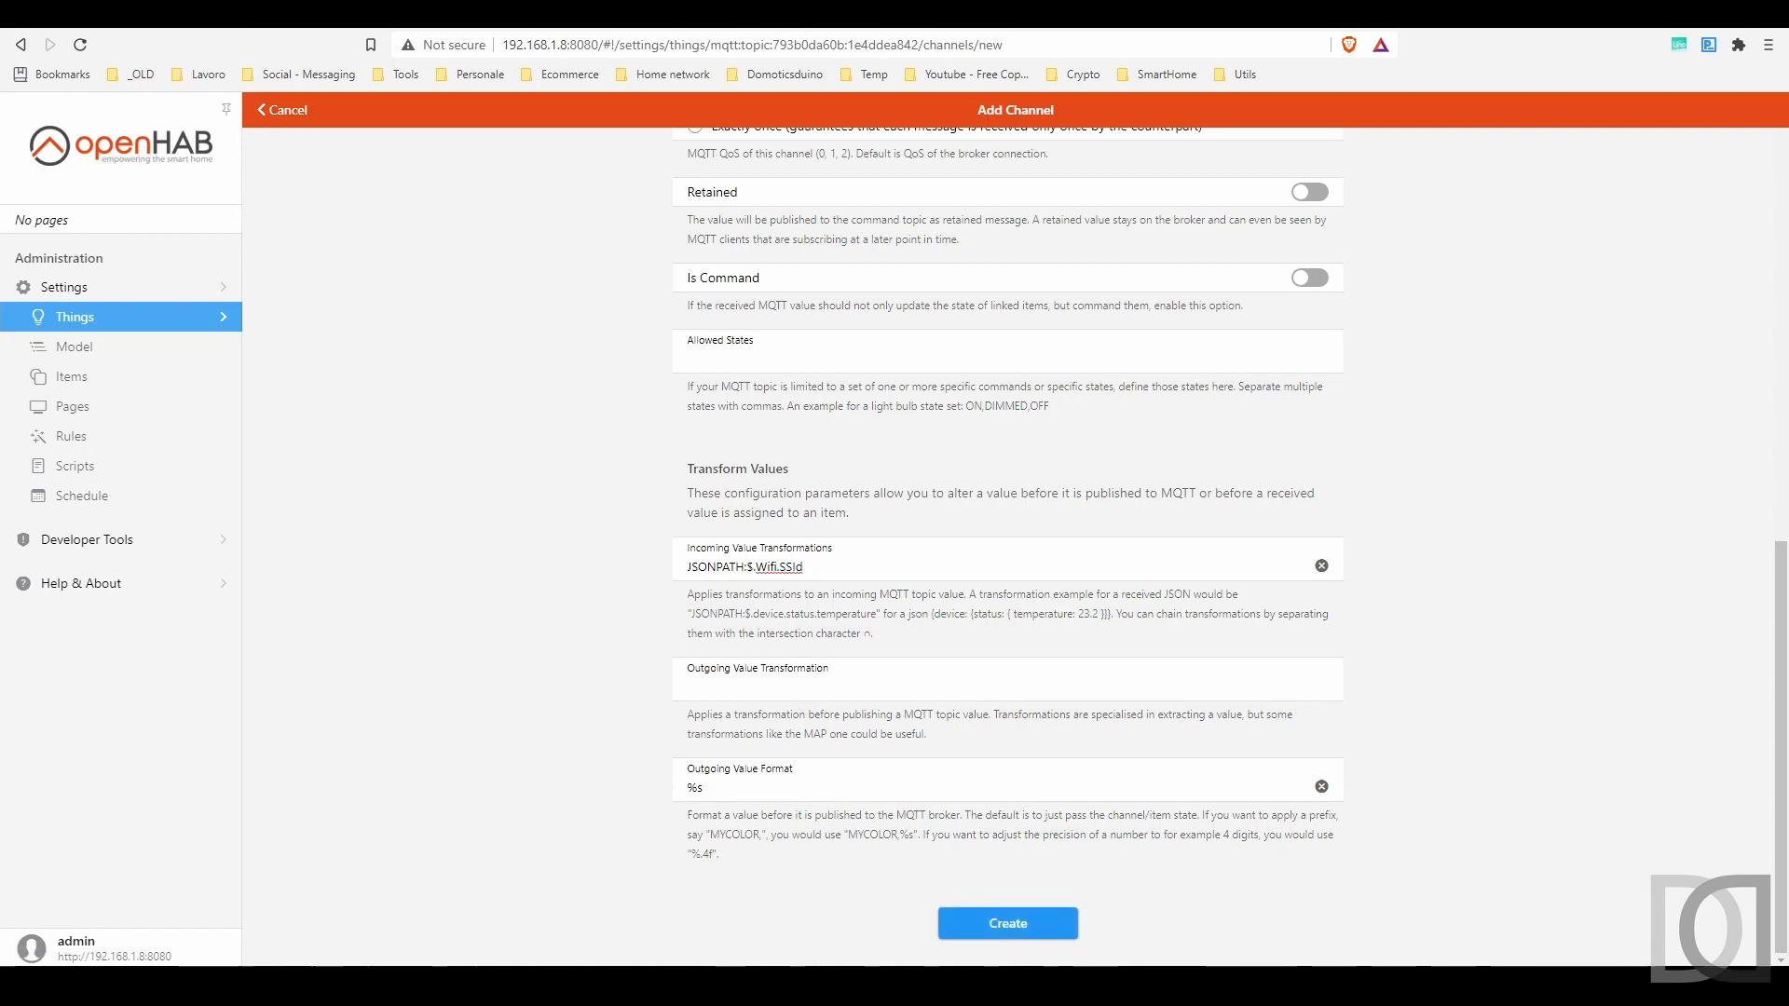
Step: Check the SSId key against the telemetry in the Tasmota console log, and create the channel in openHAB
{"action": "left_click_drag", "start_coordinate": [747, 568], "coordinate": [827, 571]}
{"action": "left_click", "coordinate": [827, 571]}
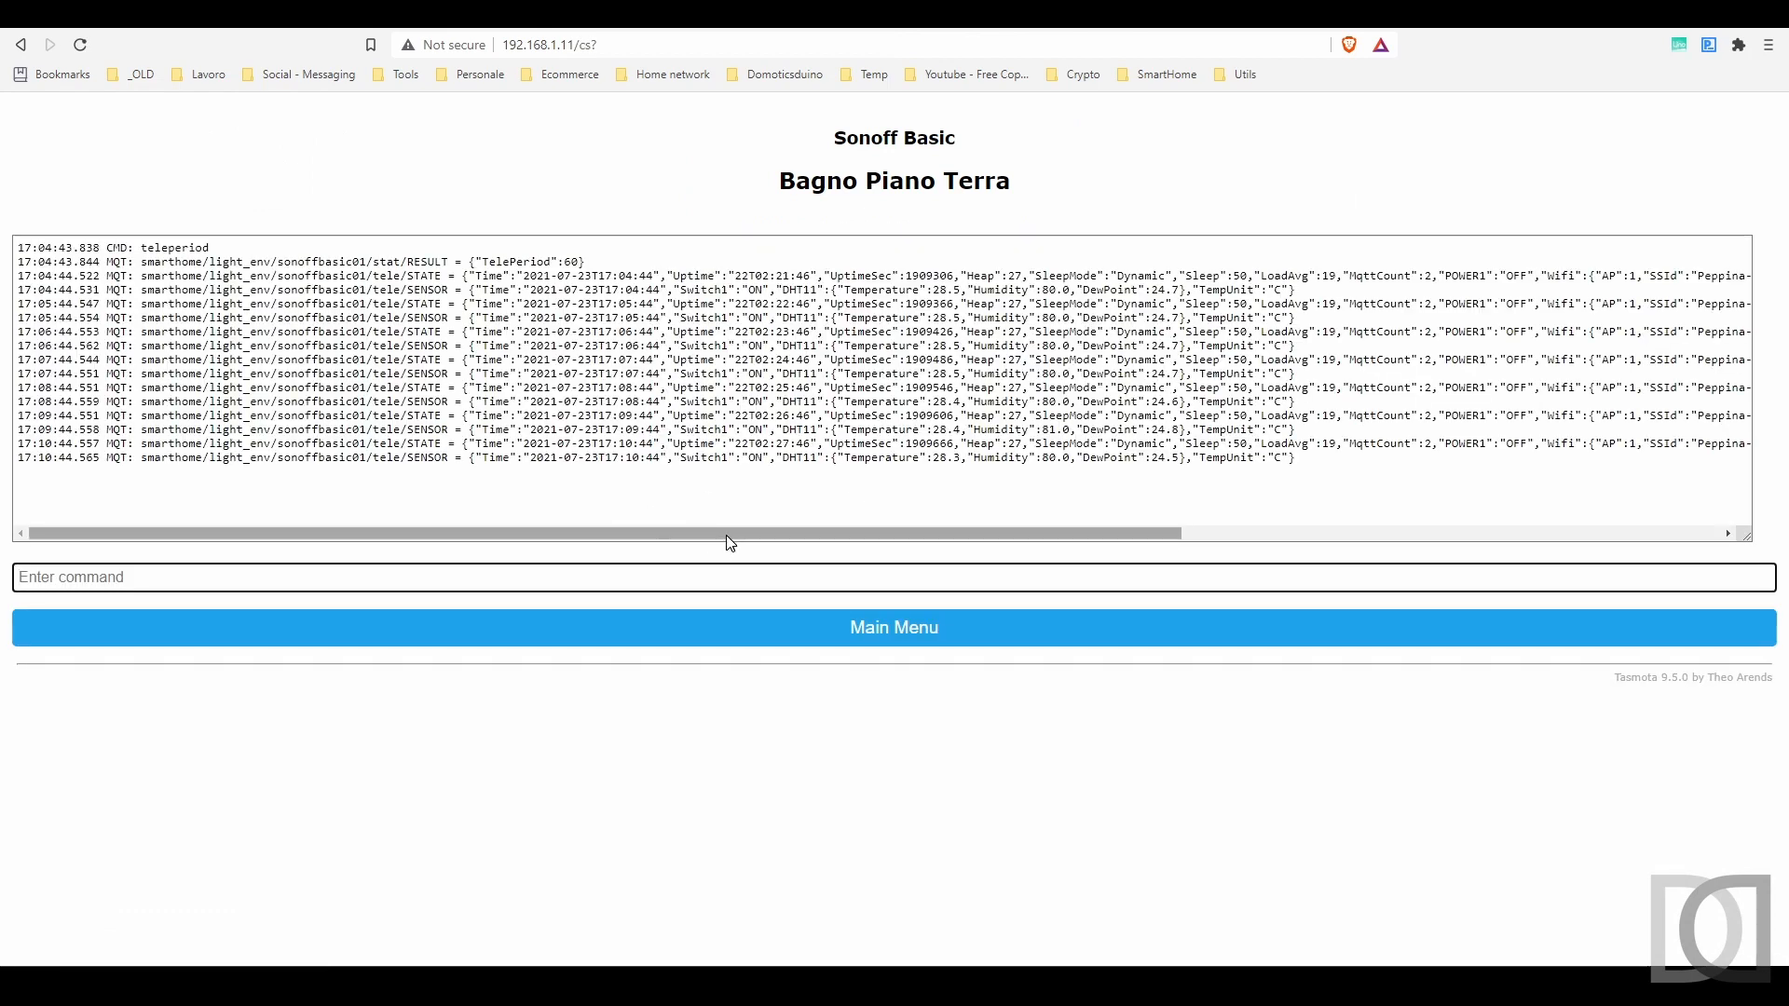
{"action": "left_click_drag", "start_coordinate": [727, 538], "coordinate": [975, 549]}
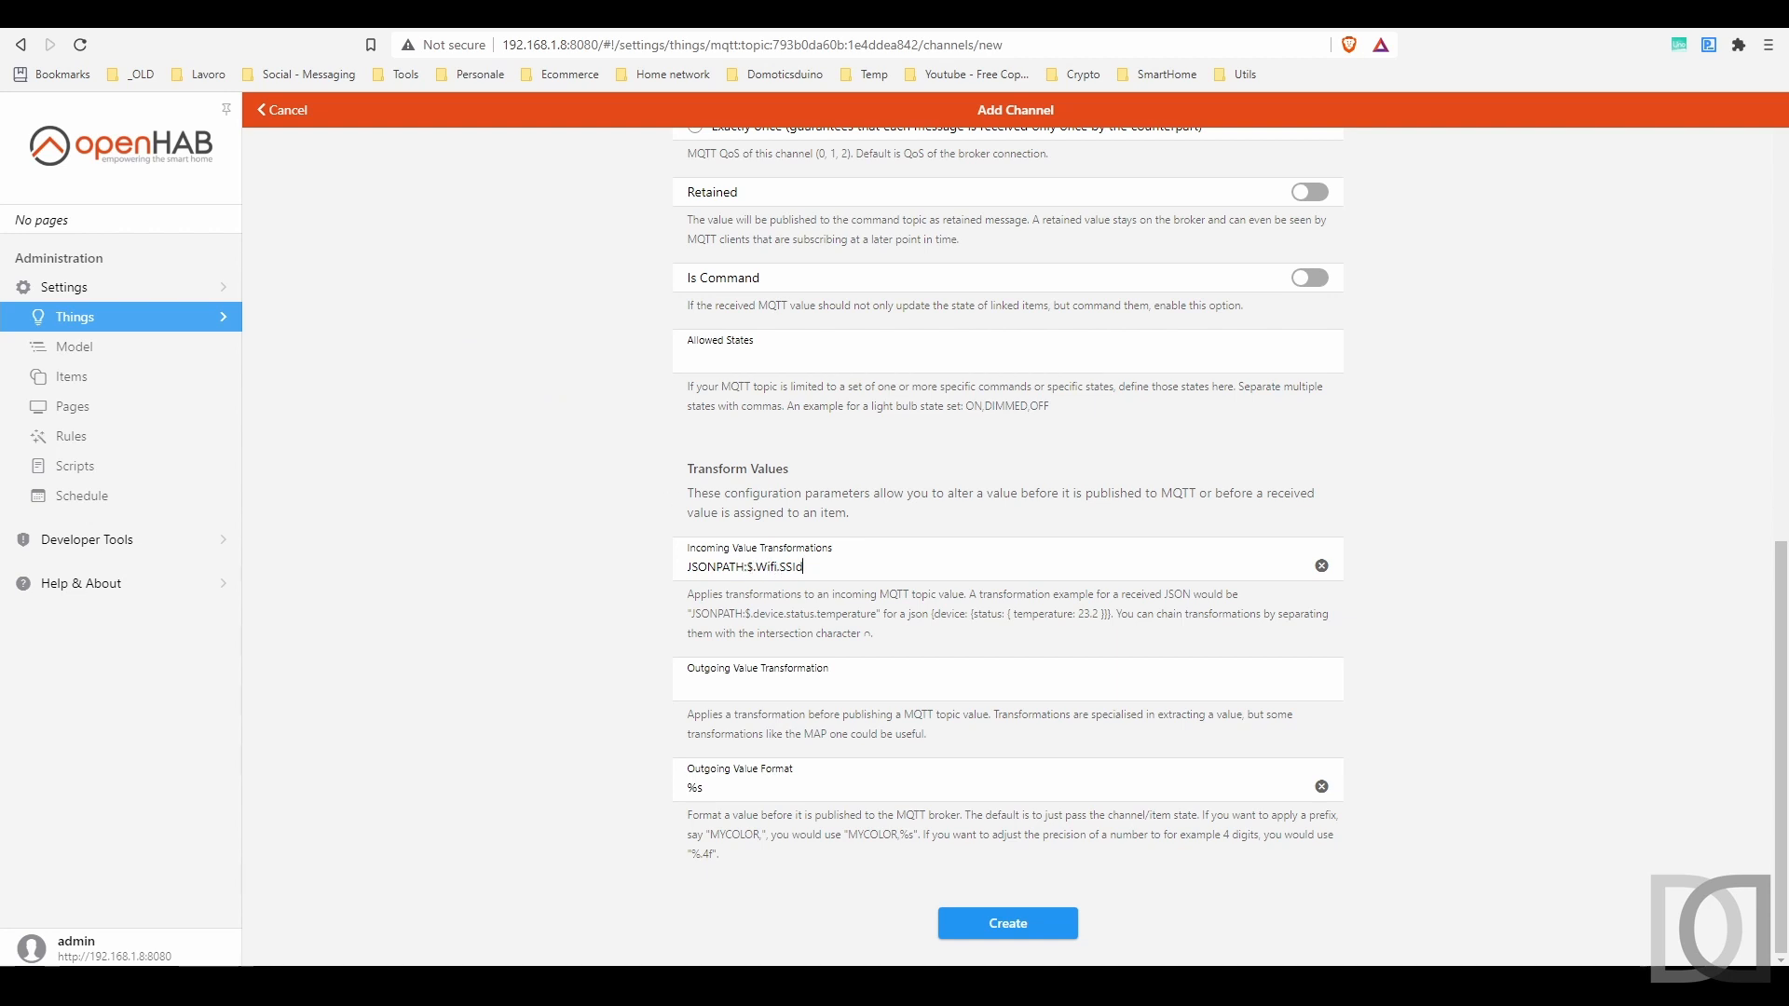
{"action": "left_click", "coordinate": [1005, 924]}
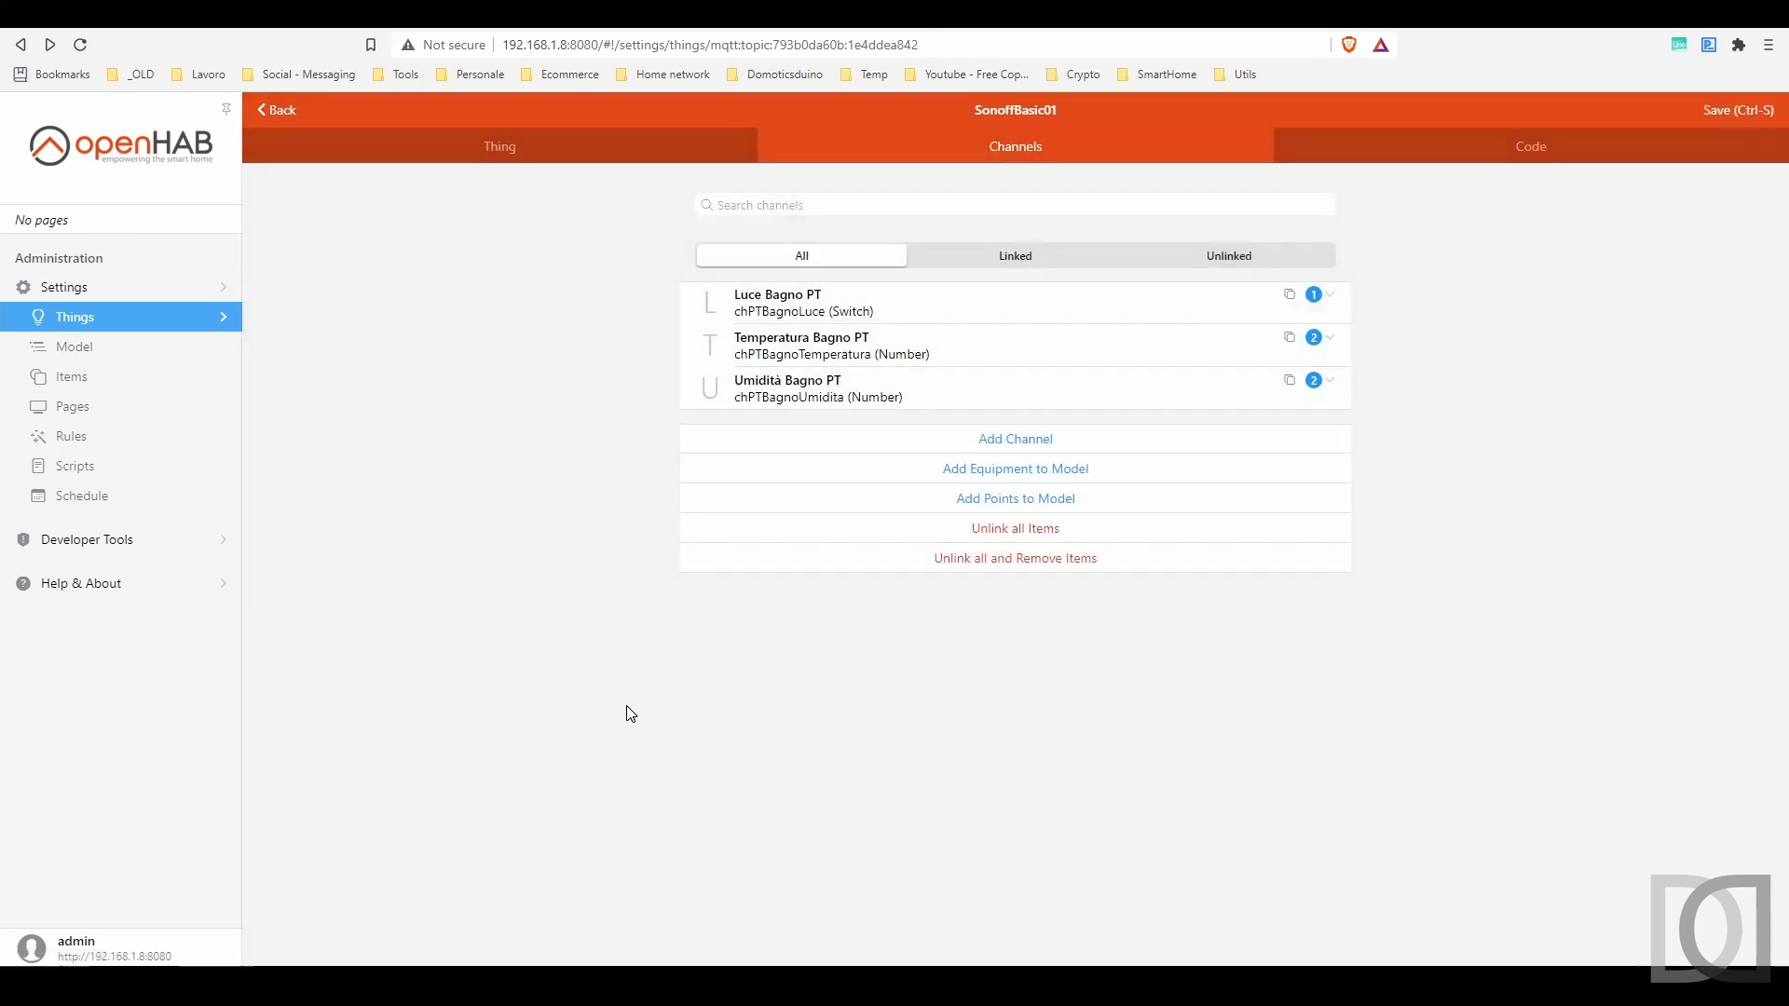
Step: Start another channel with identifier chSonoffBasic01WifiSignal, label SonoffBasic01WifiSignal and channel type Number Value
{"action": "left_click", "coordinate": [1015, 431]}
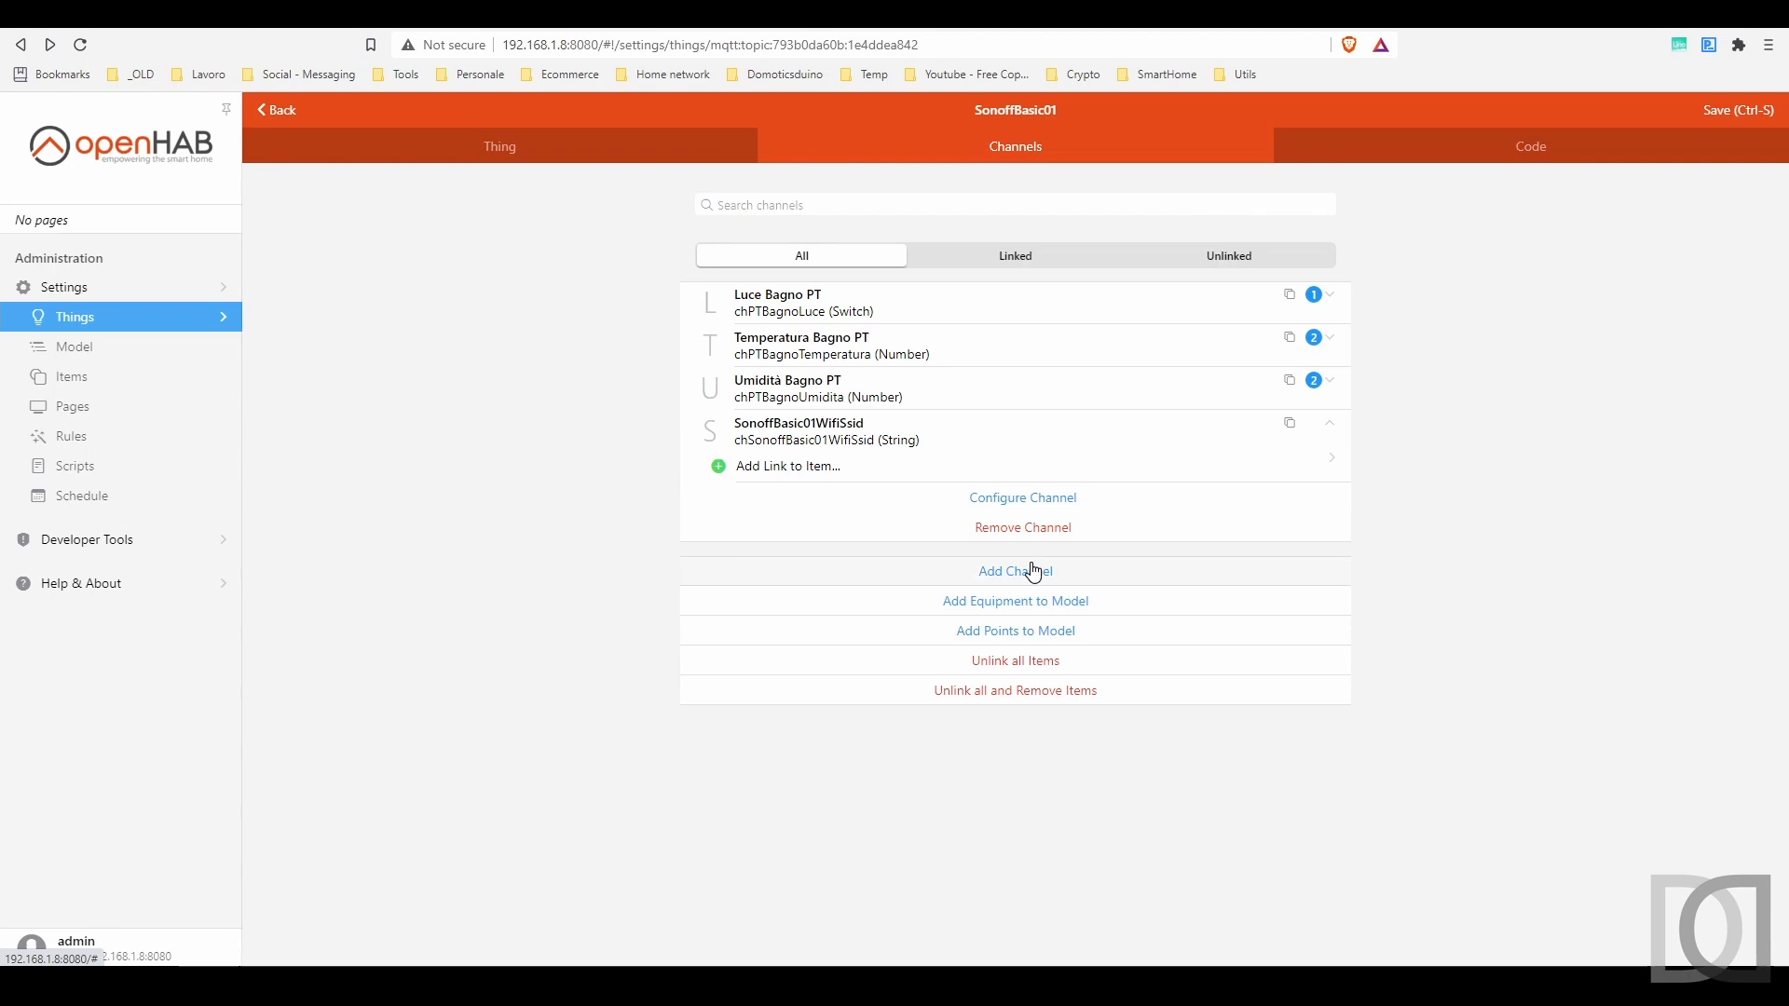
{"action": "left_click", "coordinate": [1035, 571]}
{"action": "type", "text": "chSonoff"}
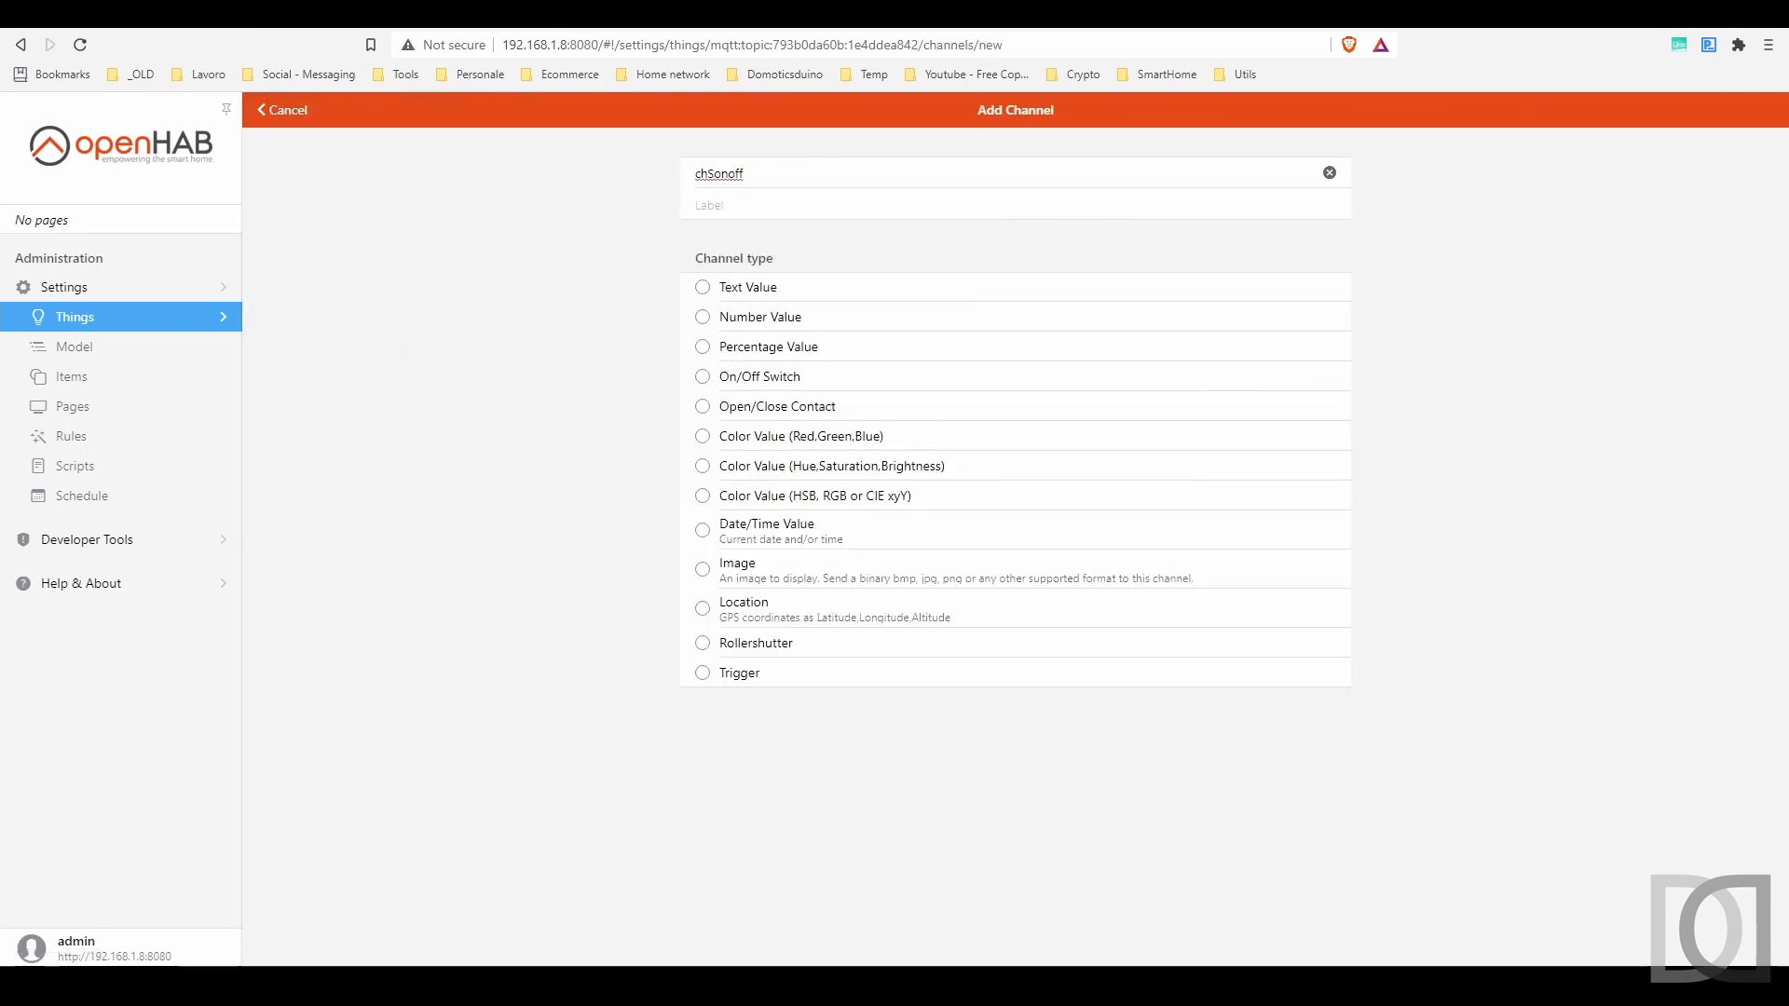
{"action": "type", "text": "Basic01WifiSi"}
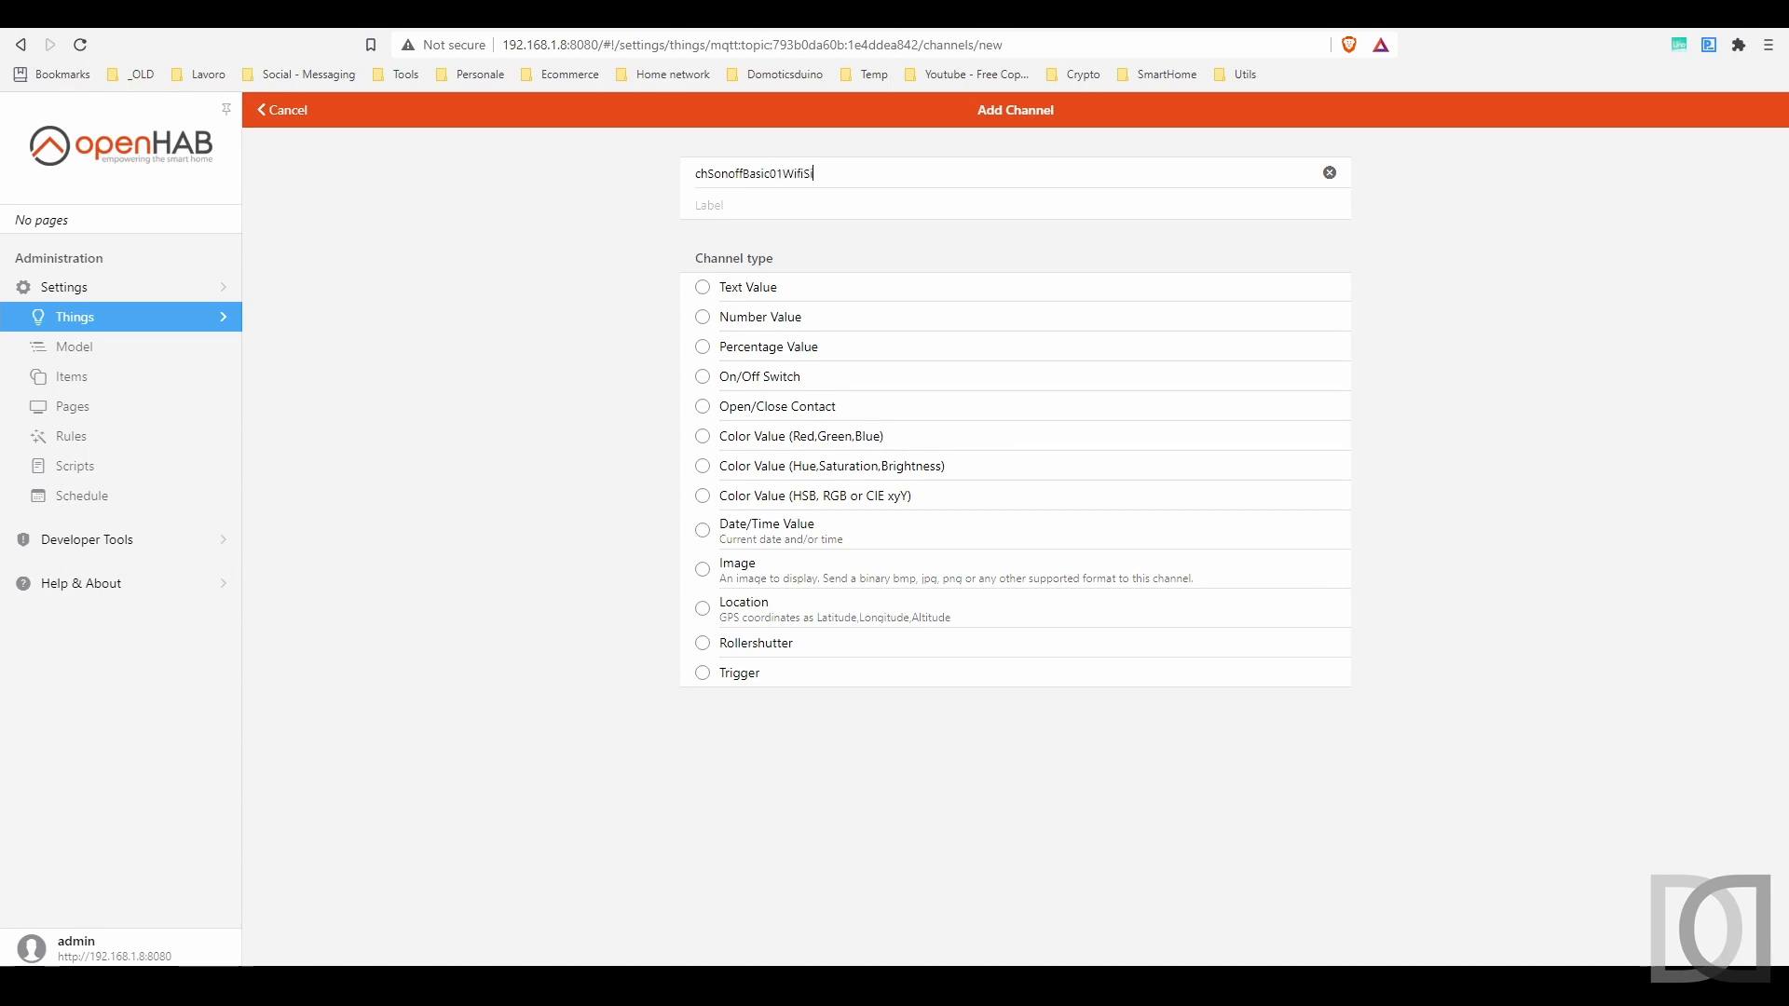
{"action": "type", "text": "SonoffBasic01WifiSignal"}
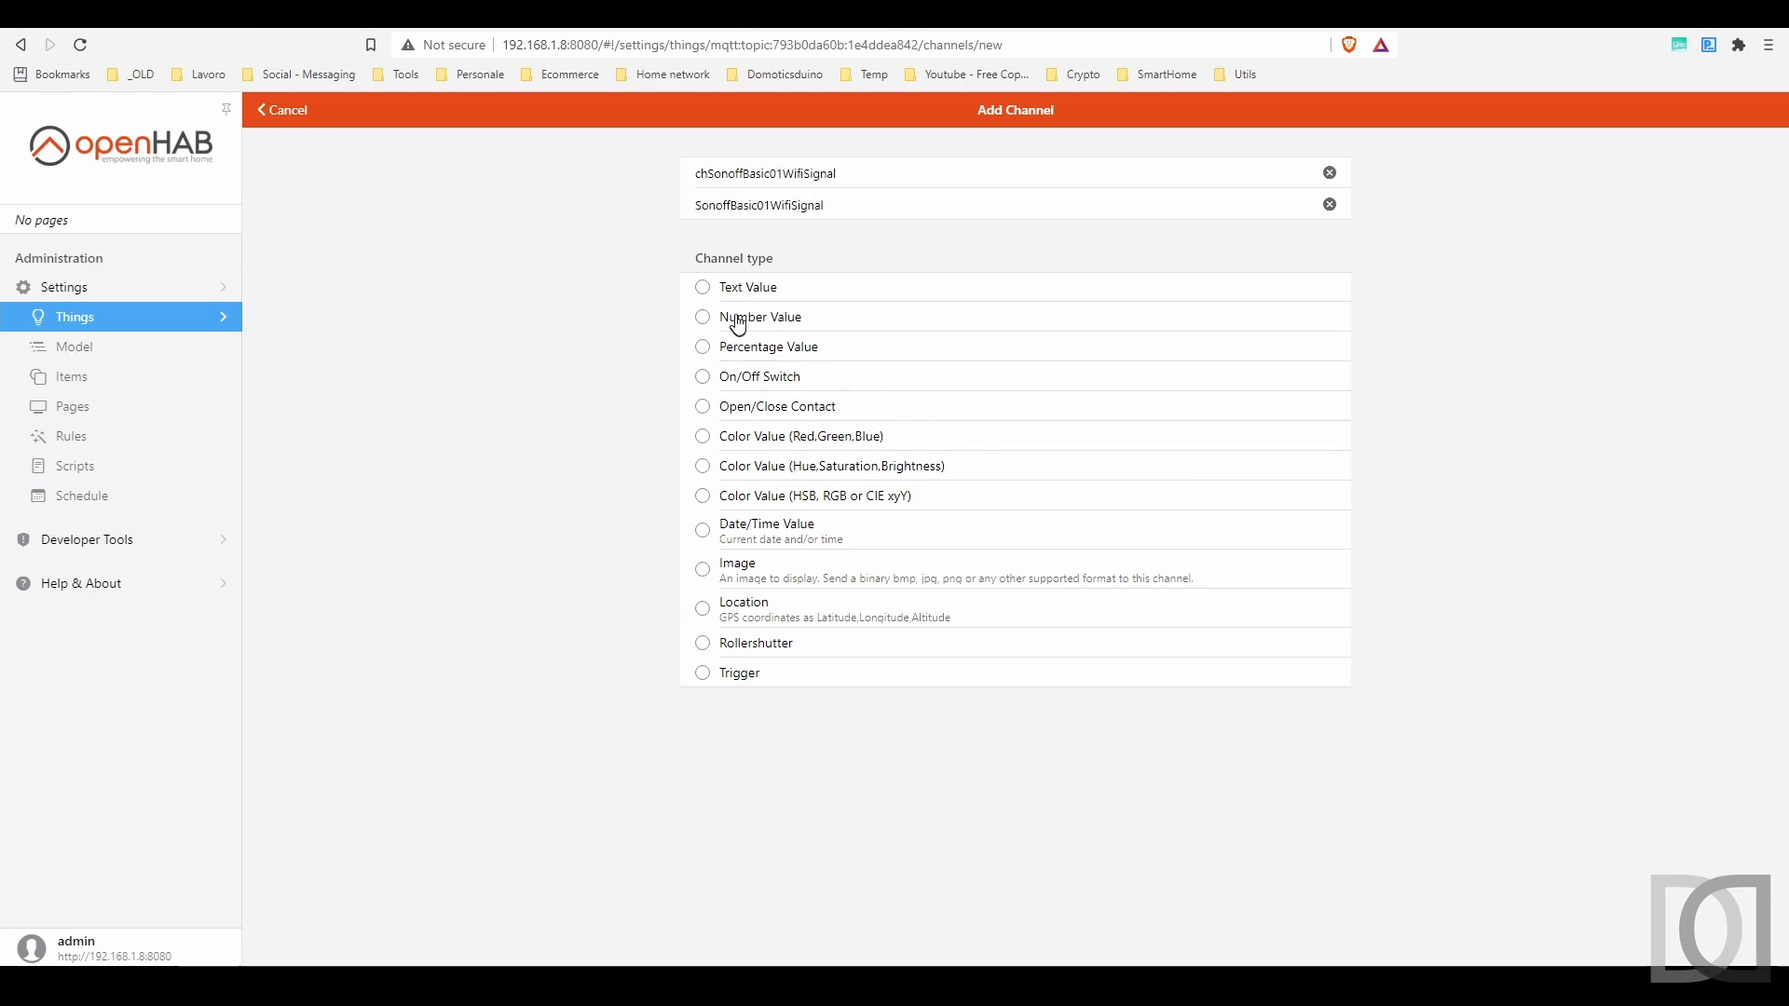
{"action": "left_click", "coordinate": [743, 319]}
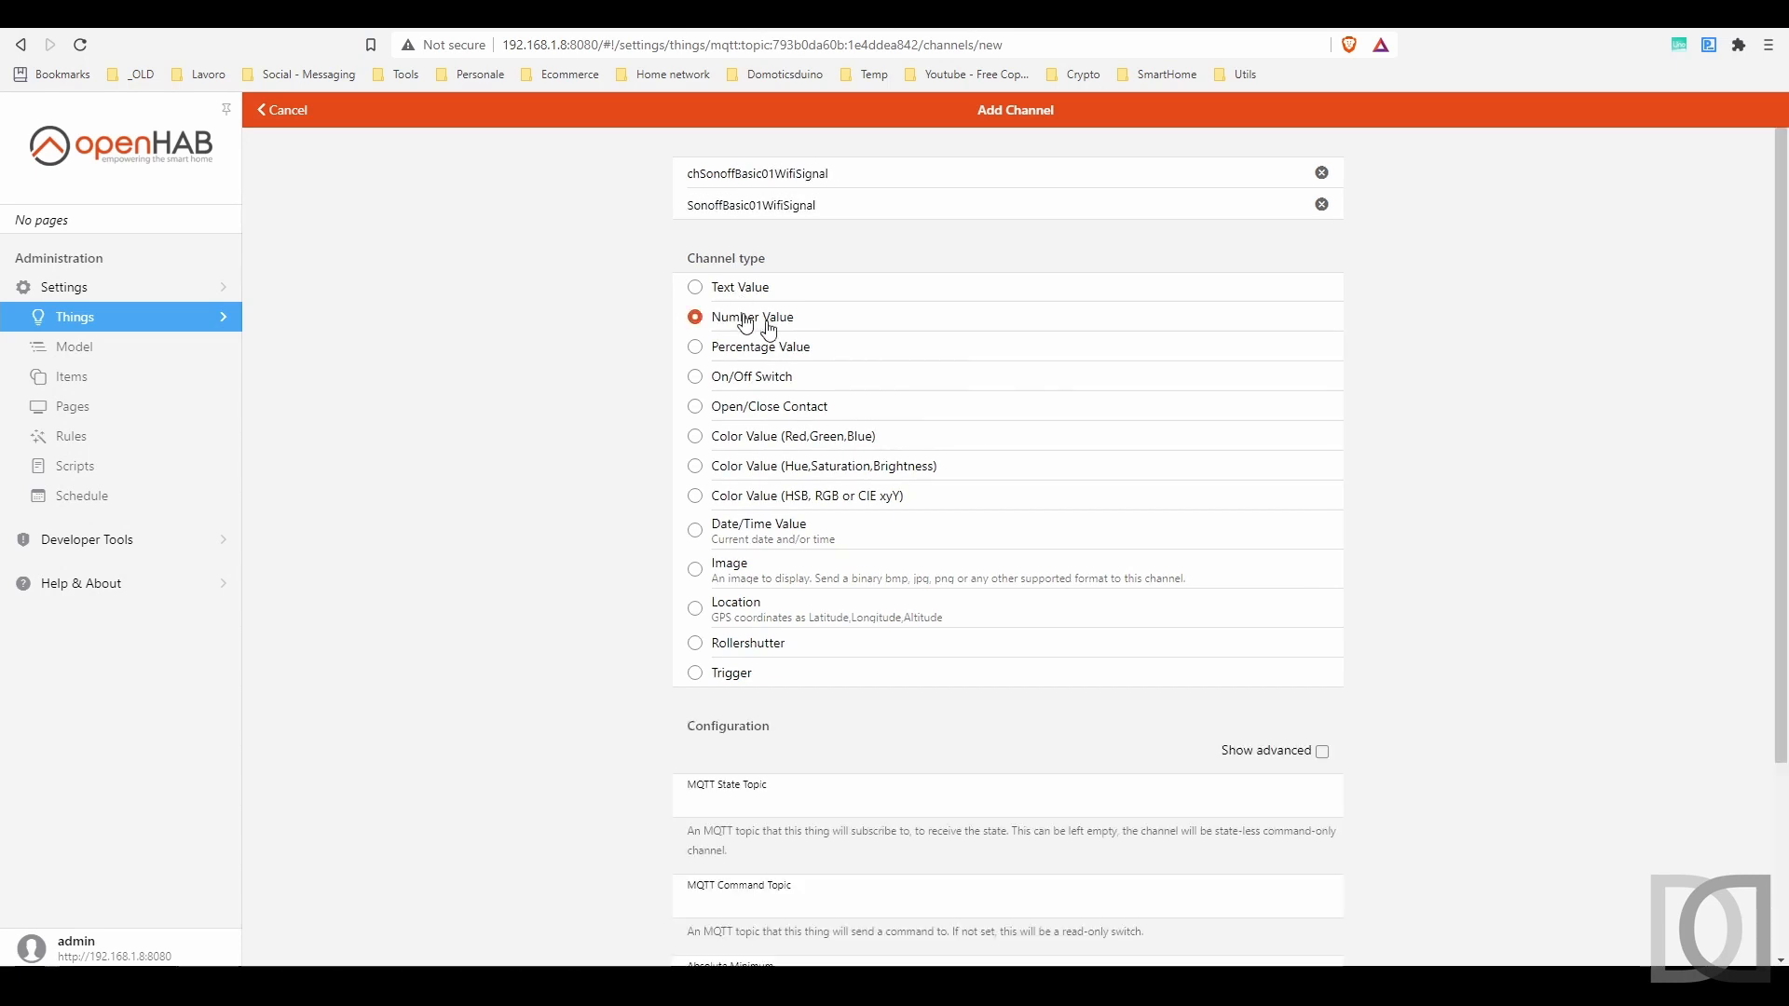
Step: Set the signal channel's MQTT state topic to smarthome/light_env/sonoffbasic01/tele/STATE and its advanced QoS option to At least once
{"action": "scroll", "coordinate": [1361, 465], "scroll_direction": "down", "scroll_amount": 2}
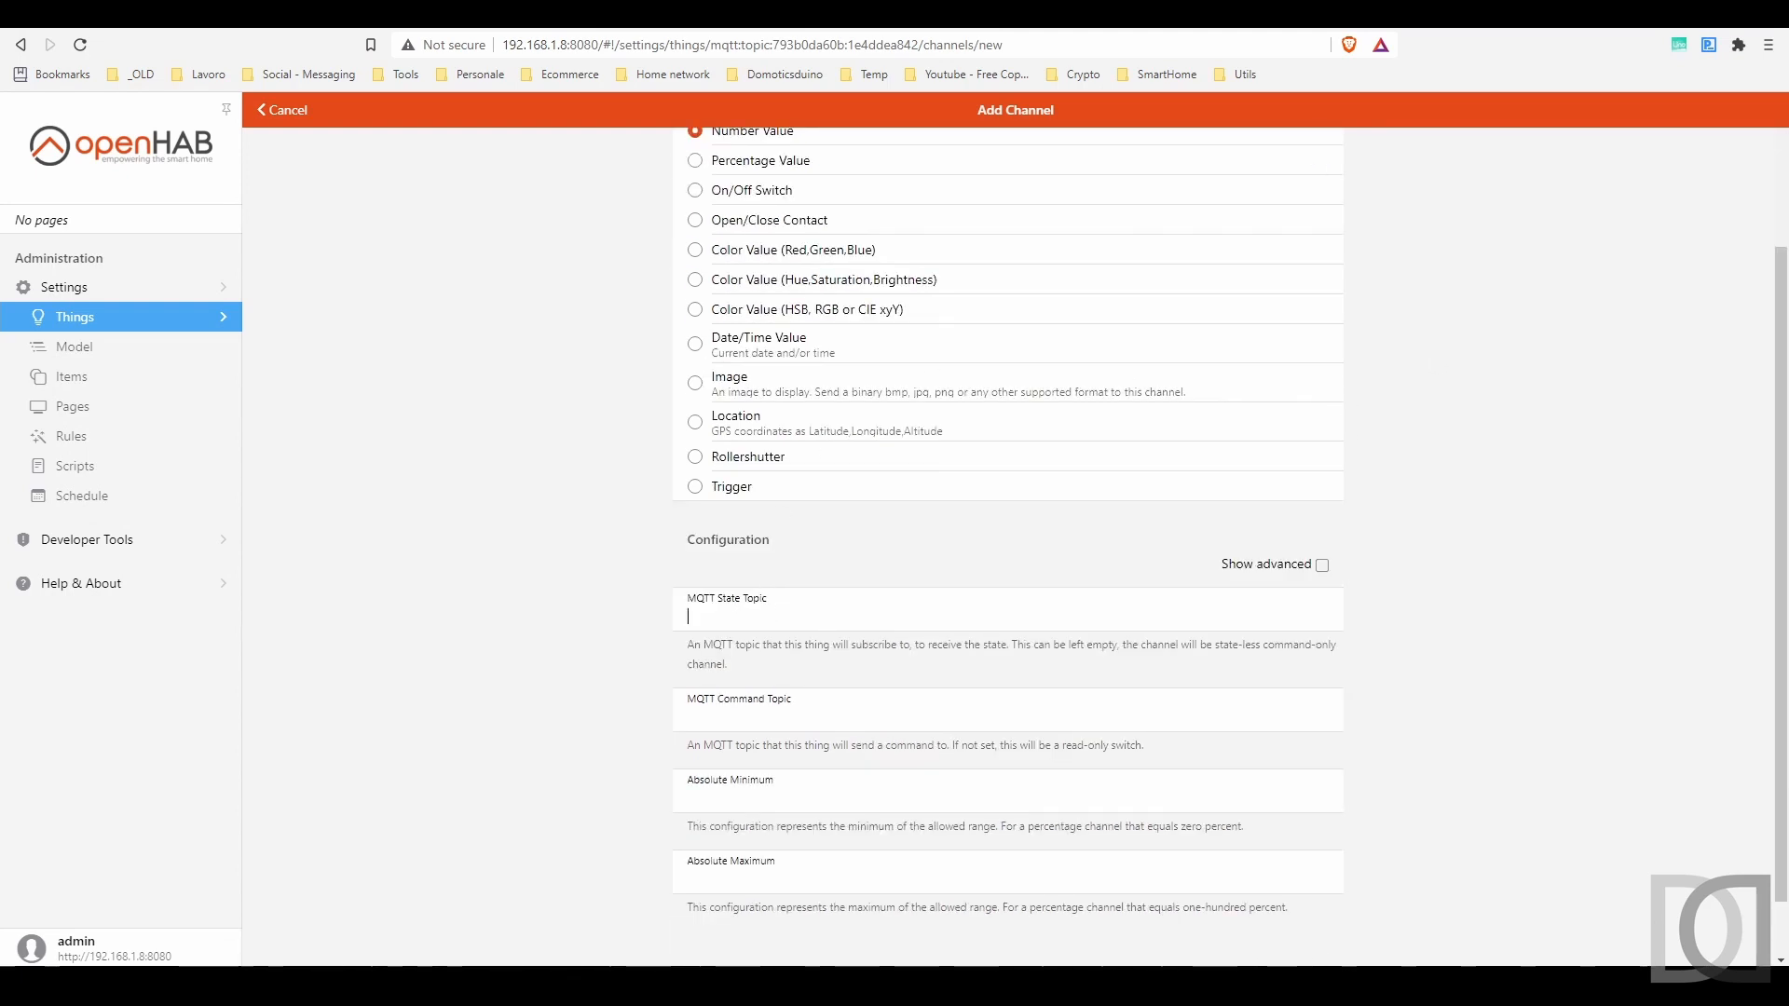
{"action": "left_click", "coordinate": [688, 616]}
{"action": "type", "text": "smarthome/light_env/sonoffbasic01/tele/STATE"}
{"action": "scroll", "coordinate": [768, 622], "scroll_direction": "down", "scroll_amount": 1}
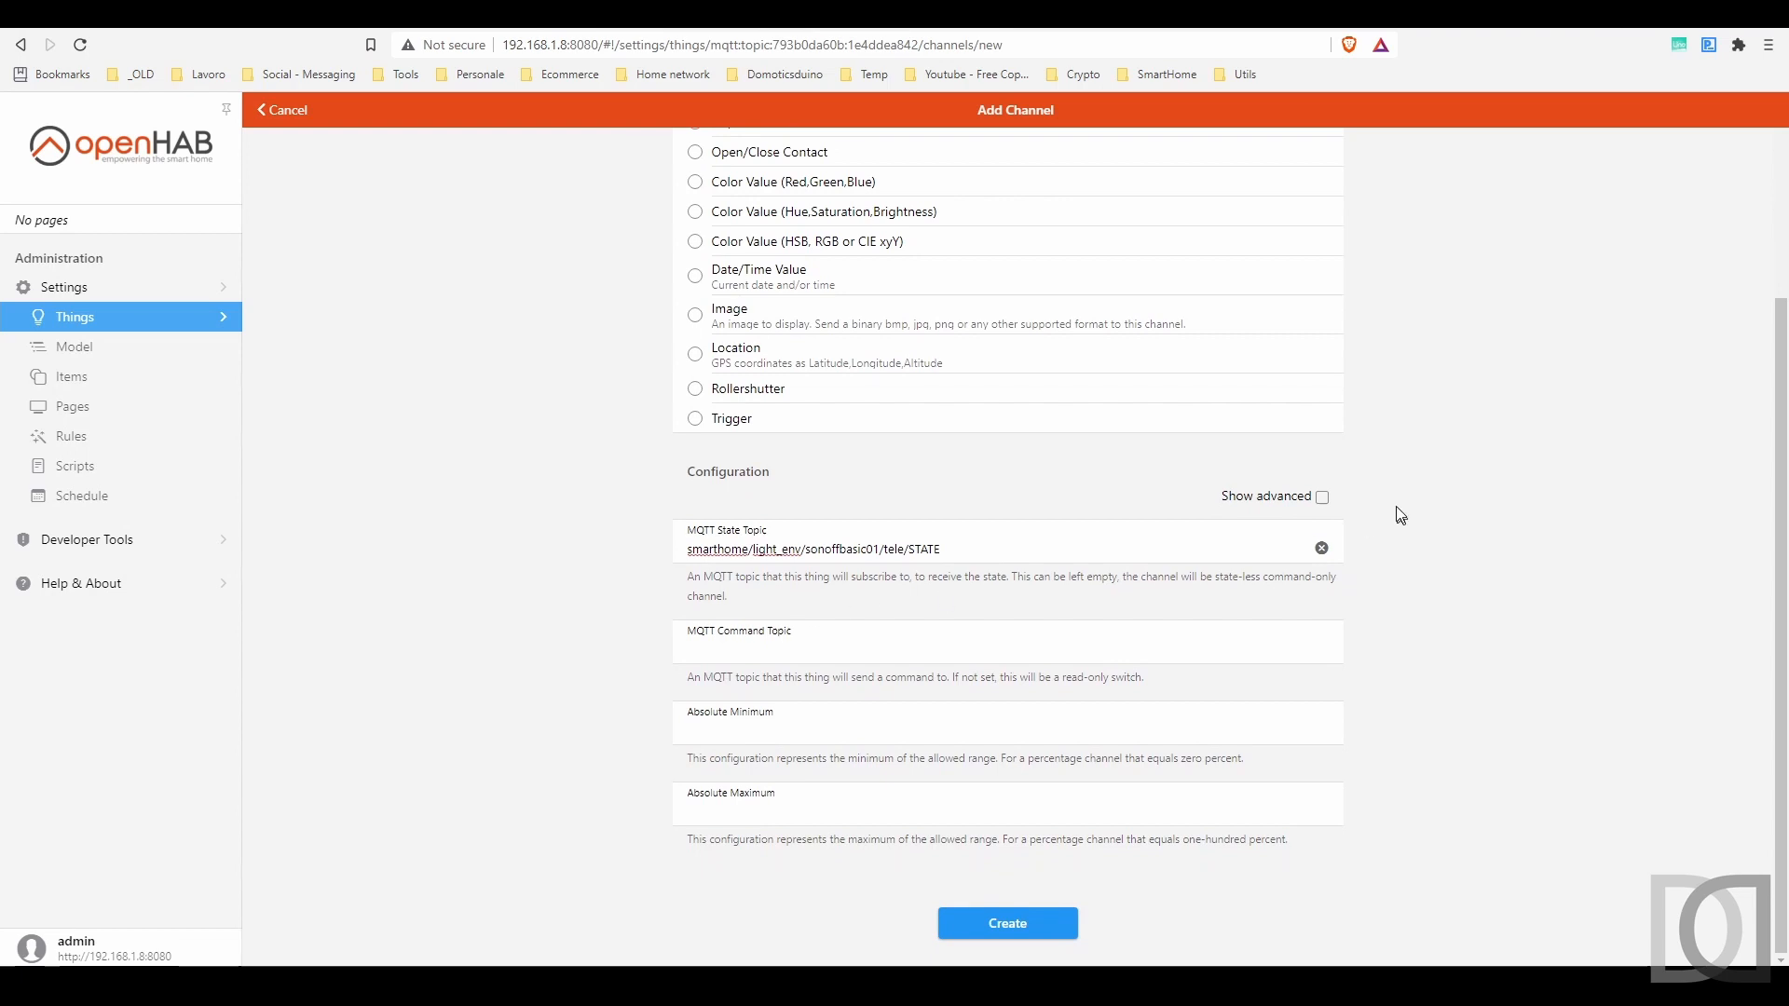
{"action": "left_click", "coordinate": [1322, 497]}
{"action": "scroll", "coordinate": [942, 572], "scroll_direction": "down", "scroll_amount": 3}
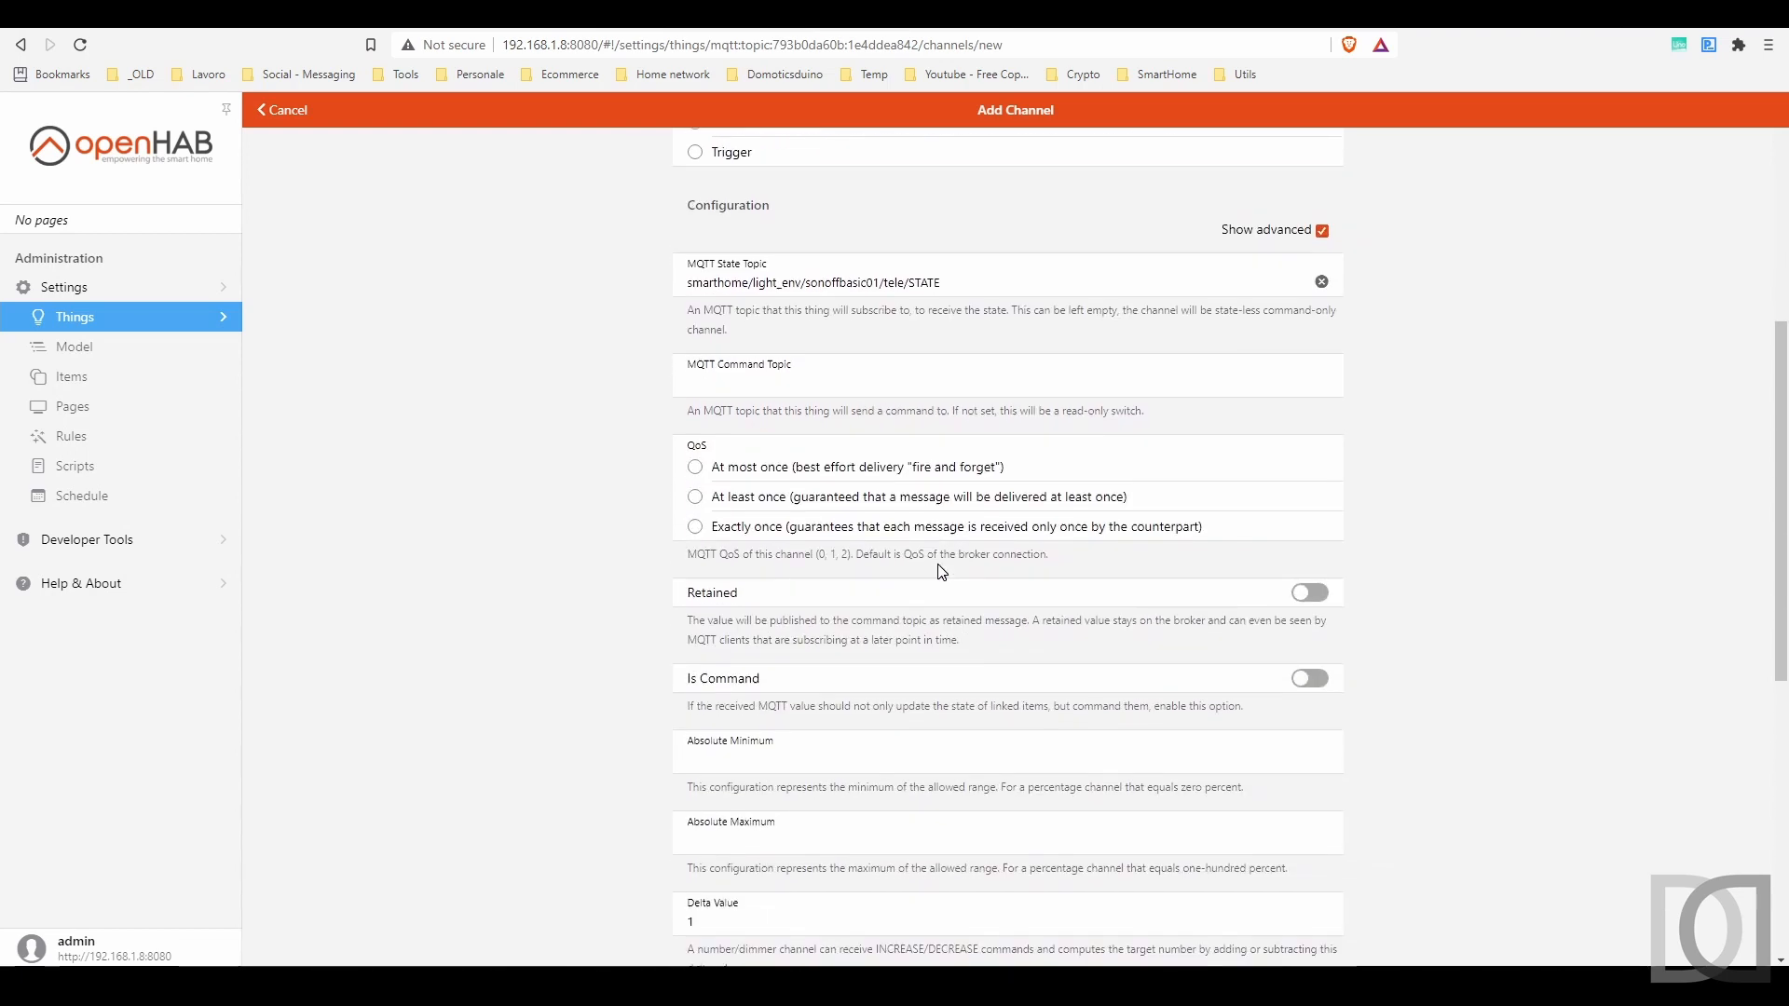
{"action": "left_click", "coordinate": [757, 485]}
Step: Set the signal channel's unit of measurement to ms
{"action": "scroll", "coordinate": [771, 524], "scroll_direction": "down", "scroll_amount": 3}
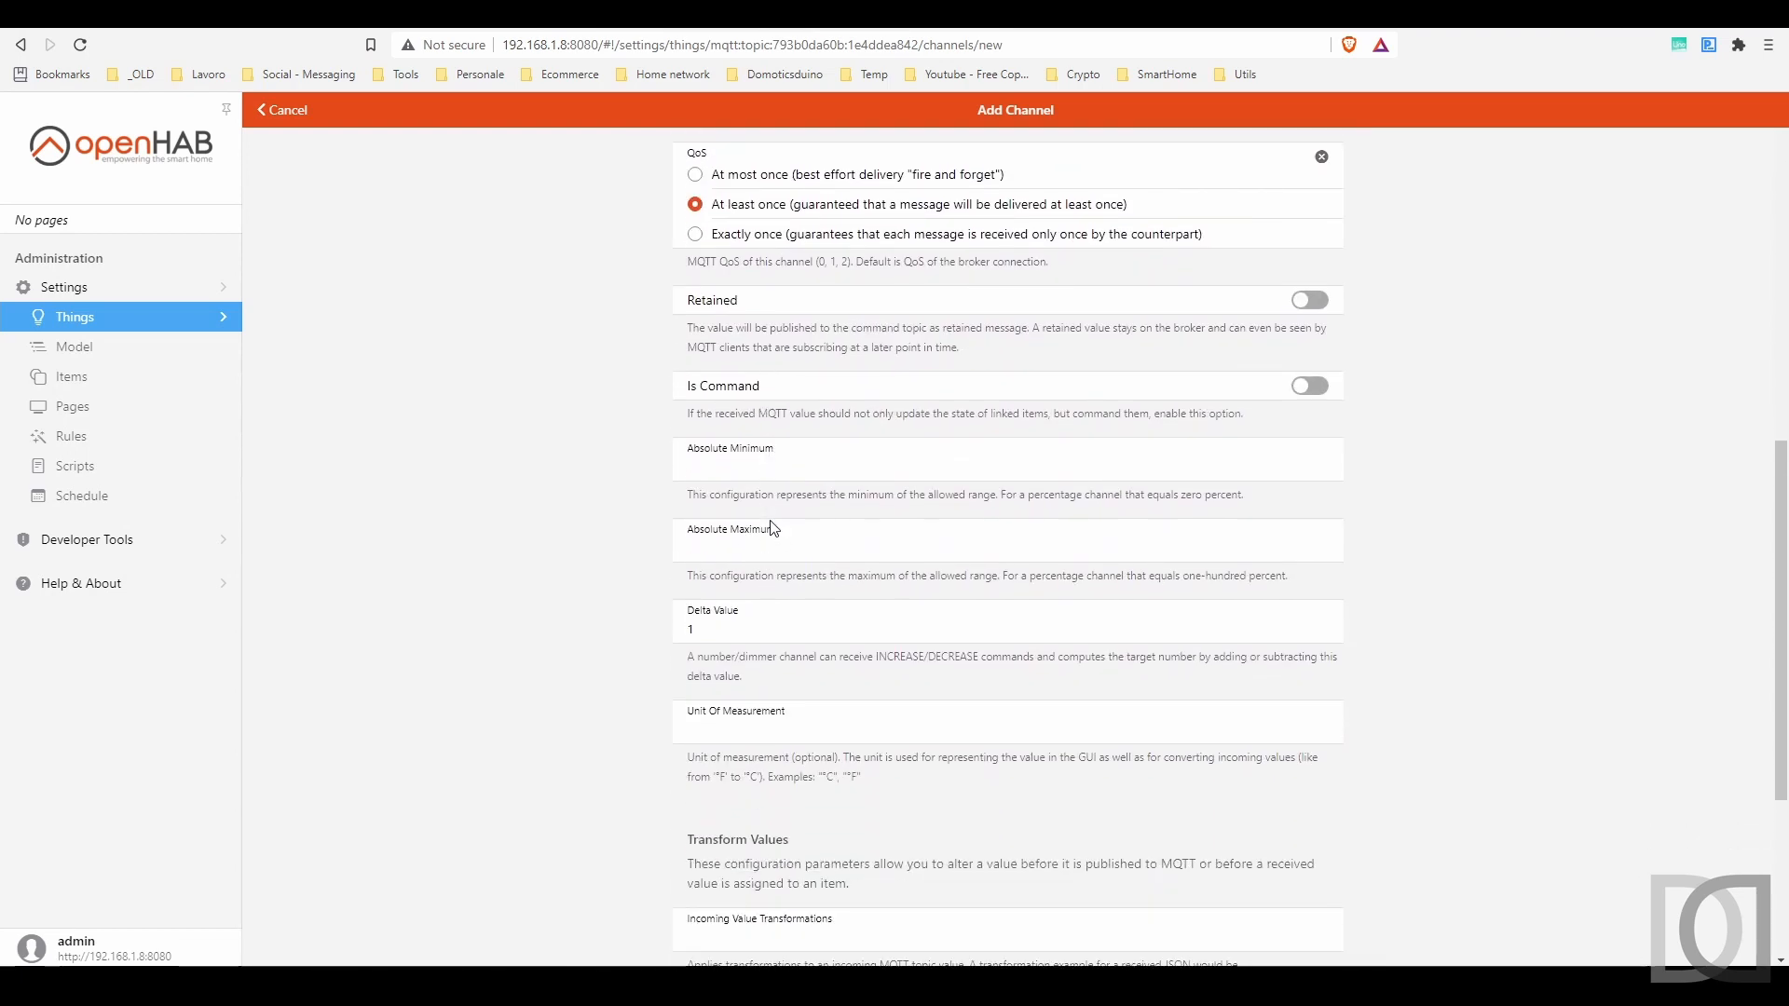
{"action": "scroll", "coordinate": [771, 529], "scroll_direction": "down", "scroll_amount": 3}
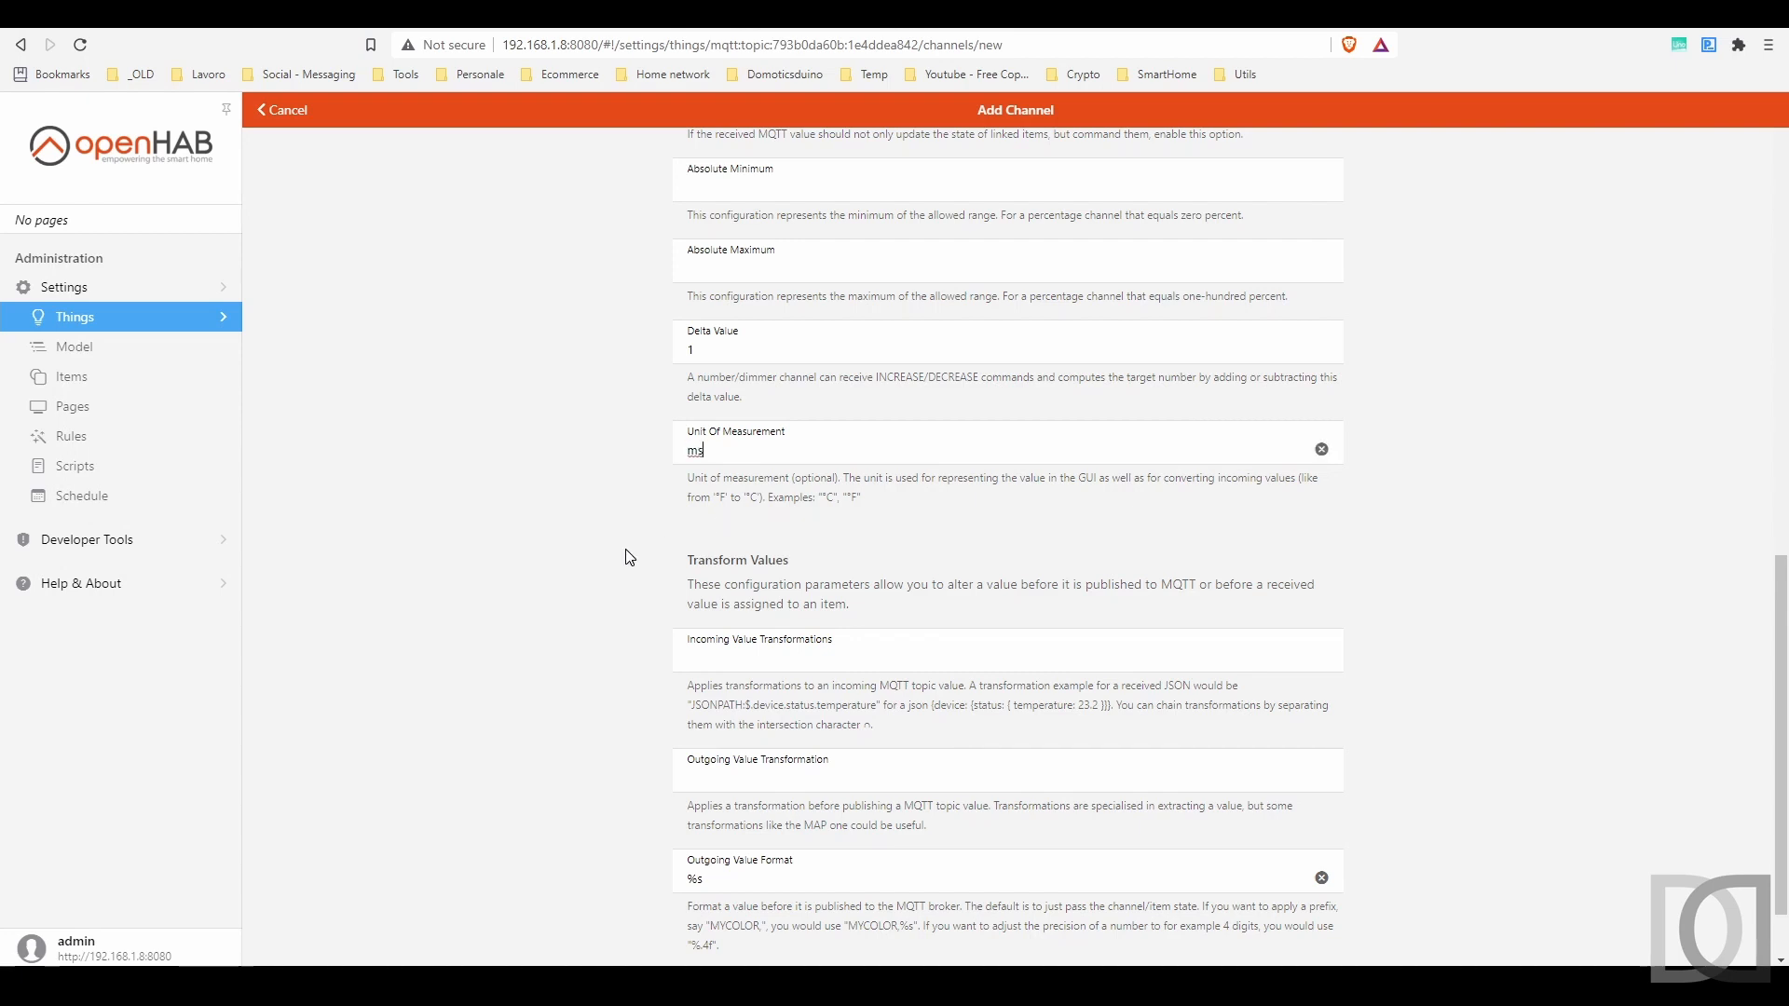
Step: Set the signal channel's incoming value transformation to JSONPATH:$.Wifi.RSSI and create the channel
{"action": "scroll", "coordinate": [630, 557], "scroll_direction": "down", "scroll_amount": 1}
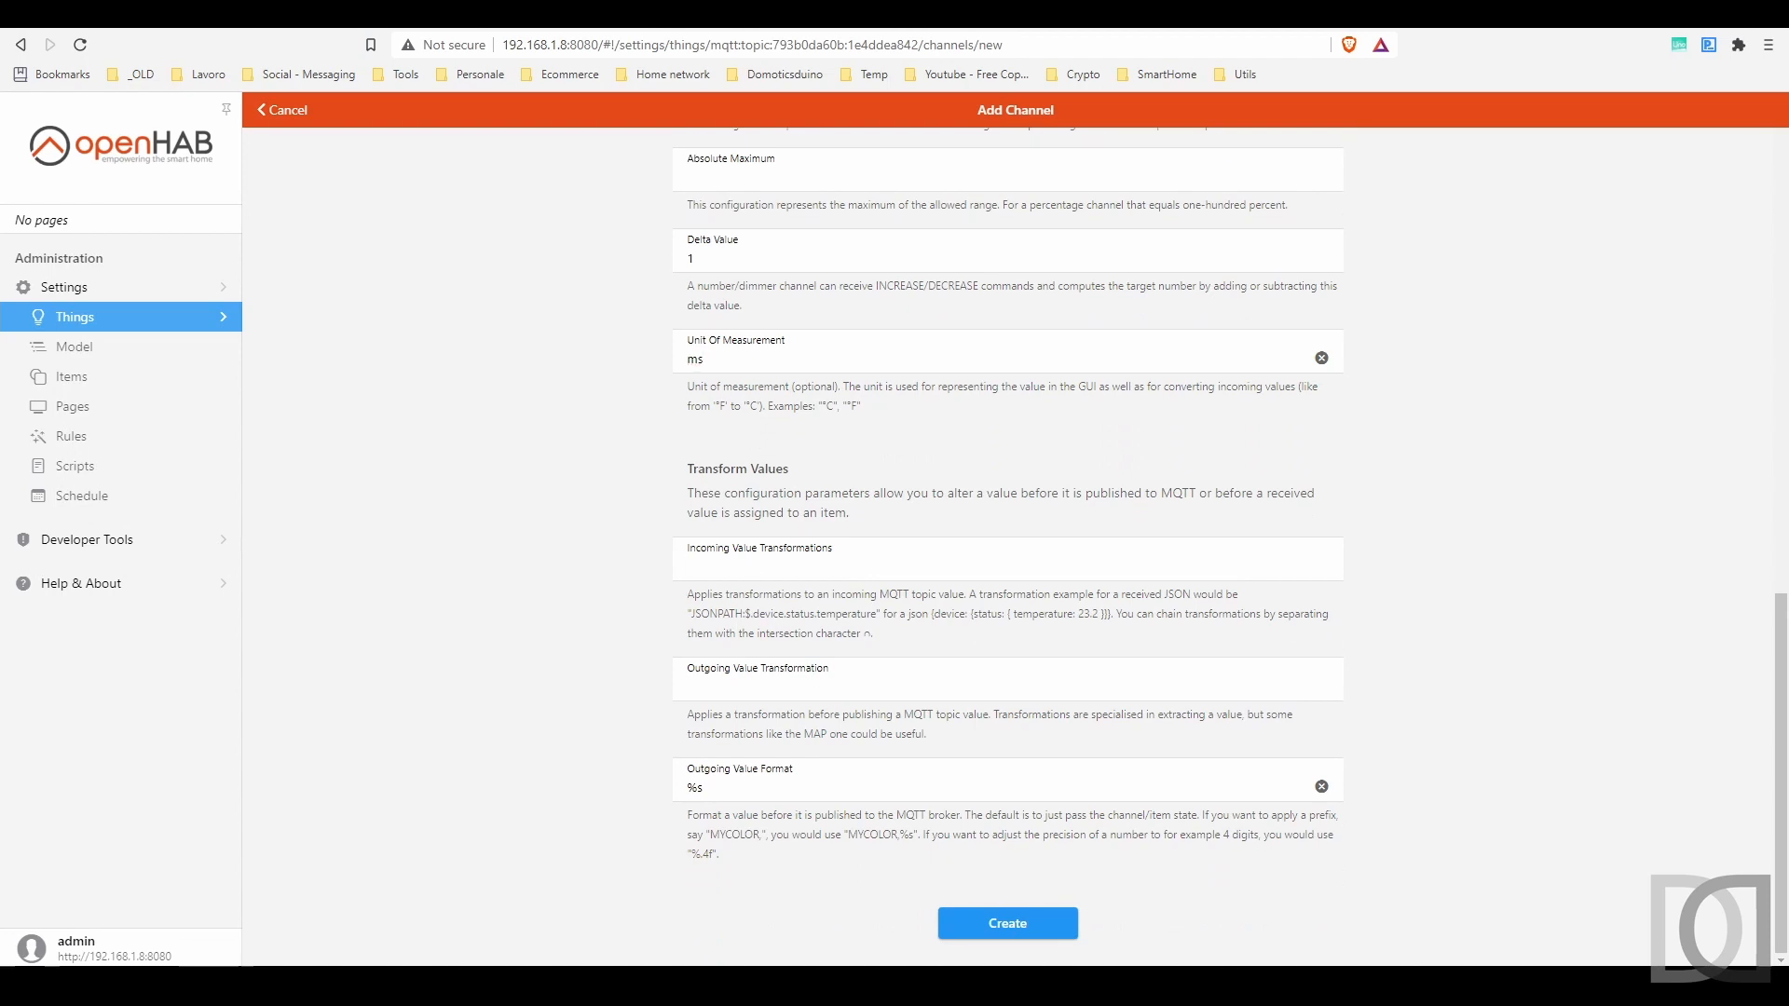
{"action": "type", "text": "SONPAT"}
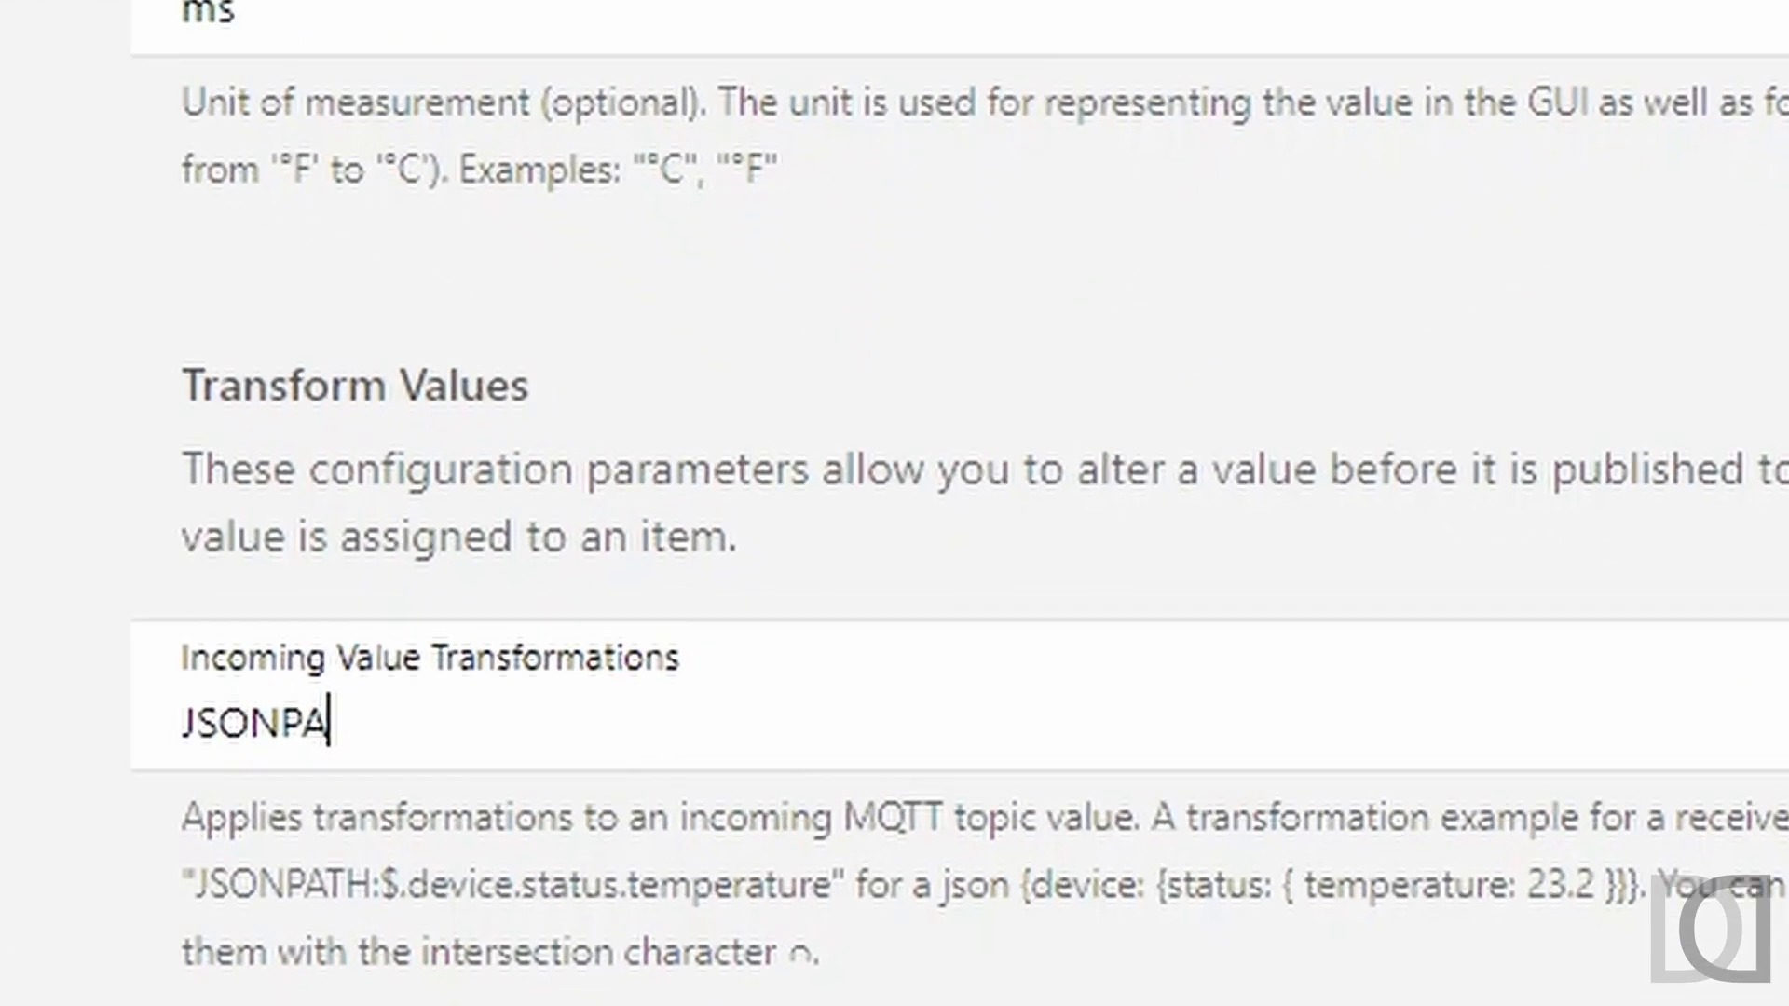
{"action": "type", "text": "H:"}
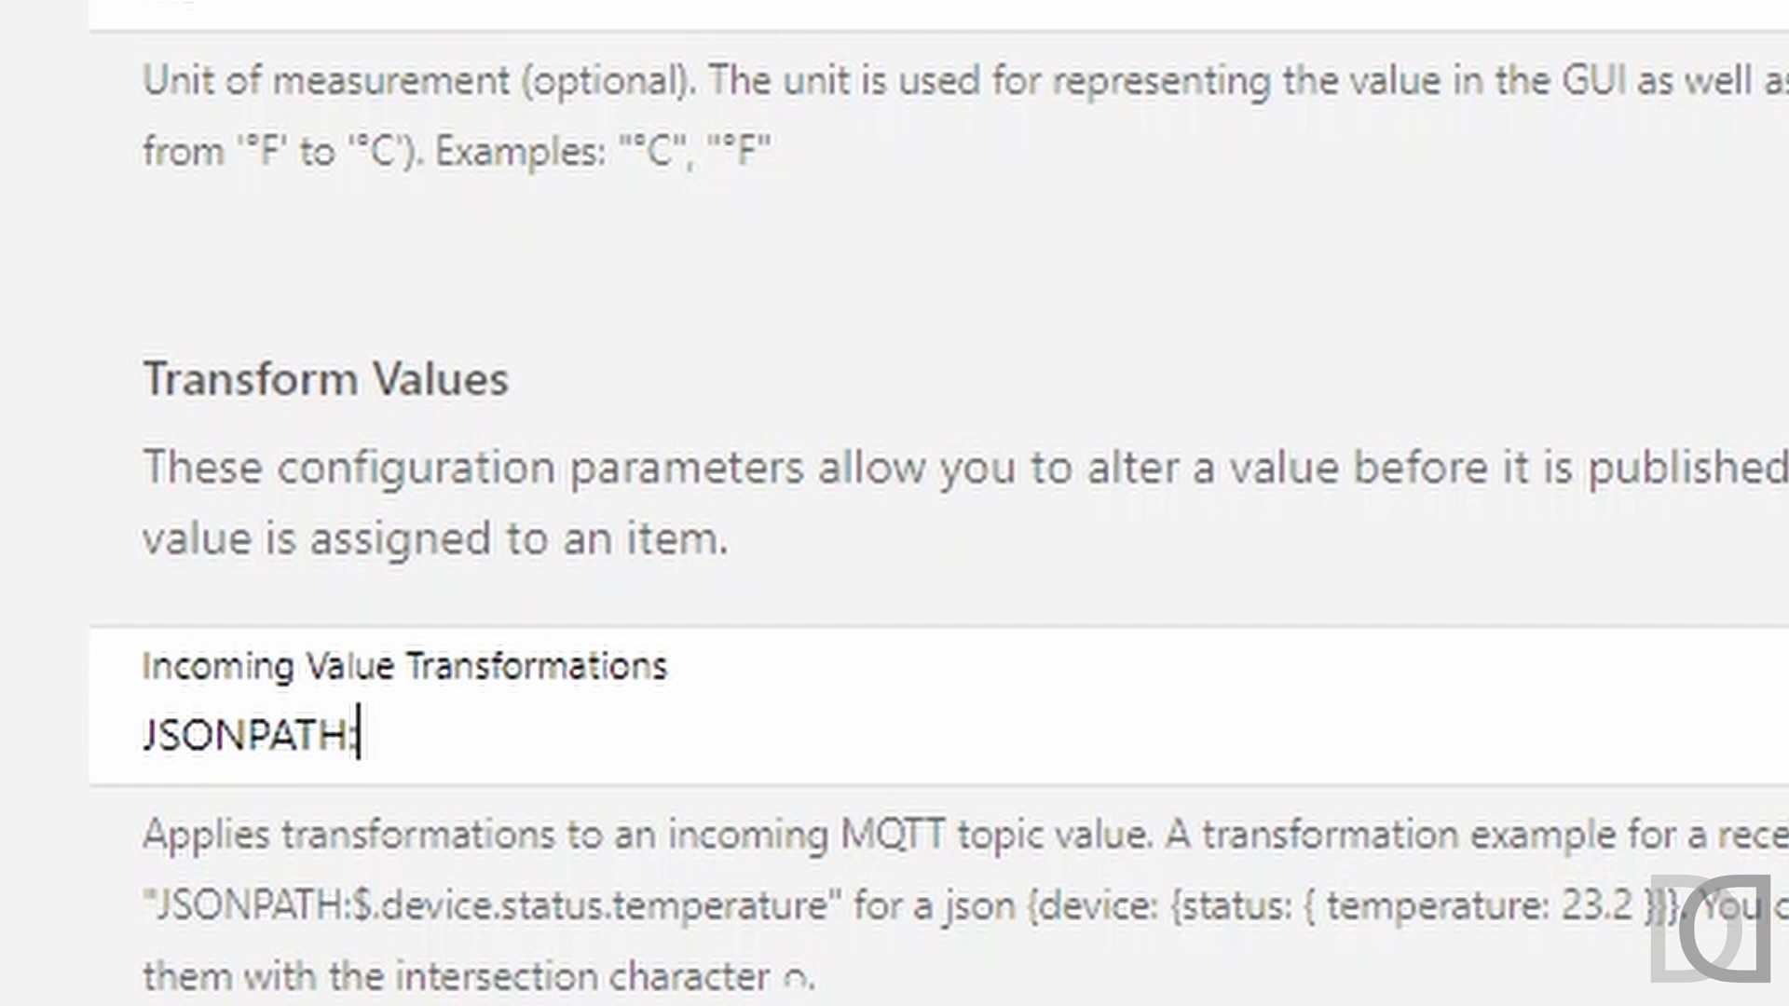
{"action": "type", "text": "$.Wifi."}
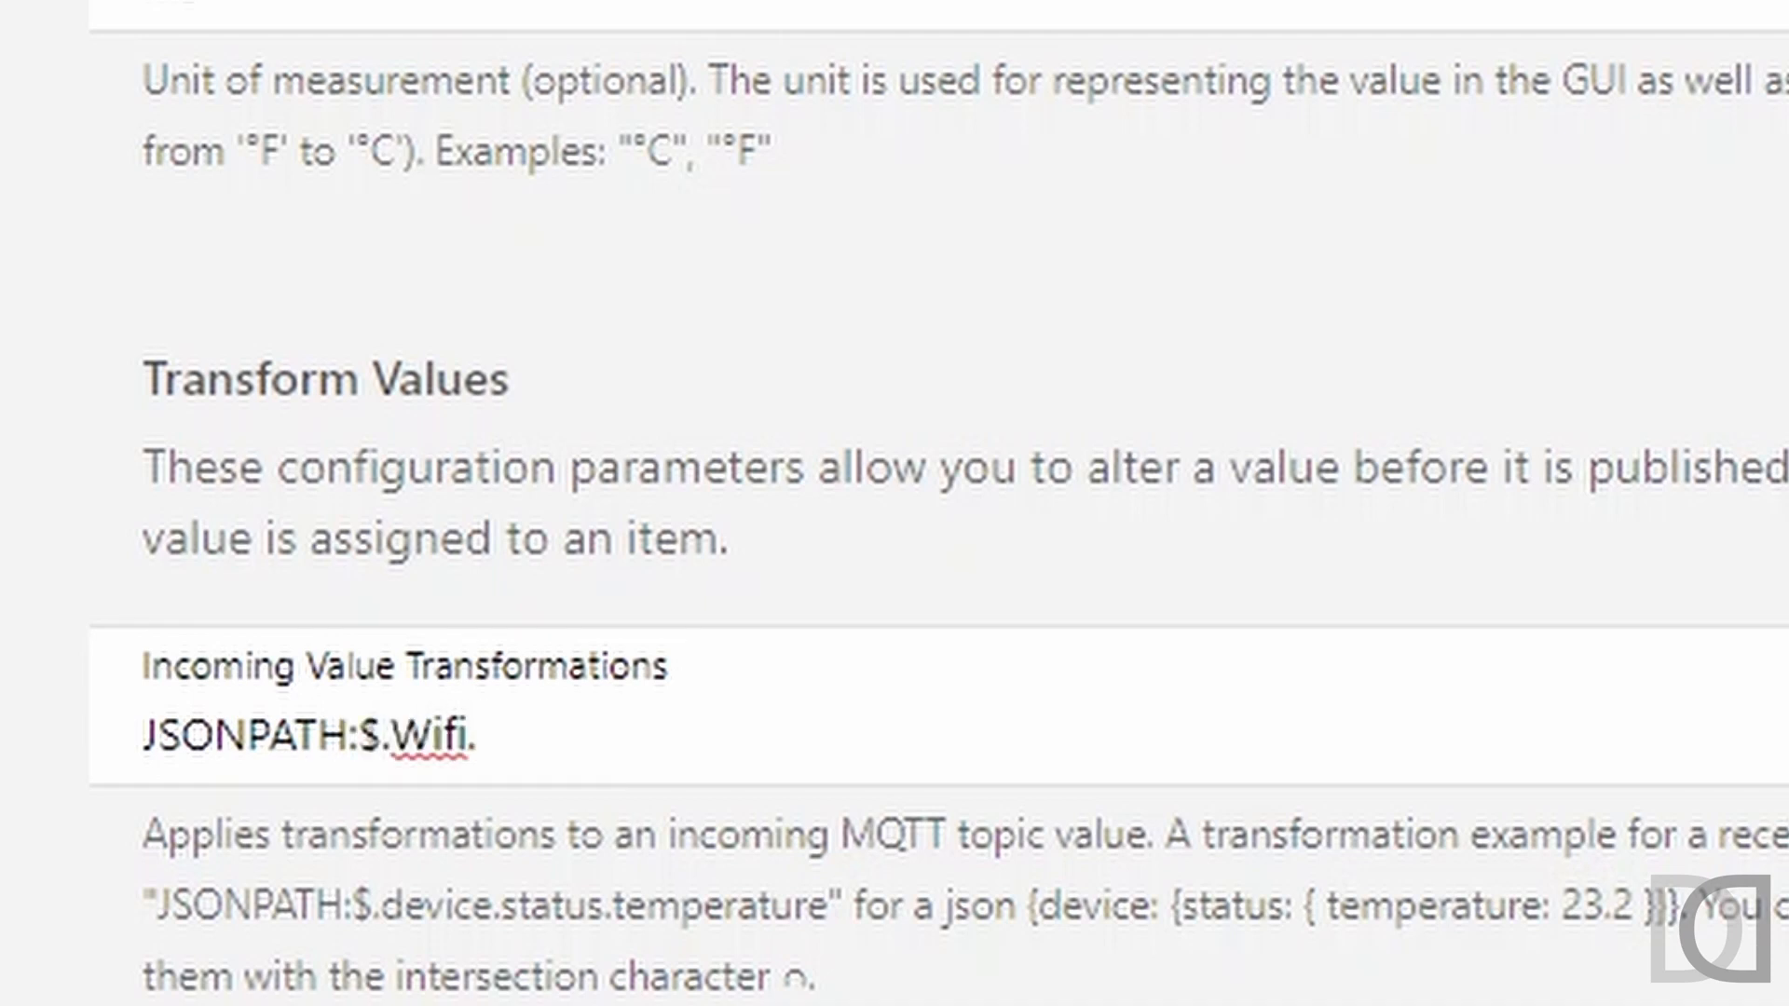
{"action": "type", "text": "RSSI"}
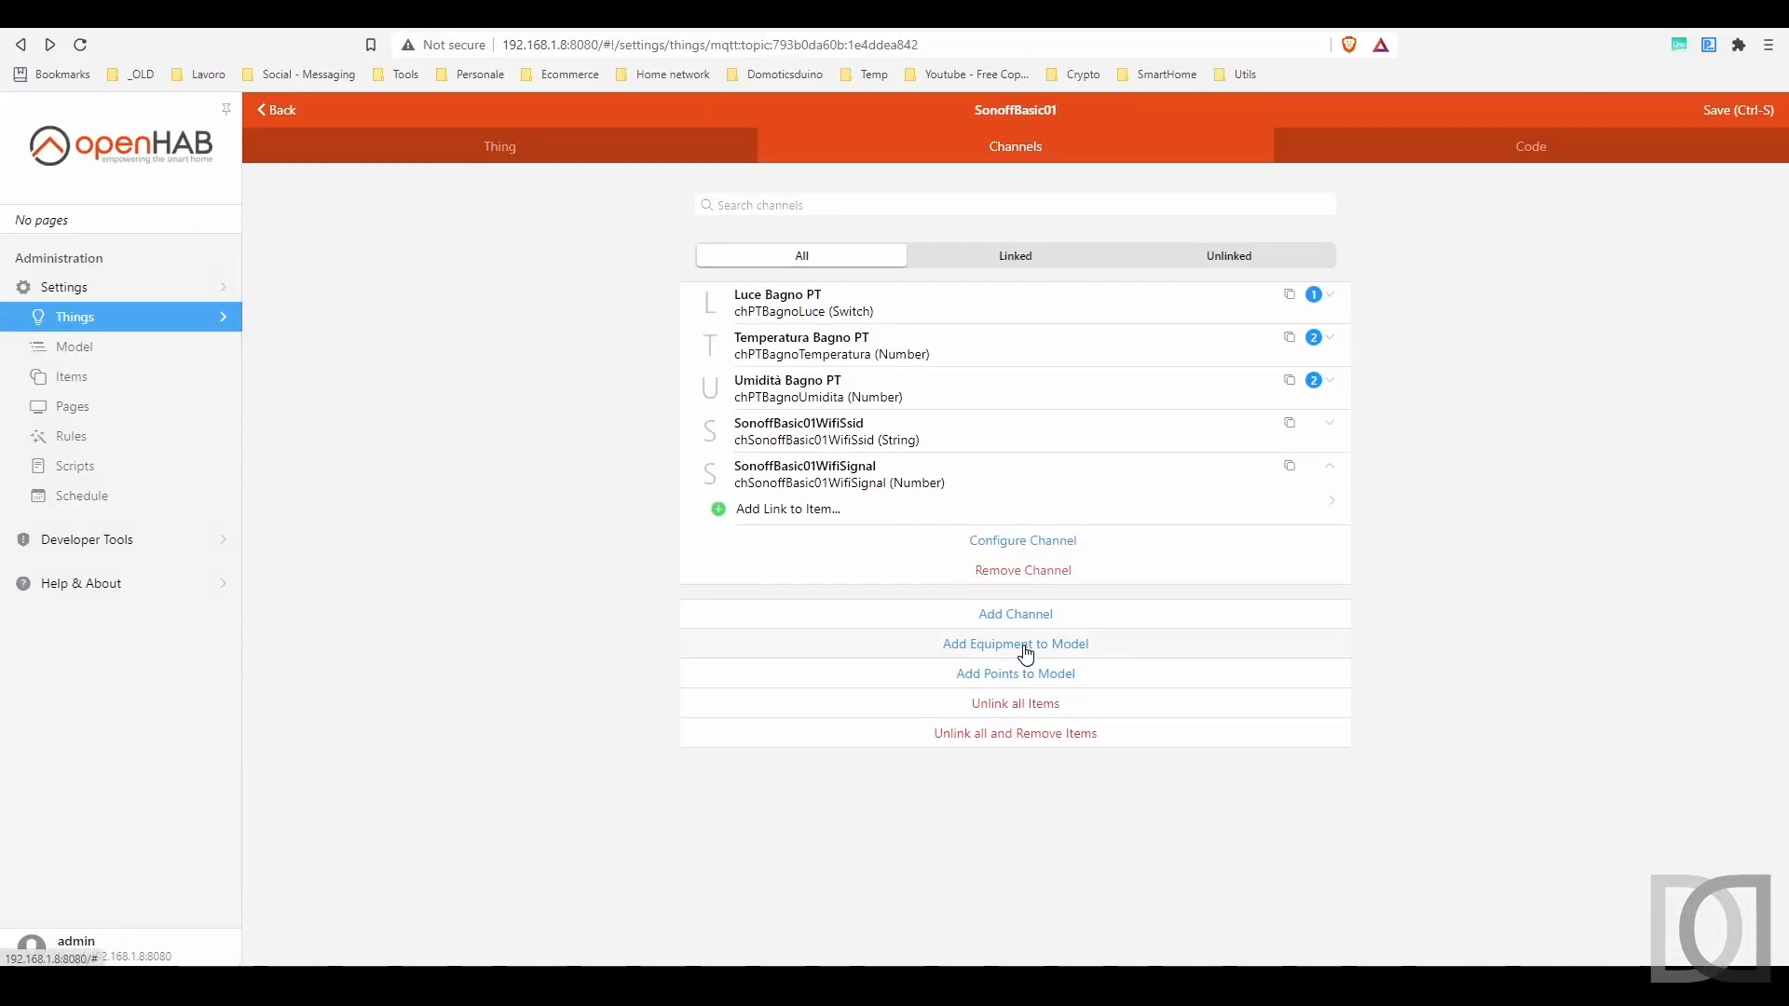
Step: Start adding the SonoffBasic01 thing to the model as equipment, with Bagno PT under Casa, Piano Terra as parent group
{"action": "left_click", "coordinate": [1025, 650]}
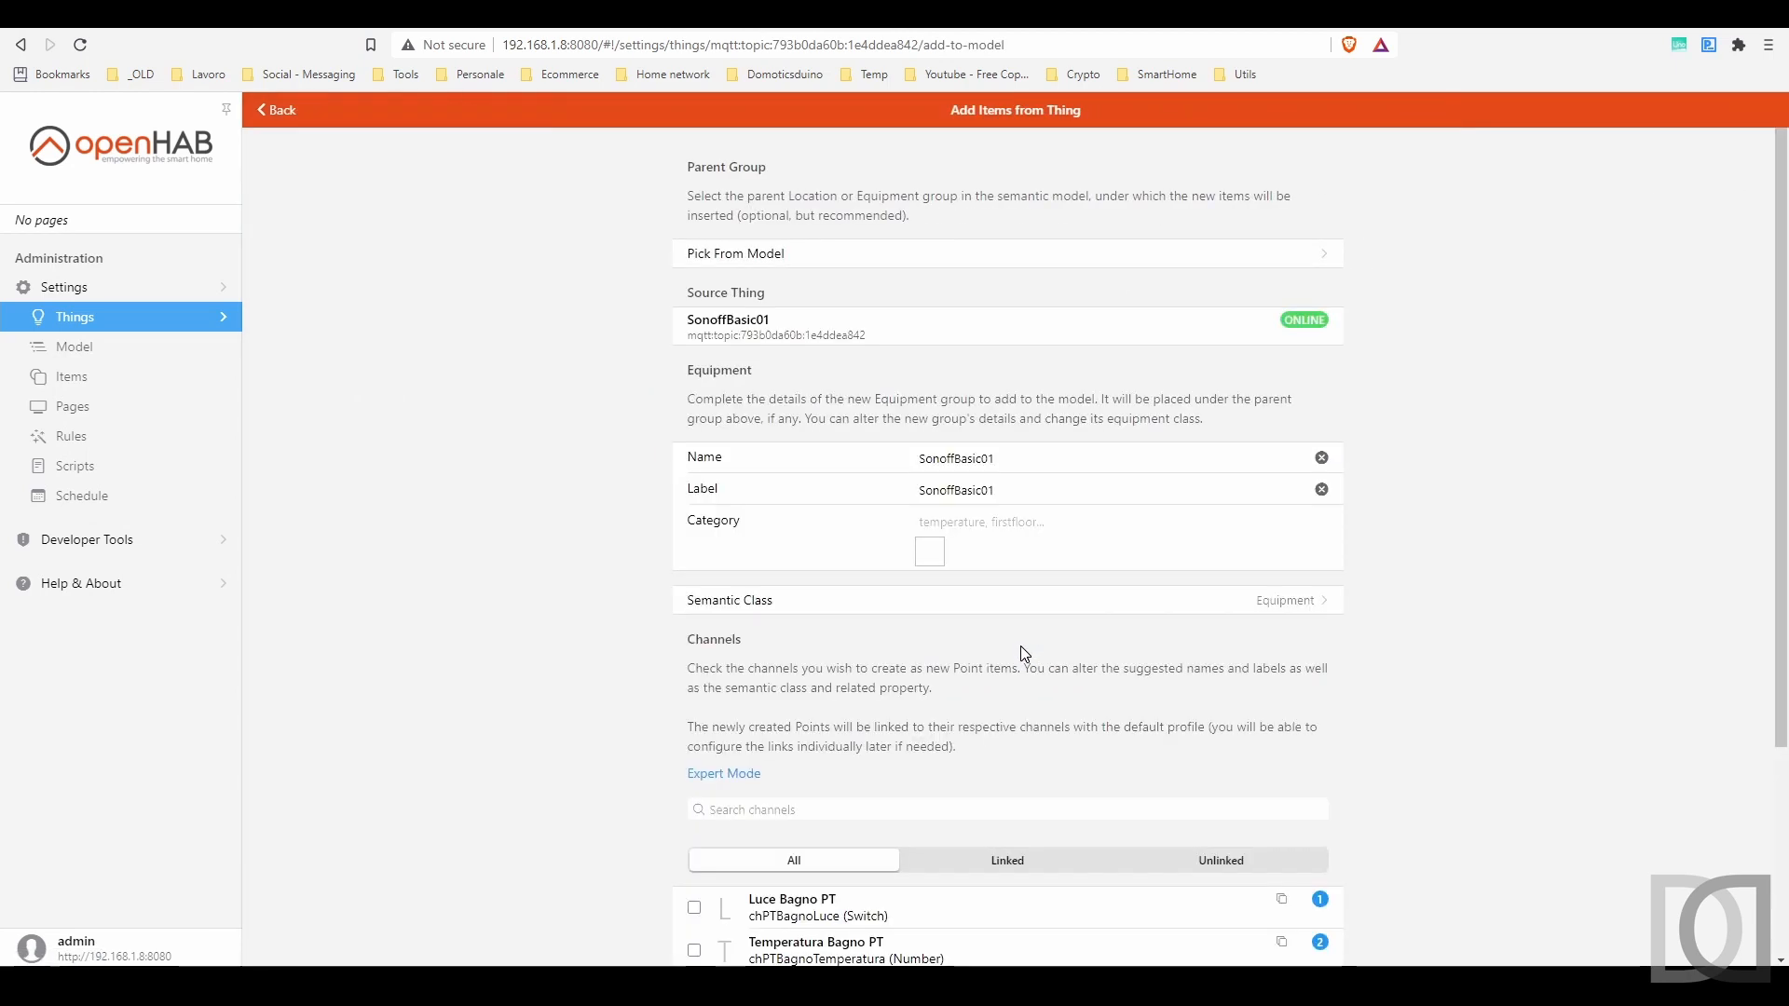
{"action": "left_click", "coordinate": [759, 252]}
{"action": "left_click", "coordinate": [626, 342]}
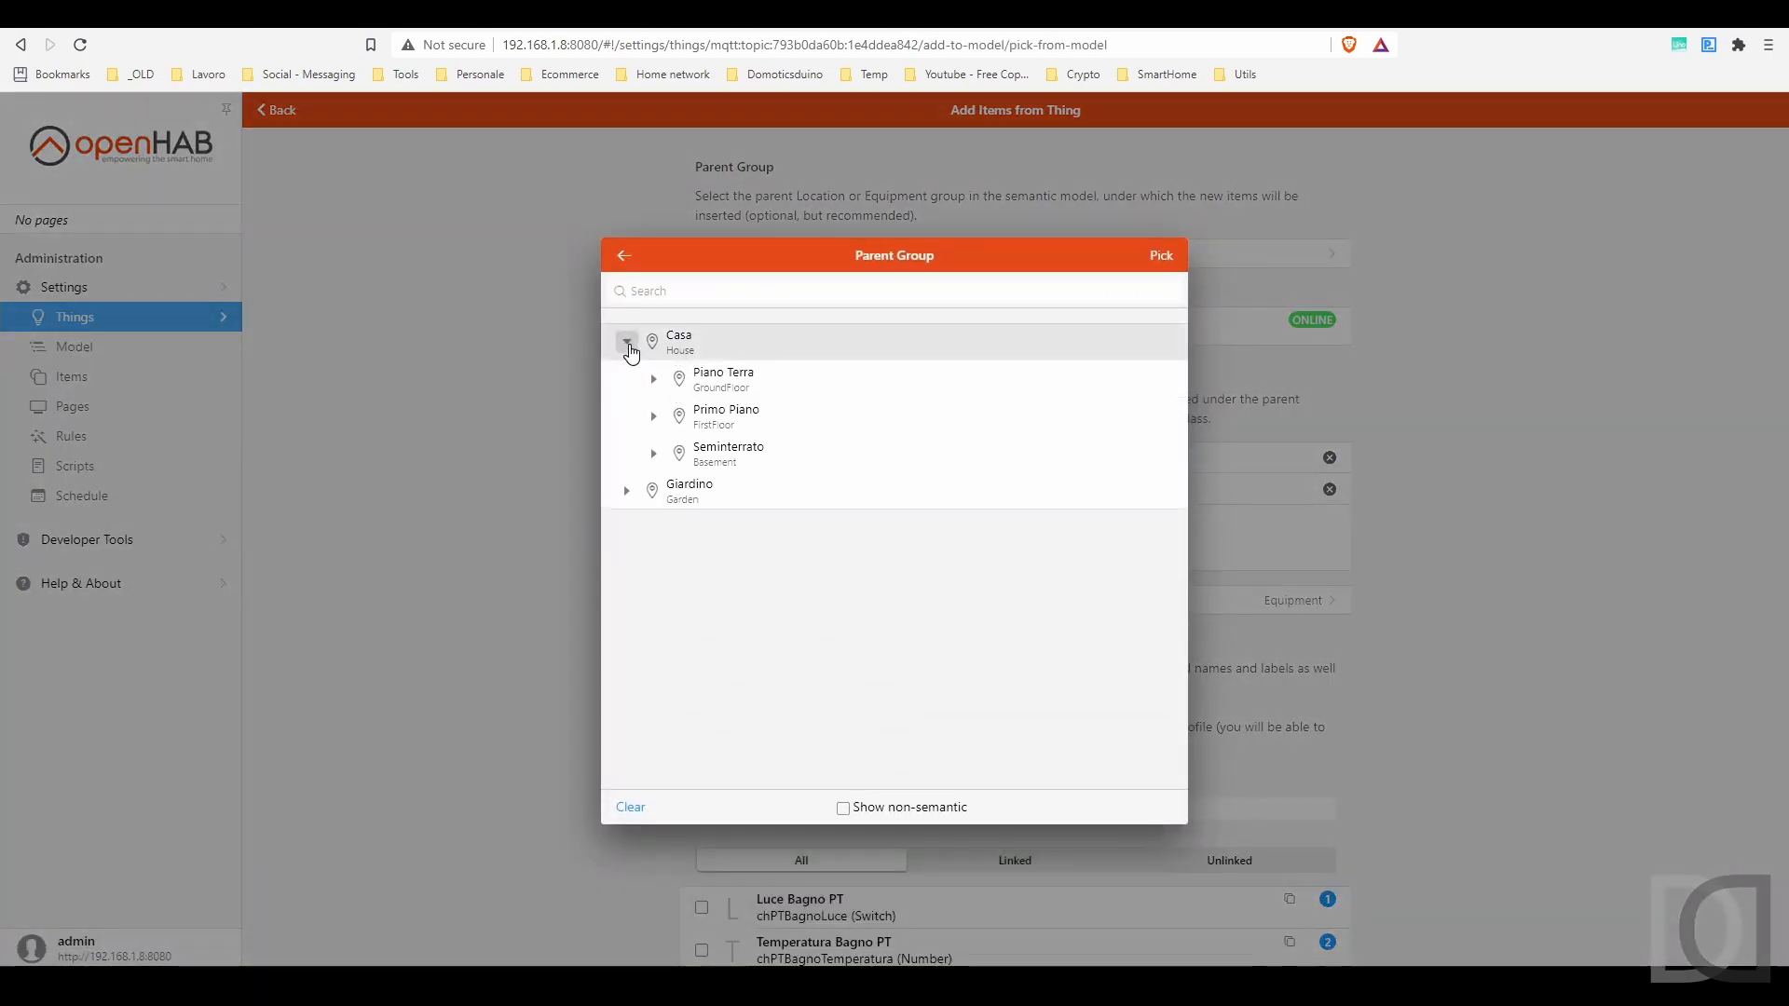
{"action": "left_click", "coordinate": [654, 379]}
{"action": "left_click", "coordinate": [711, 412]}
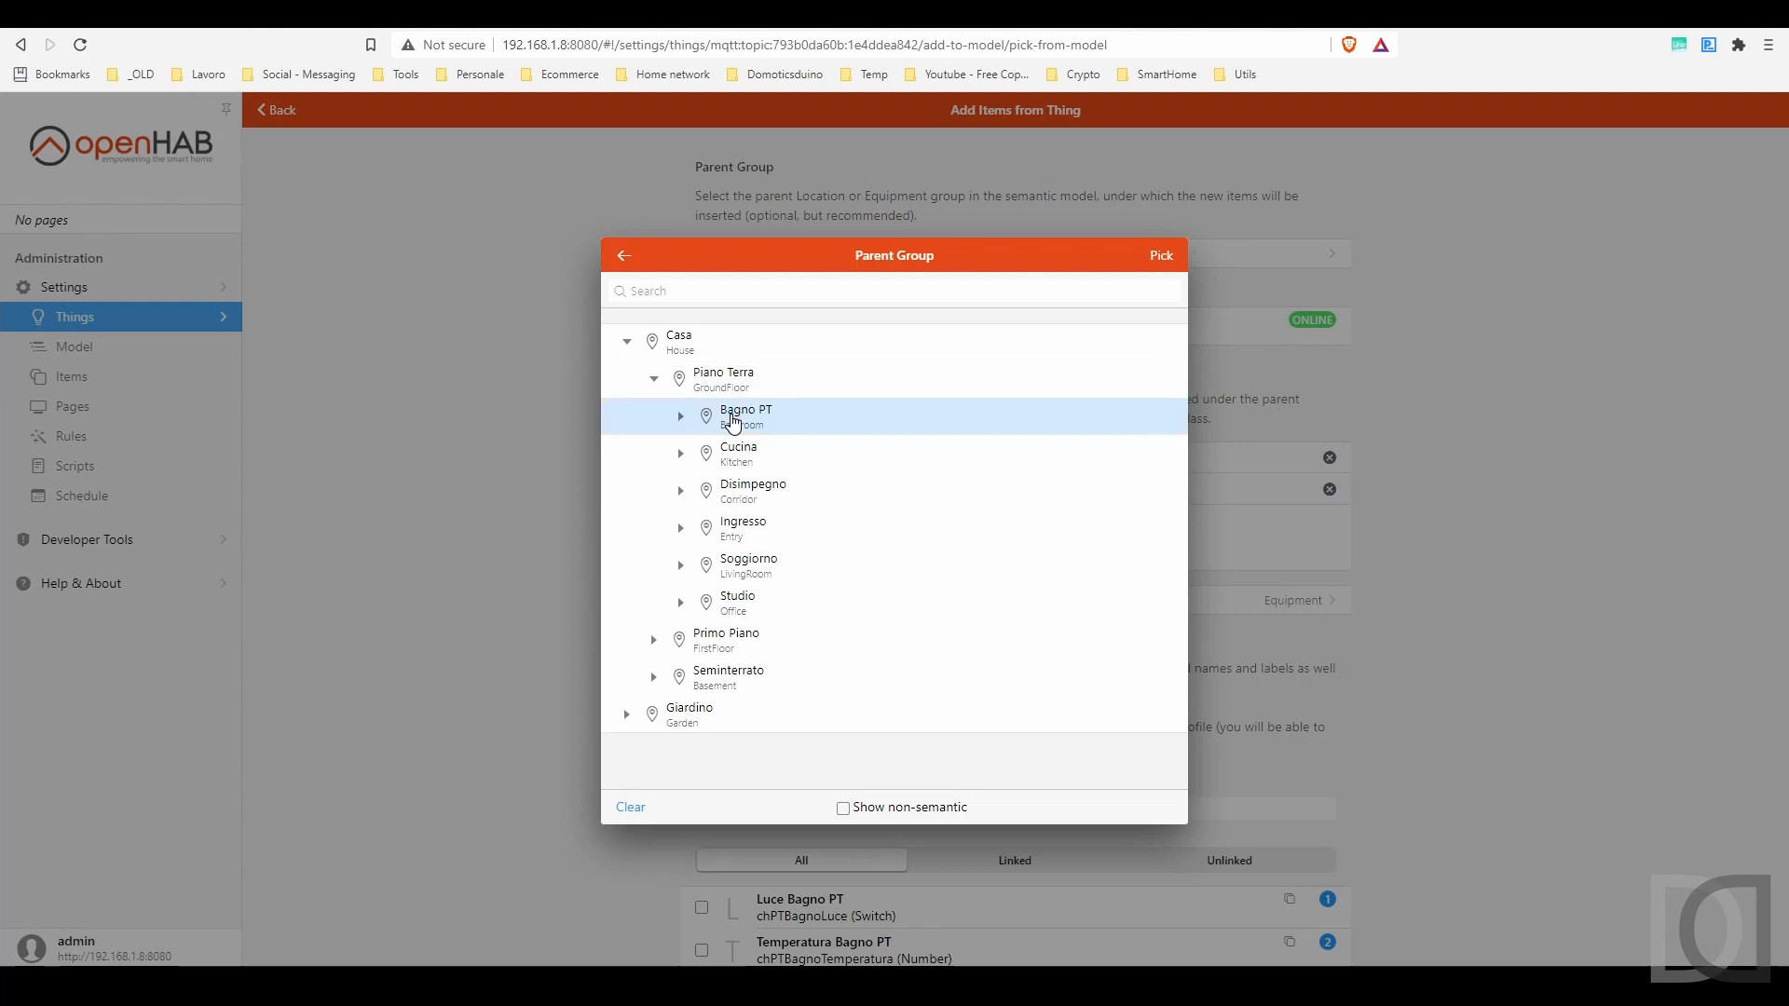
{"action": "left_click", "coordinate": [681, 416]}
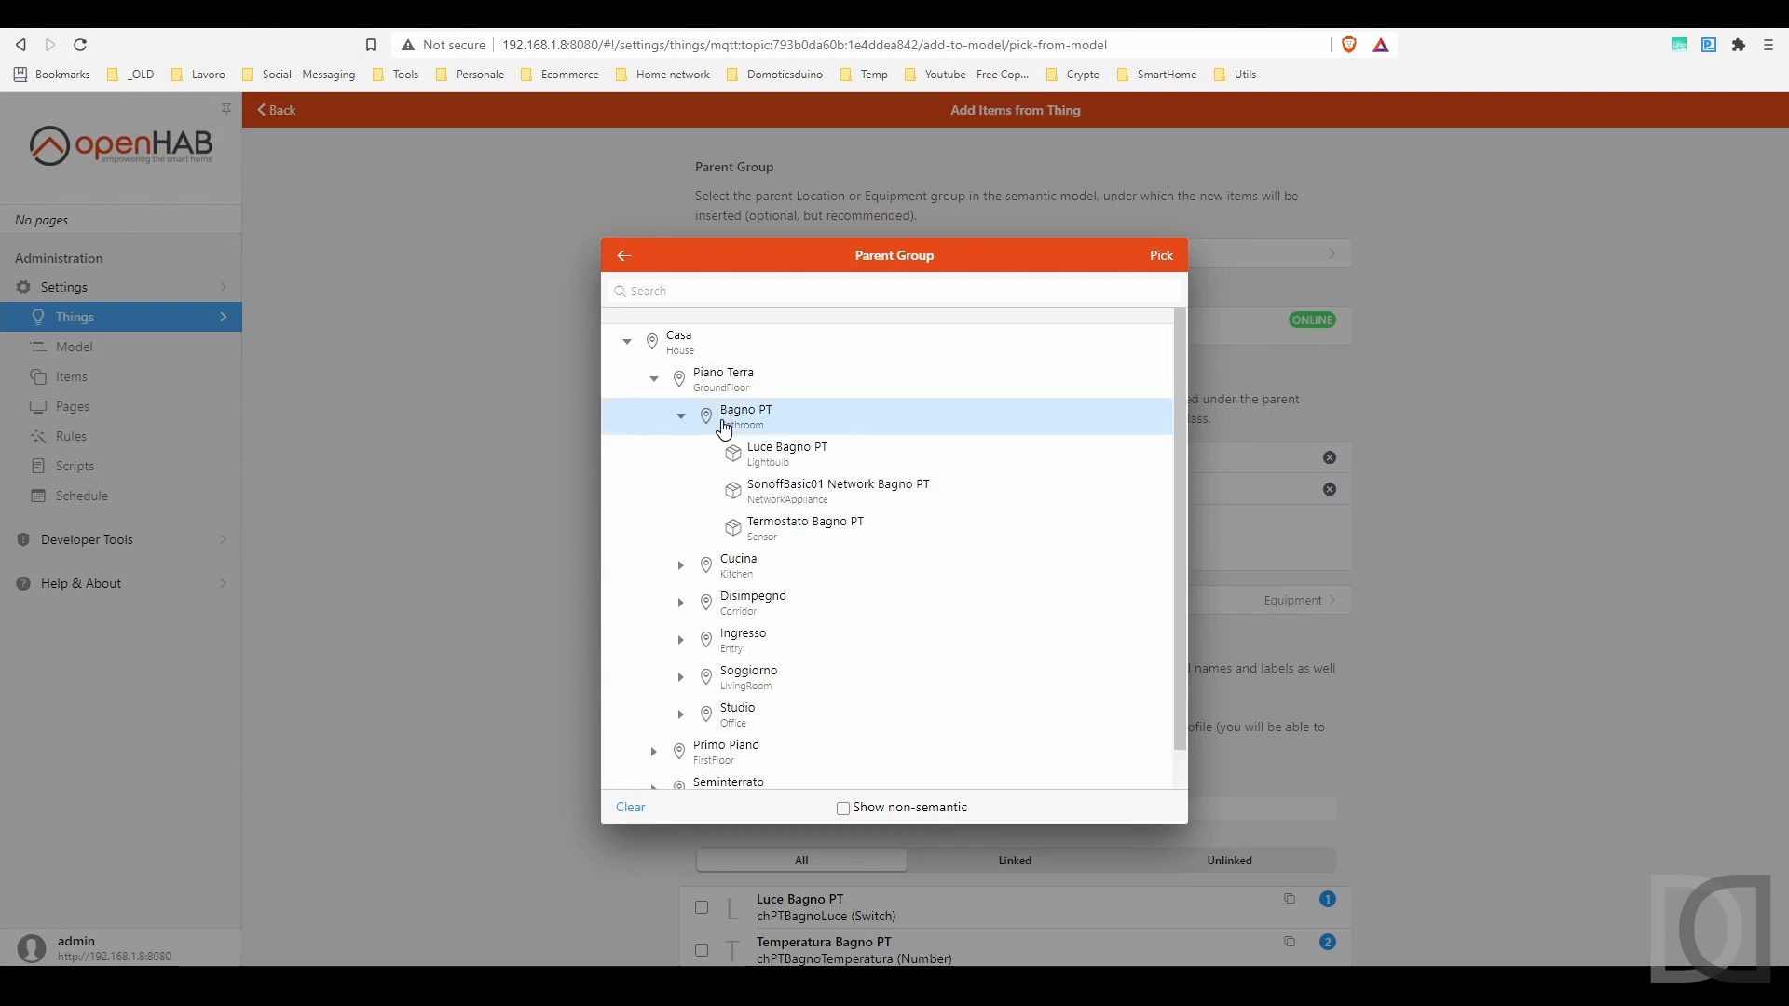
{"action": "left_click", "coordinate": [1161, 255]}
Step: Name the equipment eqSonoffBasic01Wifi and label it SonoffBasic01 Wifi
{"action": "left_click_drag", "start_coordinate": [1001, 486], "coordinate": [799, 489]}
{"action": "type", "text": "eqSonoffBasic01"}
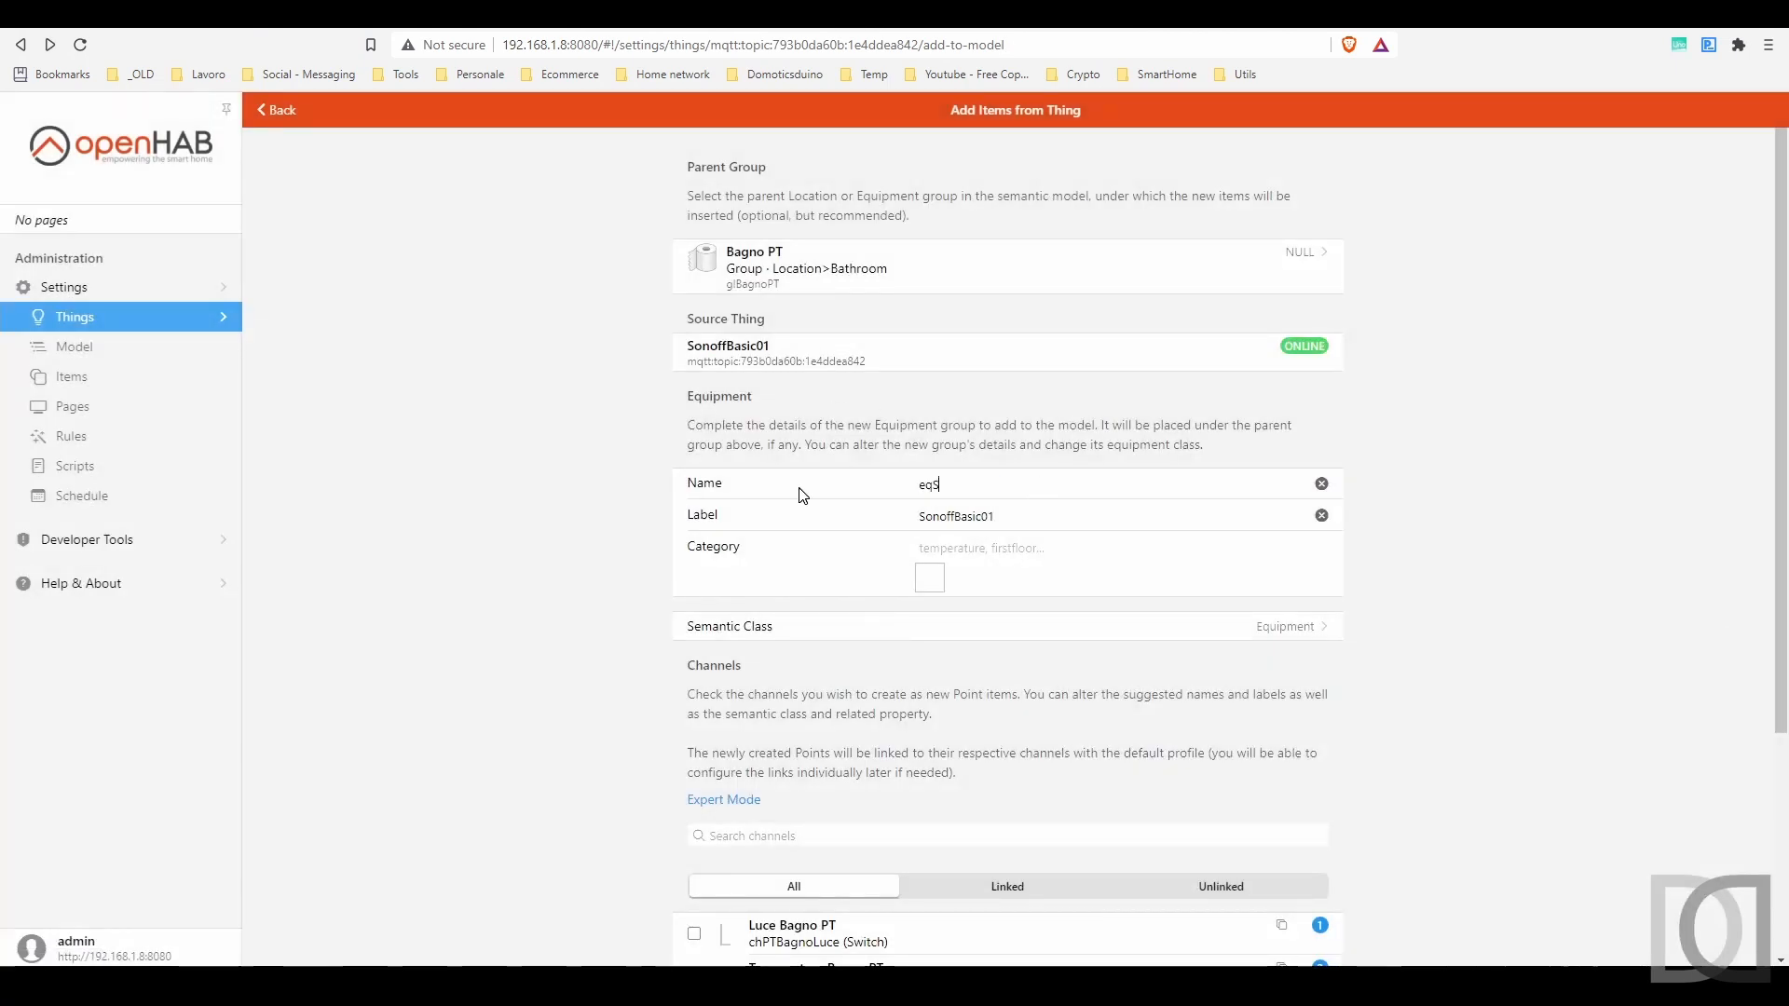
{"action": "type", "text": "Wifi"}
{"action": "left_click_drag", "start_coordinate": [989, 516], "coordinate": [818, 519]}
{"action": "key", "text": "End"}
{"action": "type", "text": "Wifi"}
Step: Set the equipment's category to network and its semantic class to NetworkAppliance
{"action": "type", "text": "net"}
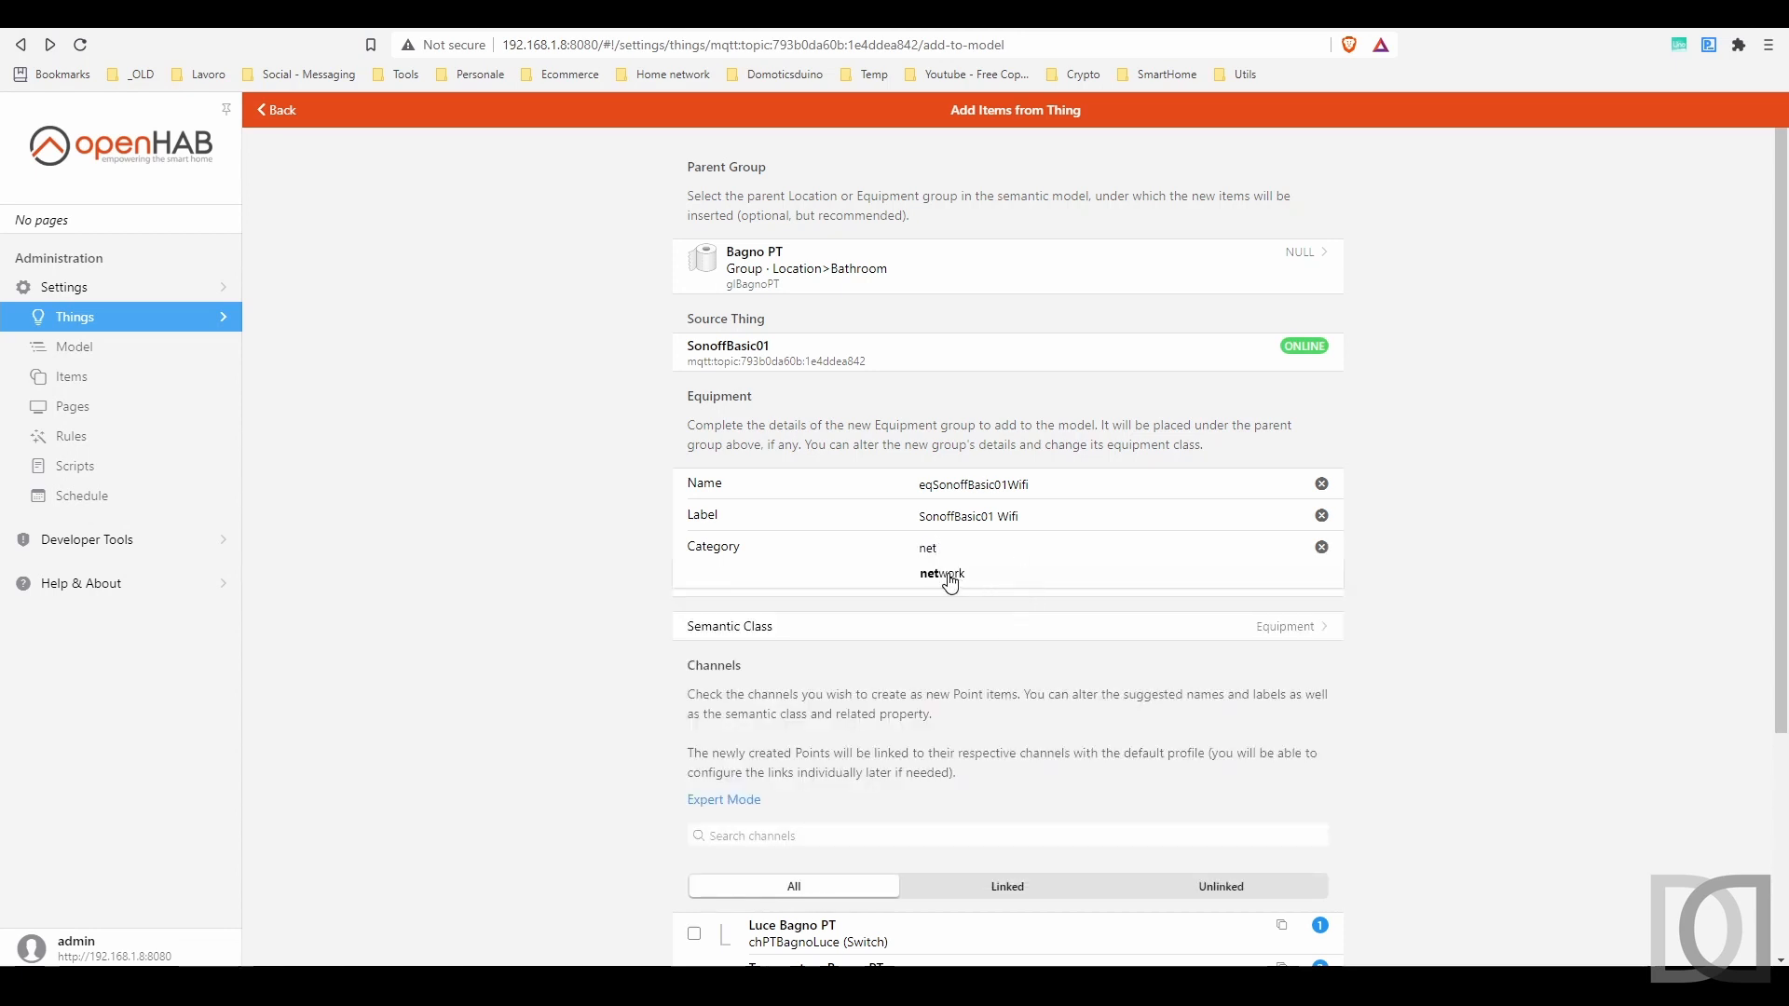
{"action": "left_click", "coordinate": [943, 574]}
{"action": "scroll", "coordinate": [947, 579], "scroll_direction": "down", "scroll_amount": 1}
{"action": "left_click", "coordinate": [1278, 522]}
{"action": "scroll", "coordinate": [883, 464], "scroll_direction": "up", "scroll_amount": 2}
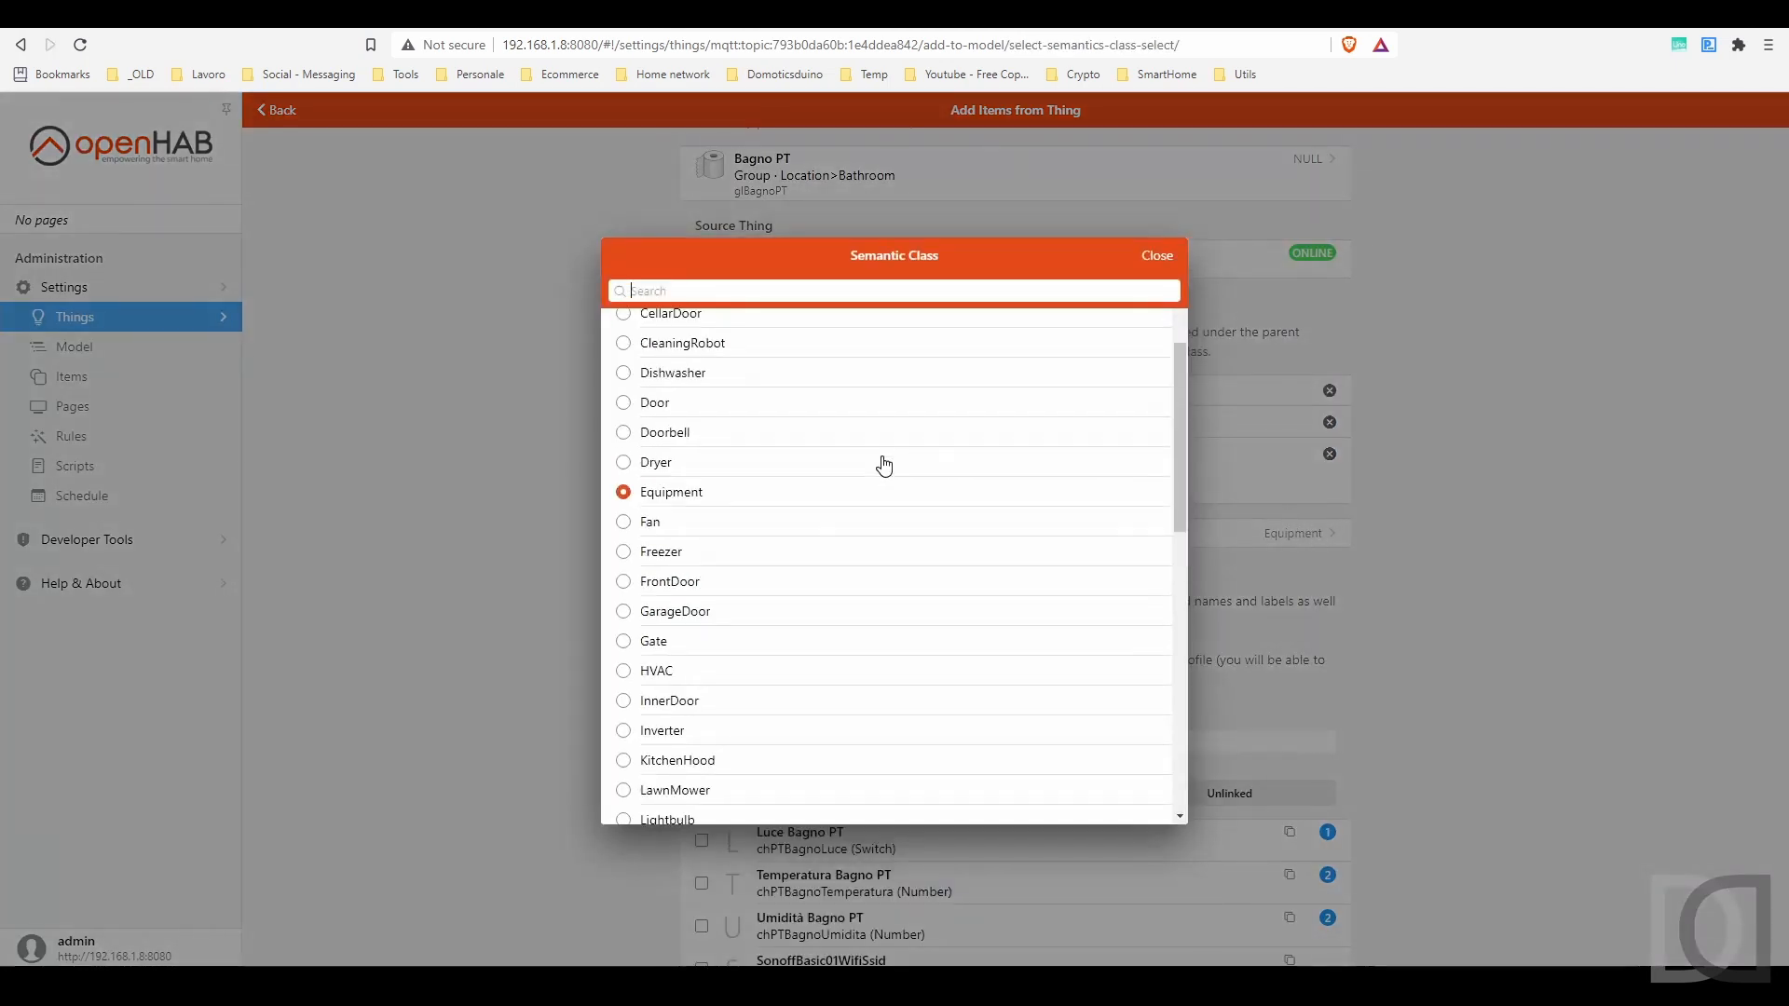
{"action": "scroll", "coordinate": [883, 464], "scroll_direction": "down", "scroll_amount": 3}
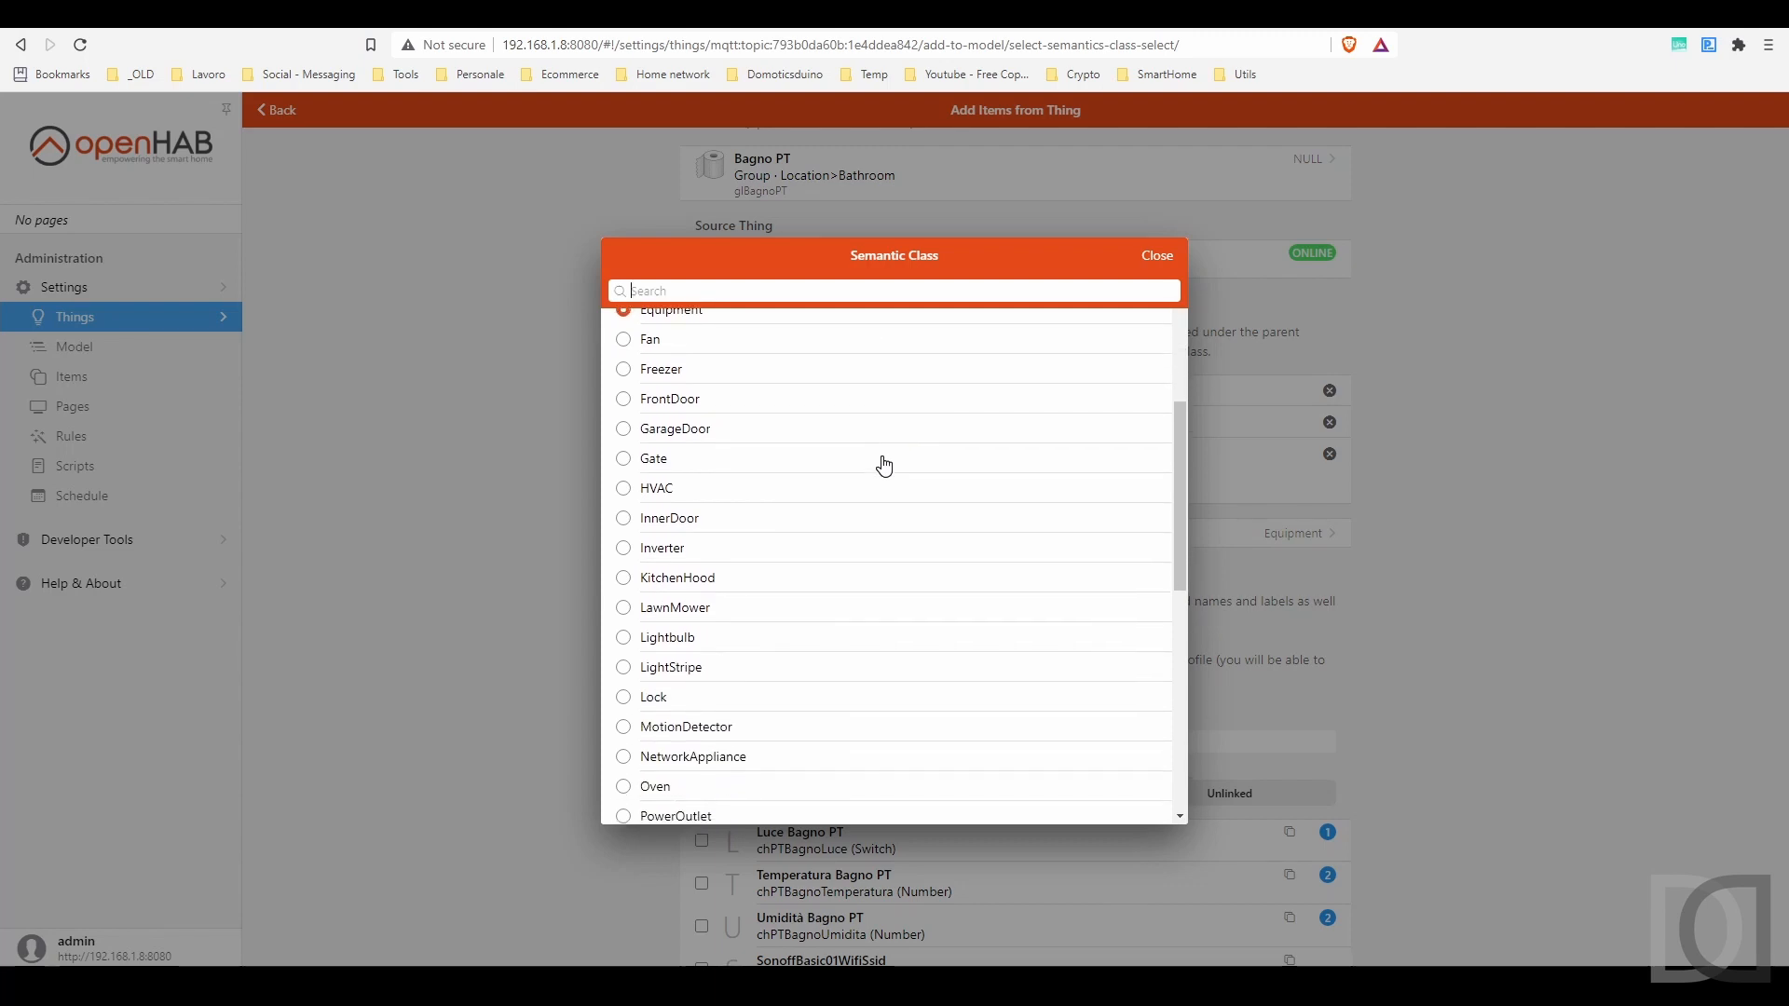
{"action": "left_click", "coordinate": [741, 659]}
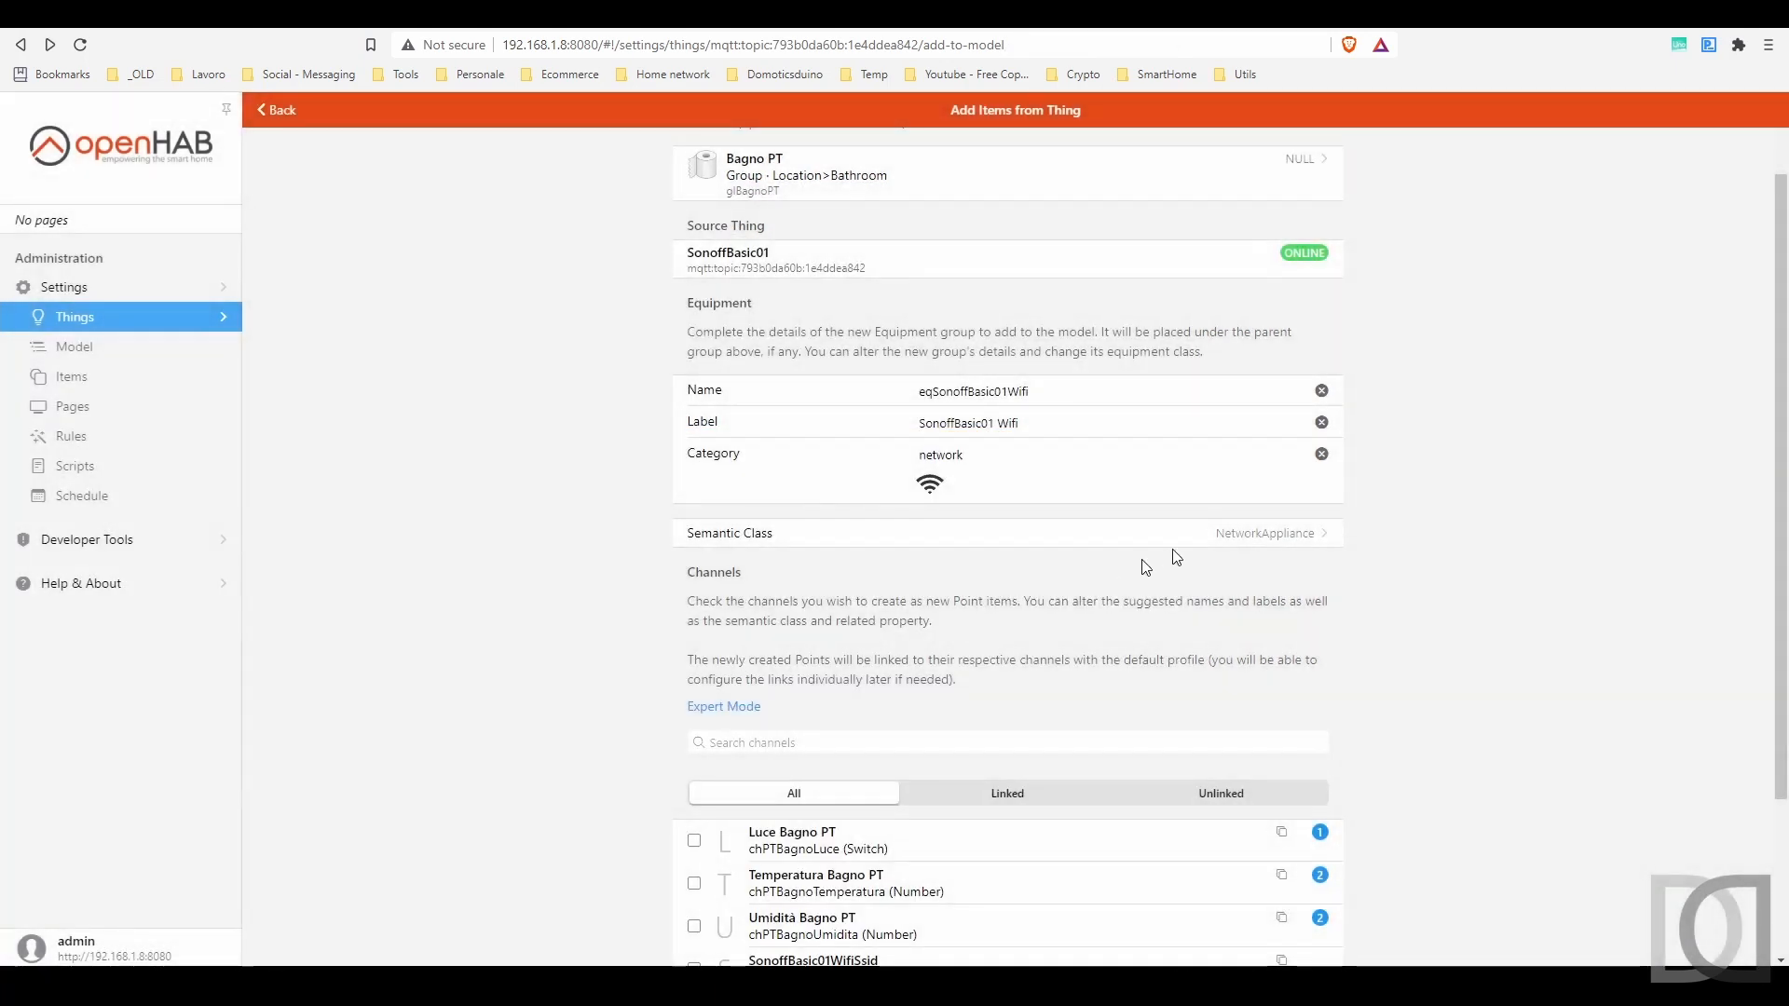
Step: Include the SonoffBasic01WifiSsid and SonoffBasic01WifiSignal channels as new points of the equipment
{"action": "scroll", "coordinate": [1171, 552], "scroll_direction": "down", "scroll_amount": 2}
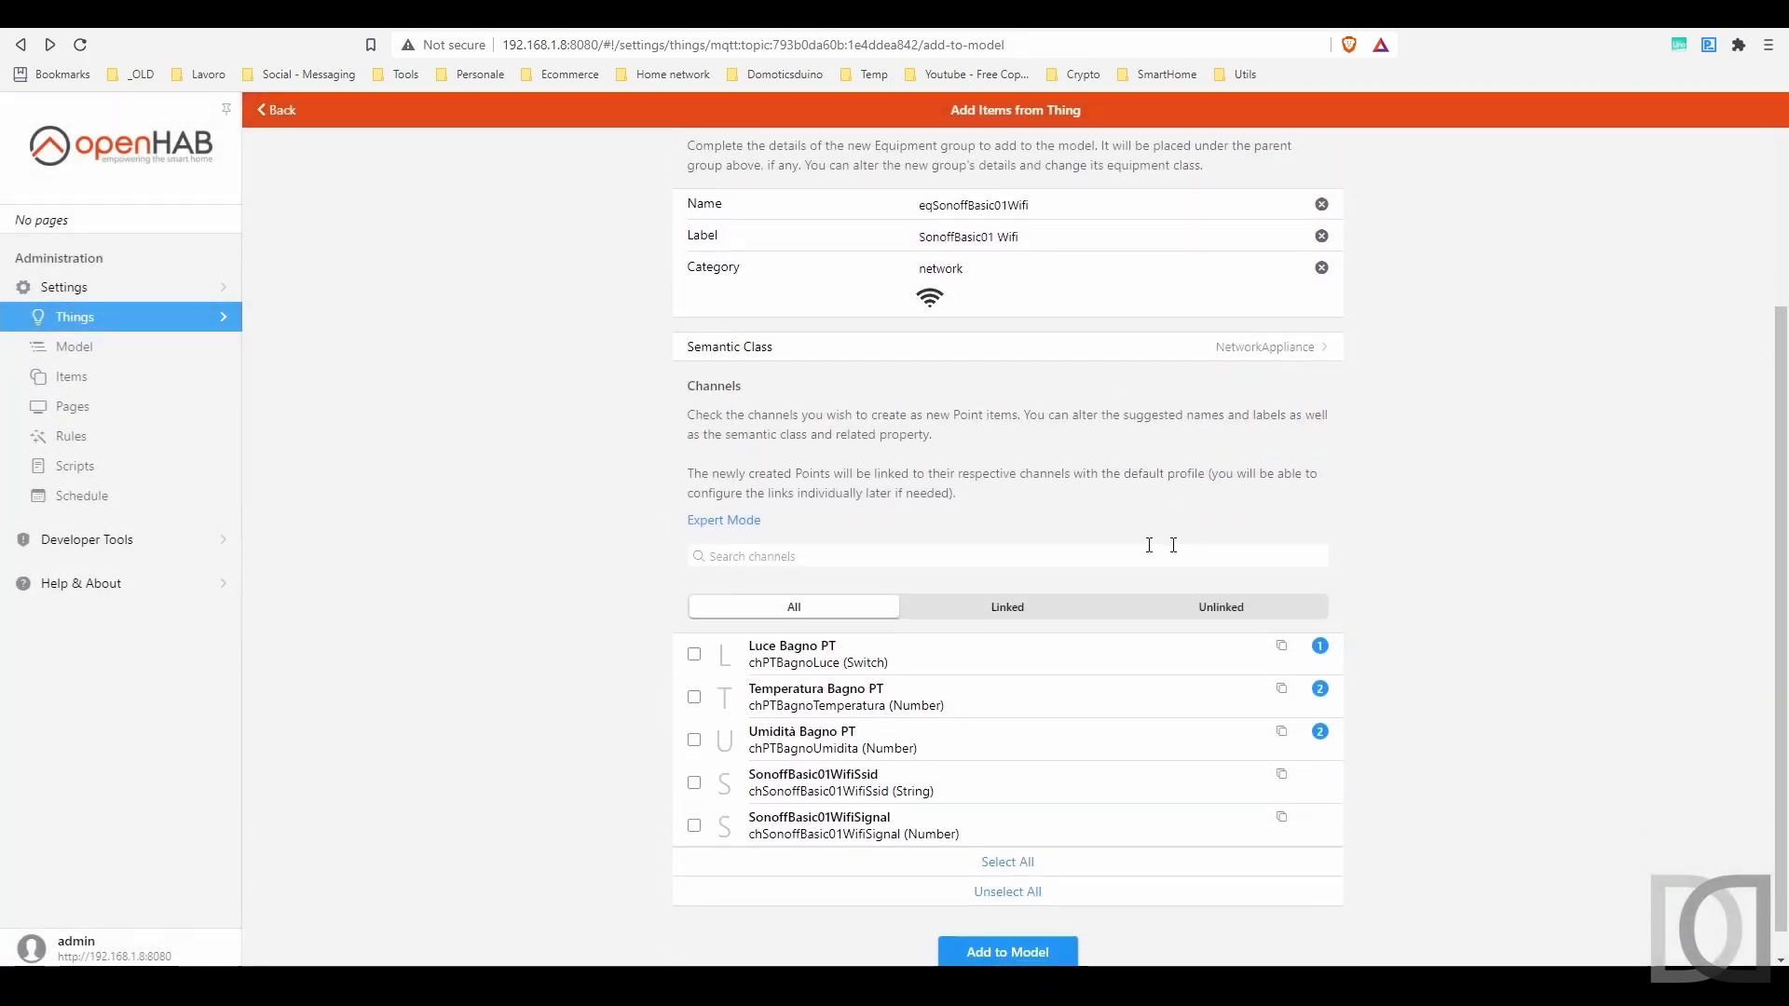
{"action": "left_click", "coordinate": [695, 785]}
{"action": "scroll", "coordinate": [697, 810], "scroll_direction": "down", "scroll_amount": 3}
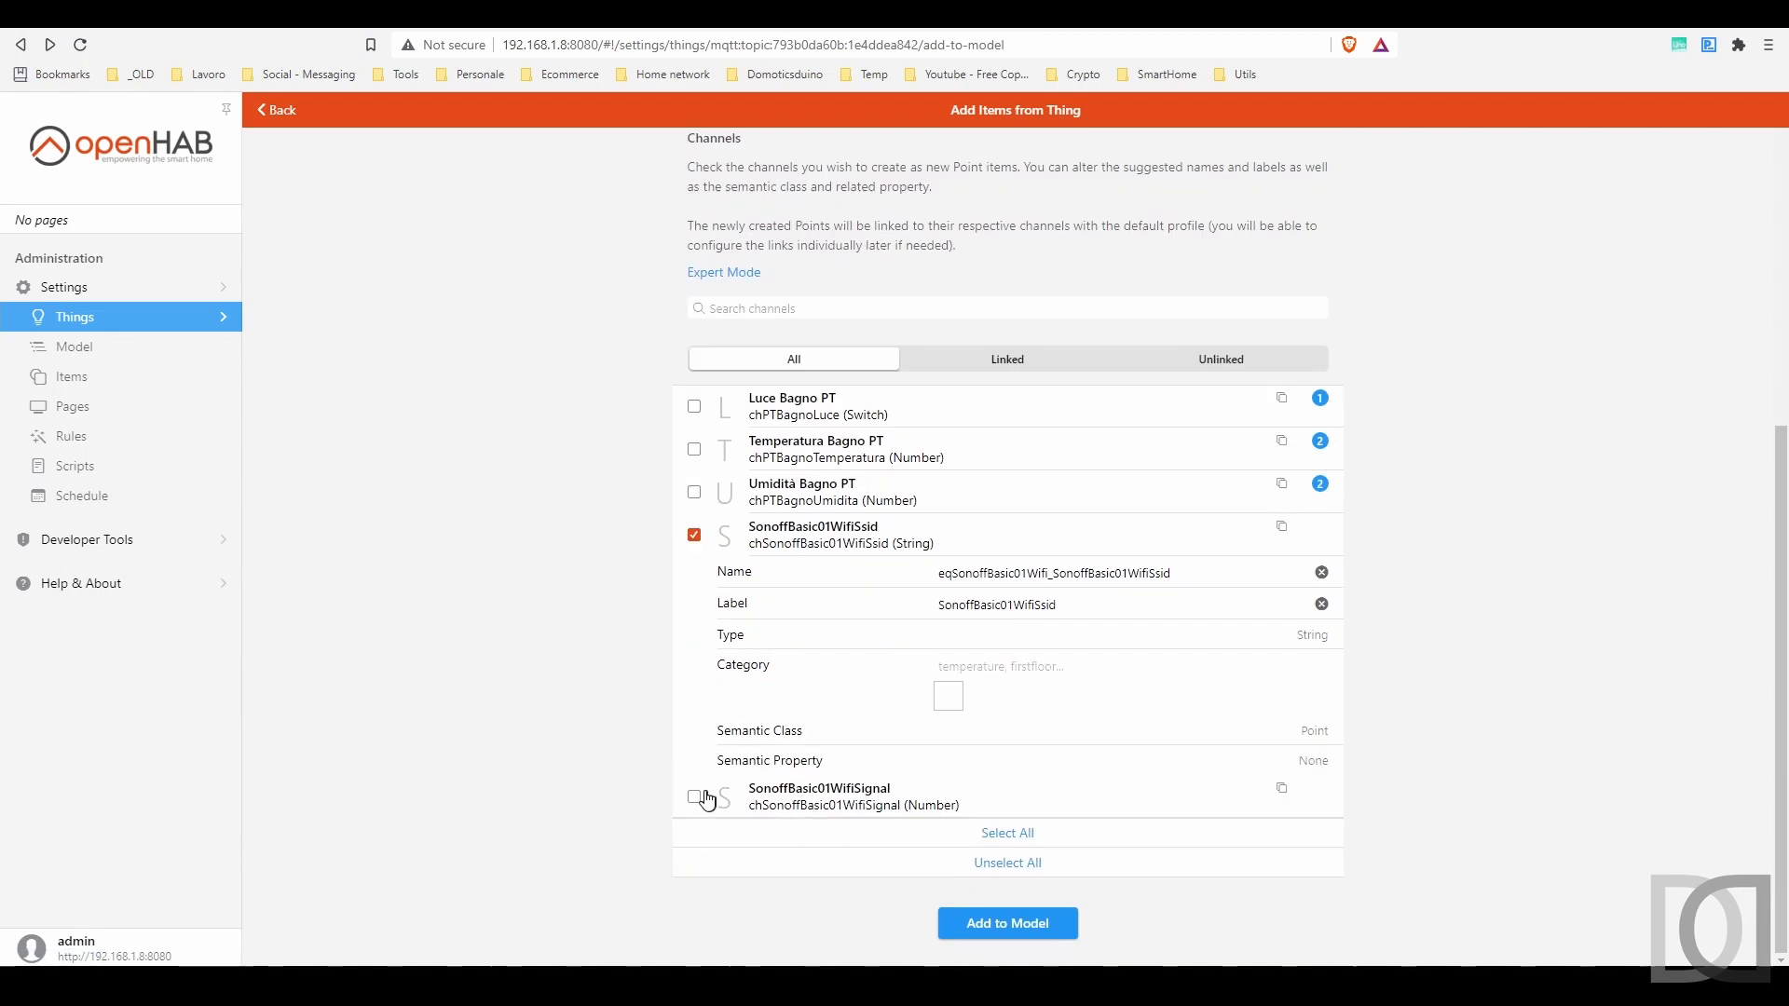
{"action": "left_click", "coordinate": [695, 799]}
Step: Name the SSID point ptSonoffBasic01WifiSsid and label it SonoffBasic01 Wifi Ssid
{"action": "left_click", "coordinate": [977, 573]}
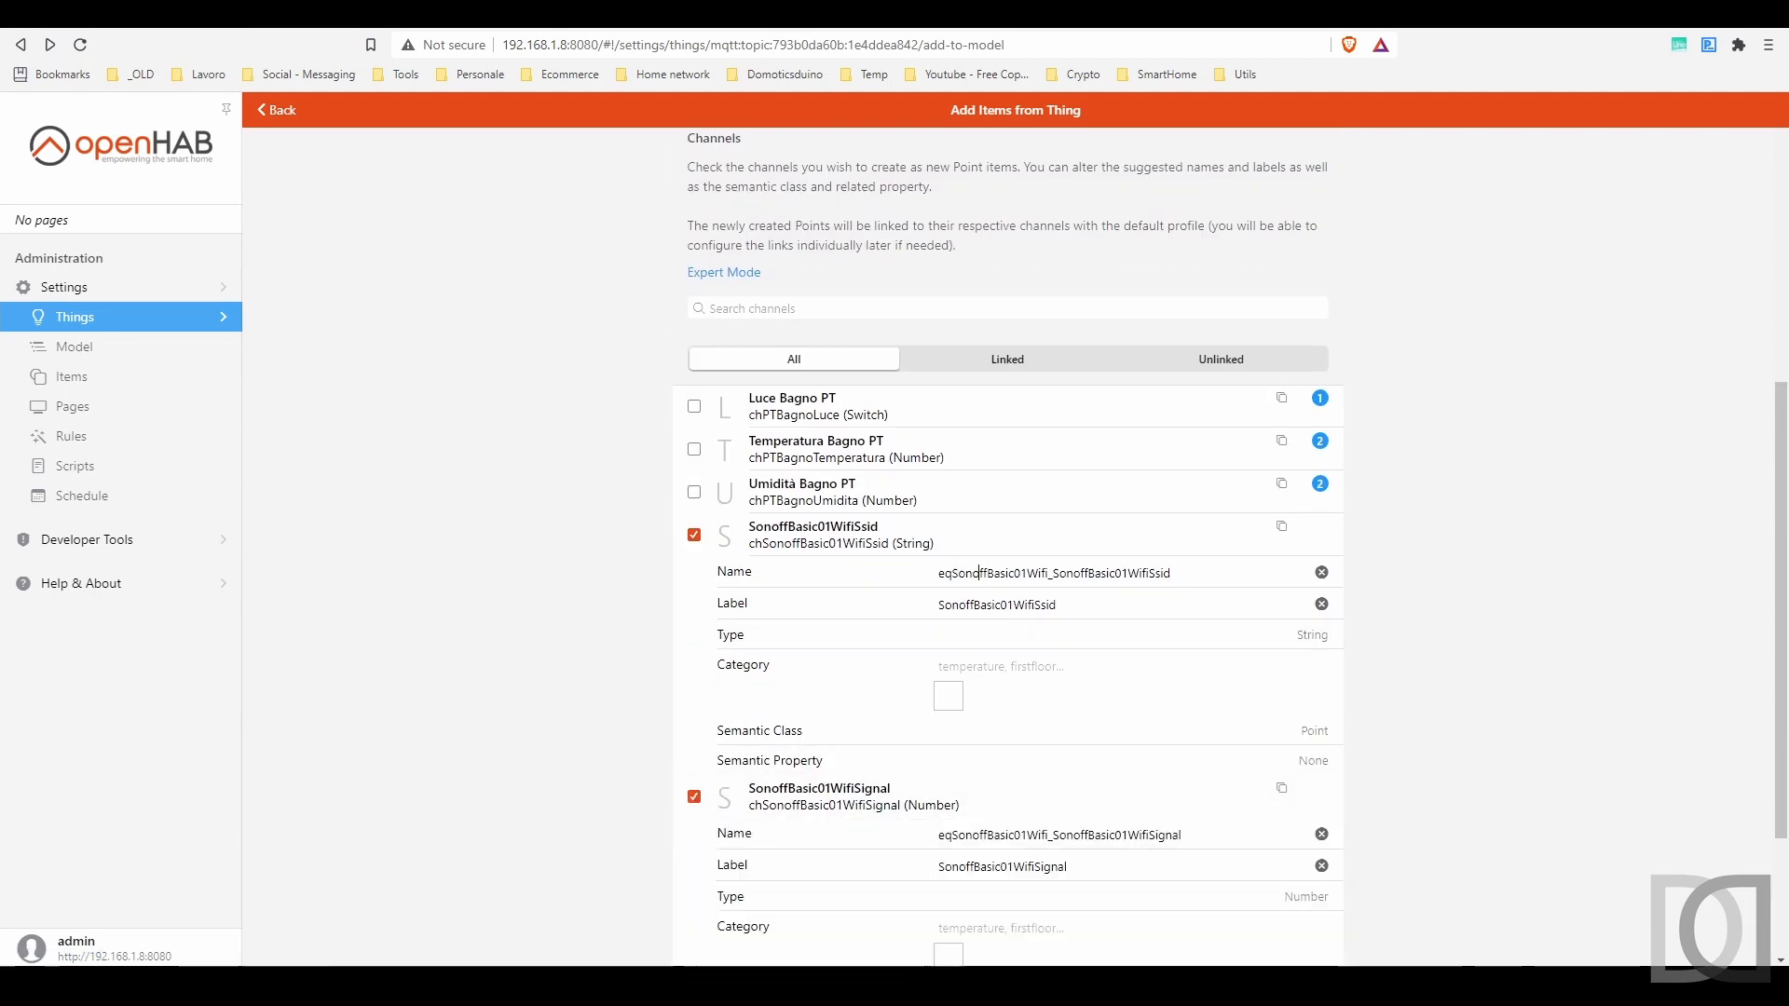
{"action": "key", "text": "Home"}
{"action": "key", "text": "Delete"}
{"action": "key", "text": "Delete"}
{"action": "type", "text": "pt"}
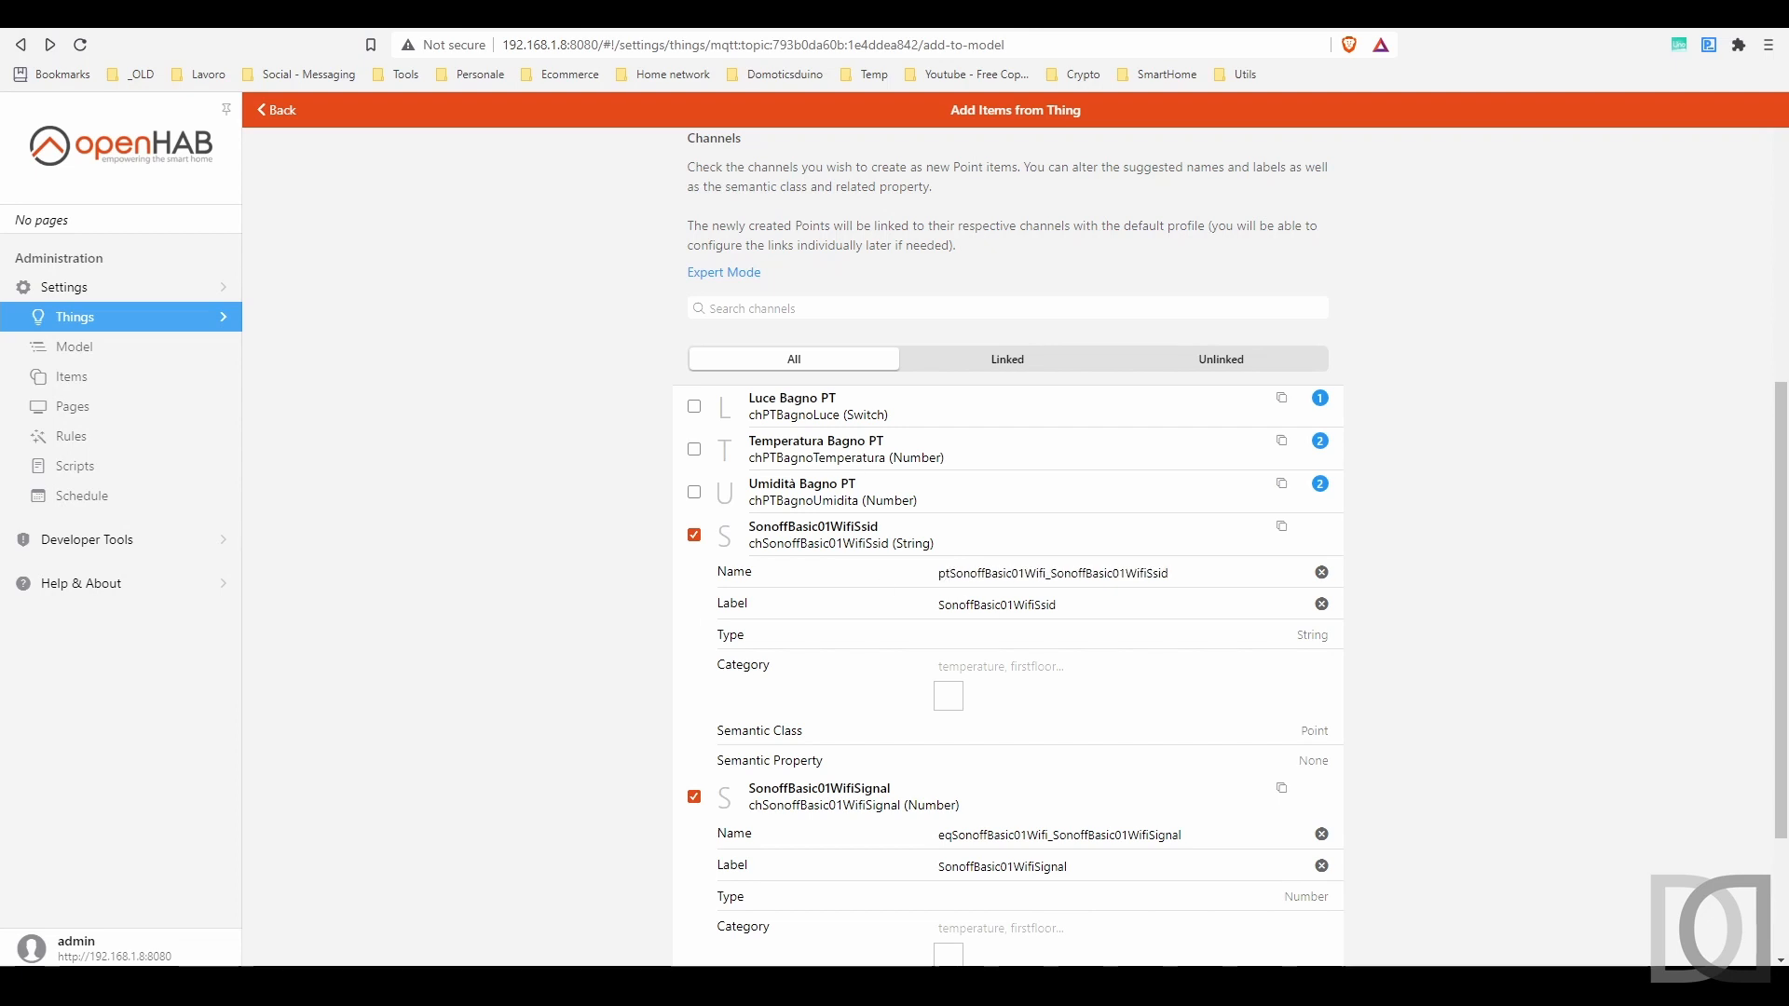
{"action": "left_click_drag", "start_coordinate": [1045, 573], "coordinate": [1110, 573]}
{"action": "key", "text": "Delete"}
{"action": "key", "text": "Right"}
{"action": "key", "text": "Right"}
{"action": "key", "text": "Right"}
{"action": "key", "text": "Right"}
{"action": "key", "text": "Right"}
Step: Set the SSID point's category to network
{"action": "type", "text": "line"}
{"action": "left_click", "coordinate": [984, 737]}
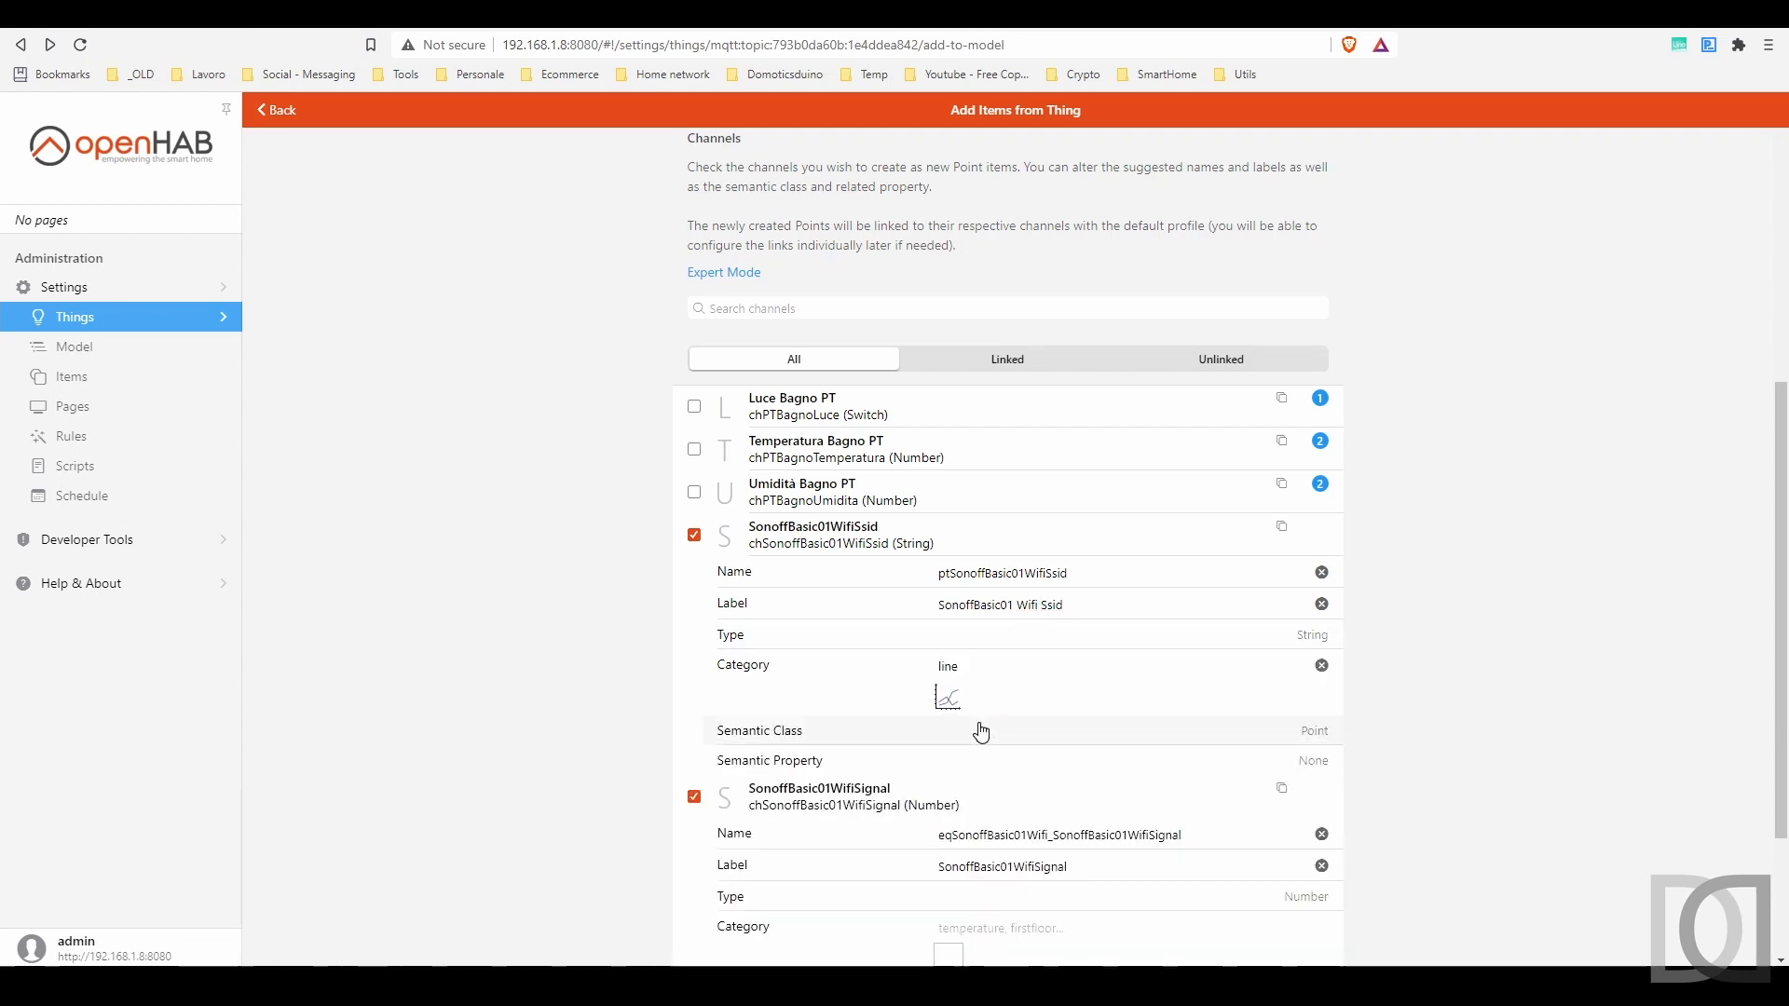
{"action": "double_click", "coordinate": [949, 667]}
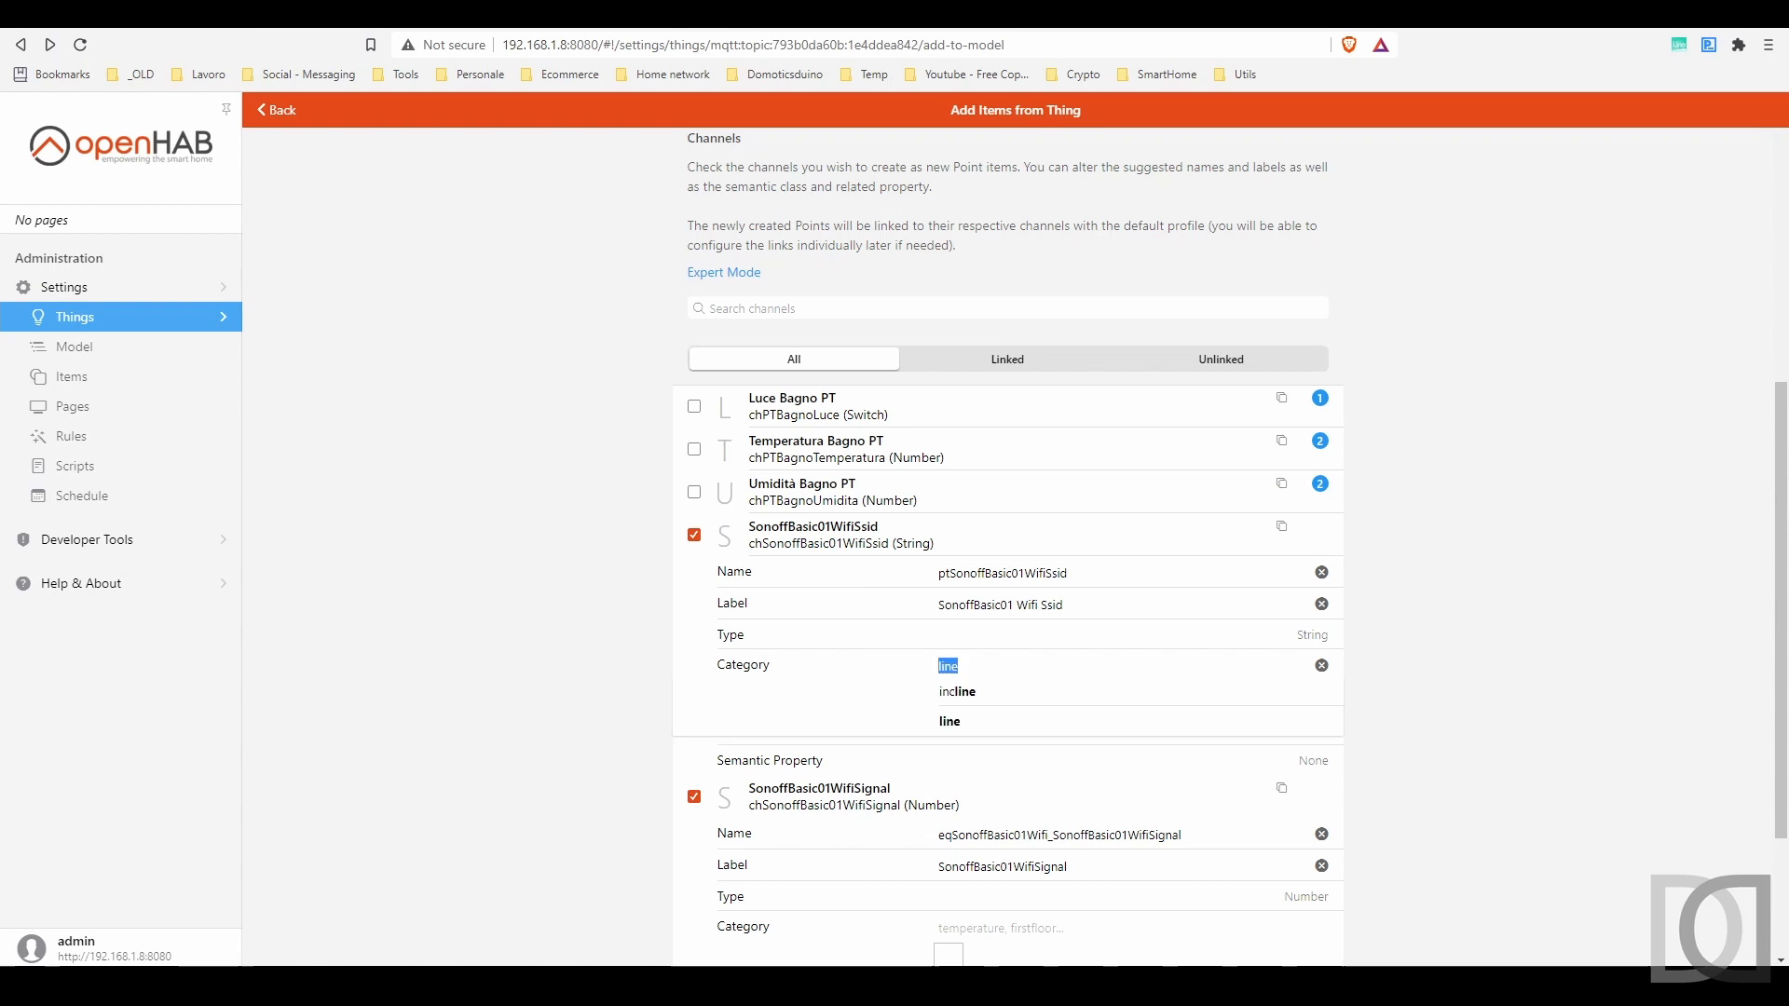
{"action": "type", "text": "ne"}
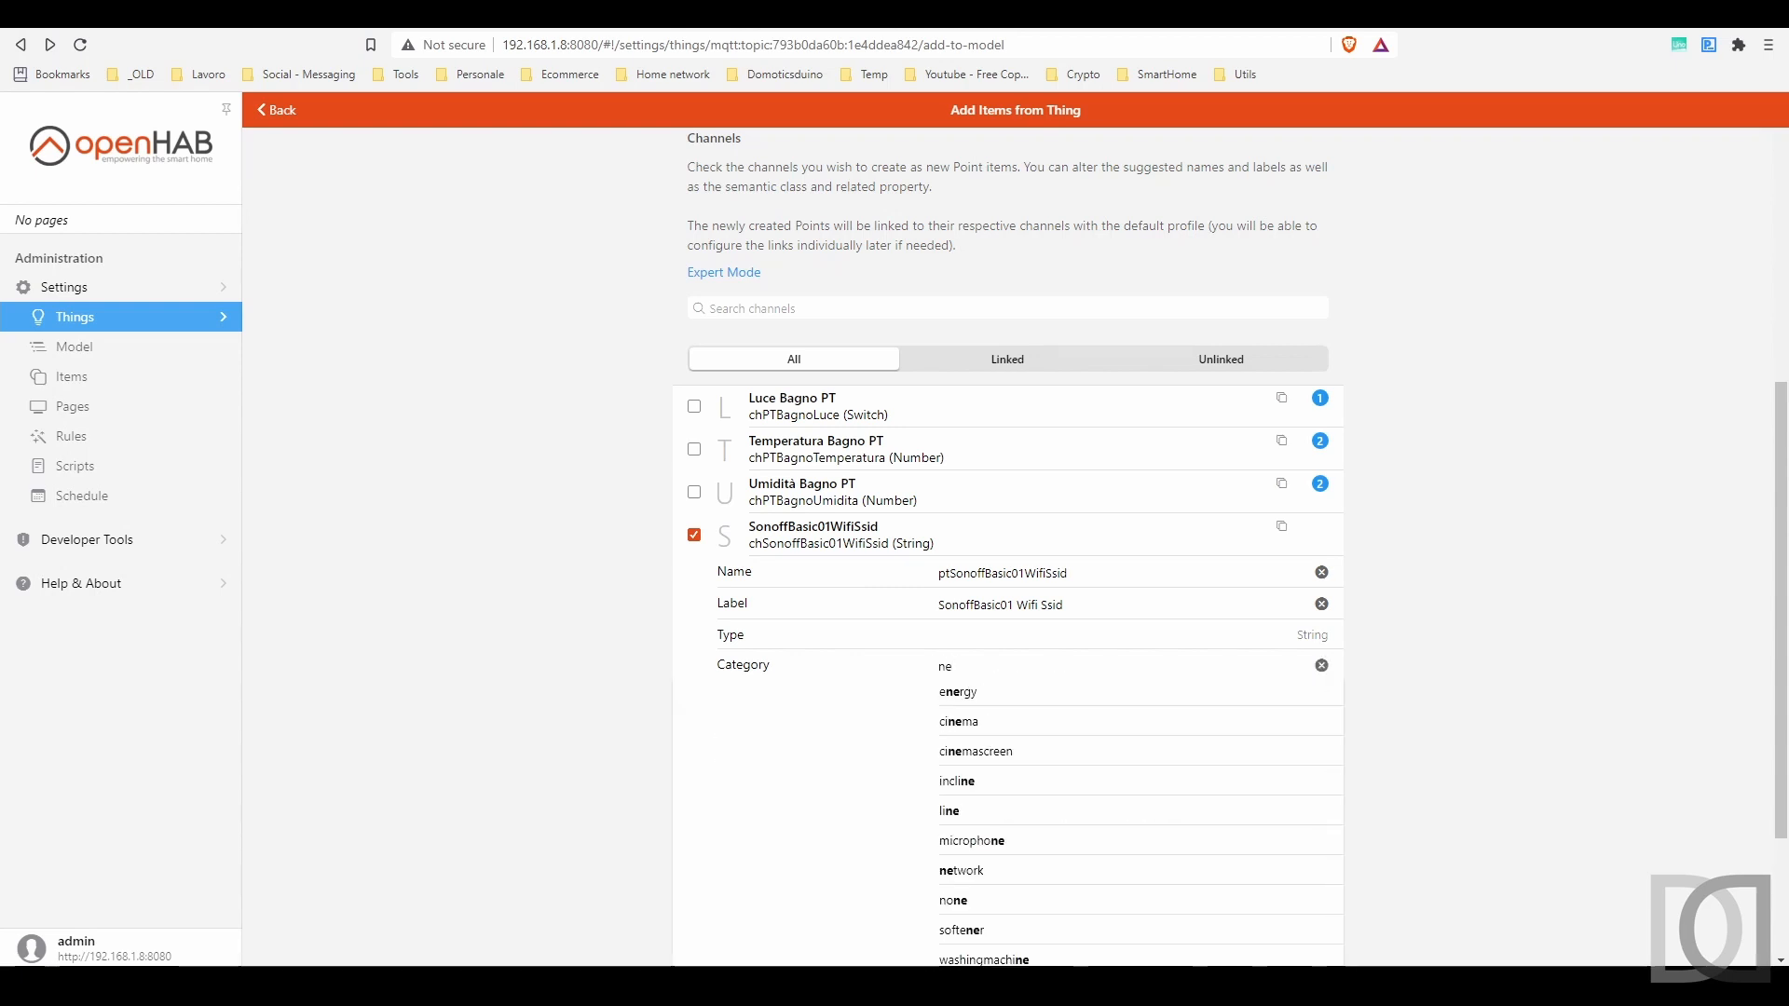
{"action": "type", "text": "two"}
{"action": "left_click", "coordinate": [939, 701]}
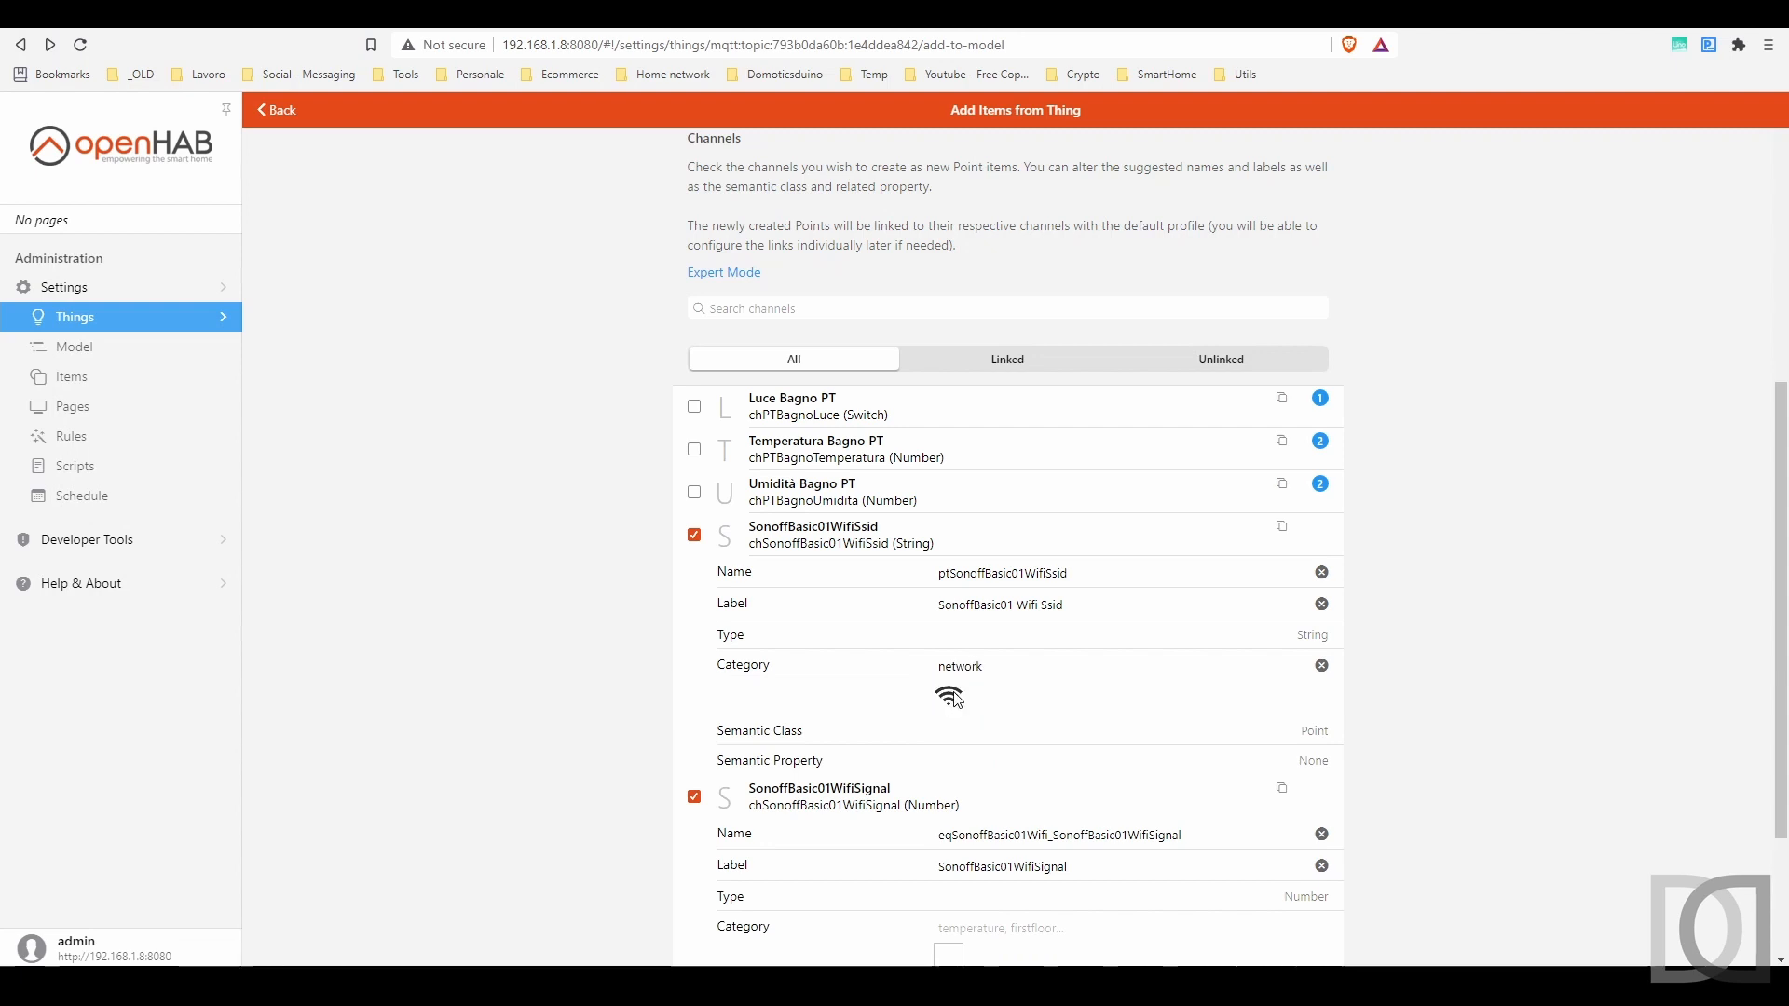
Step: Keep Point as the SSID point's semantic class and None as its semantic property
{"action": "left_click", "coordinate": [1314, 730]}
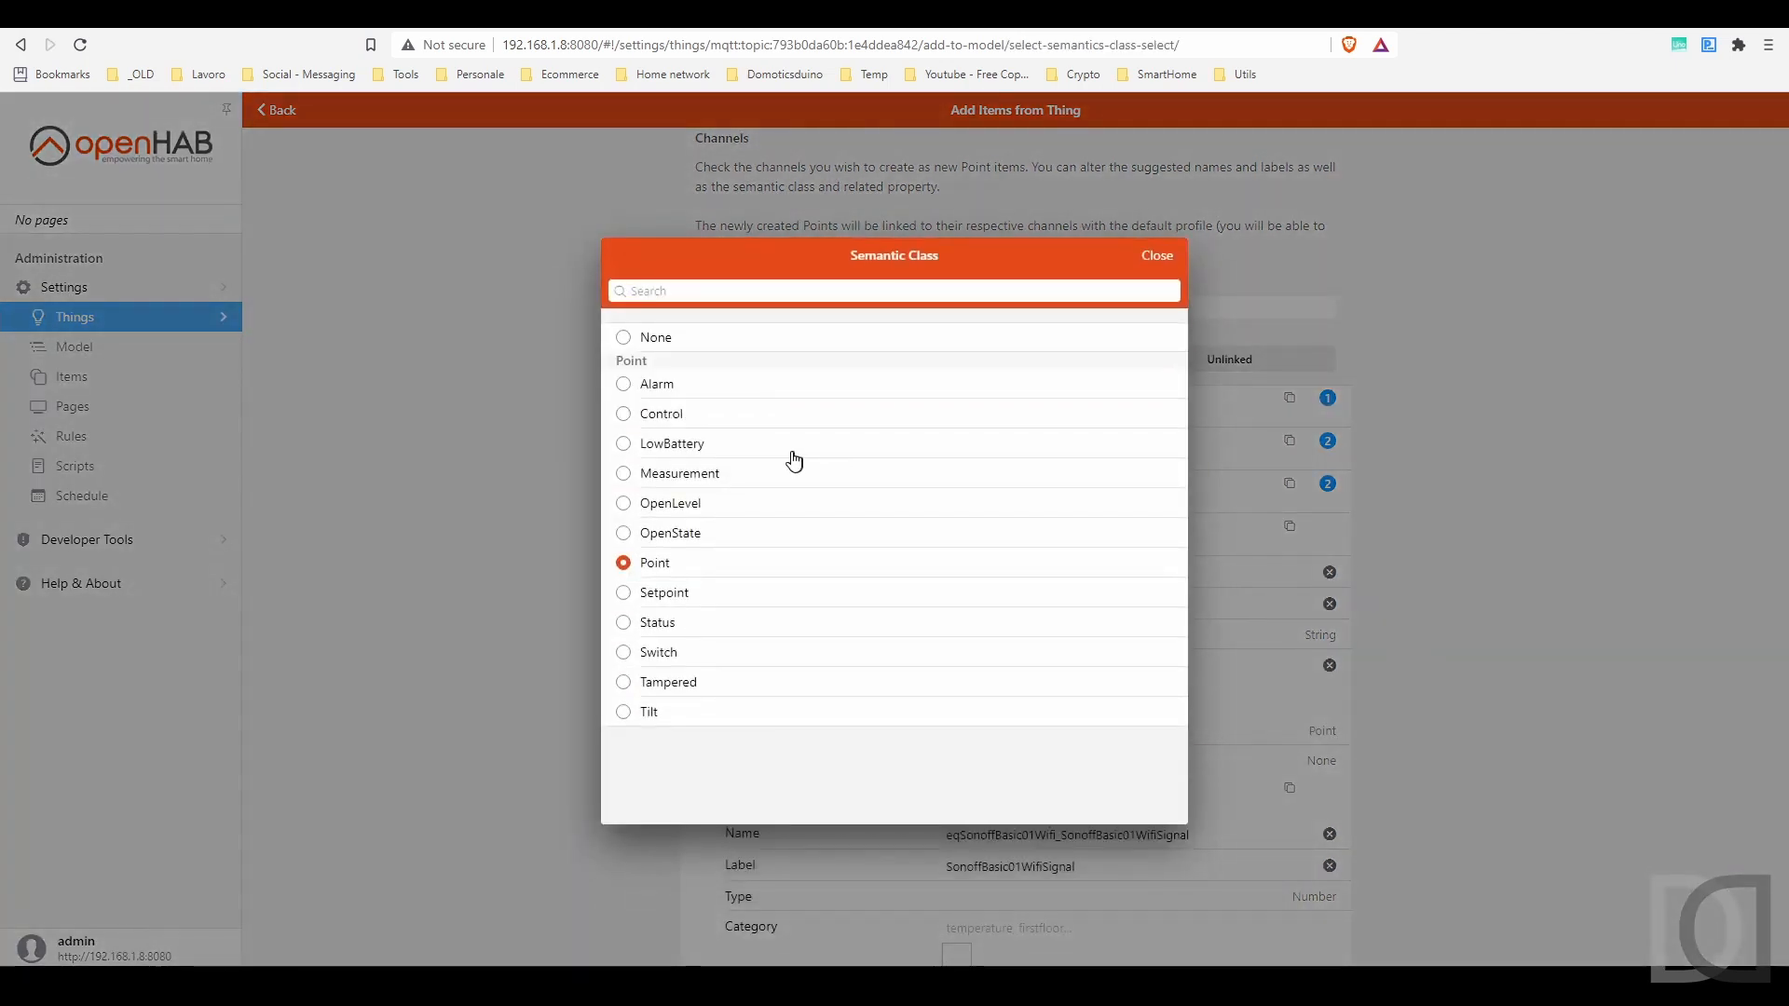
{"action": "left_click", "coordinate": [662, 573]}
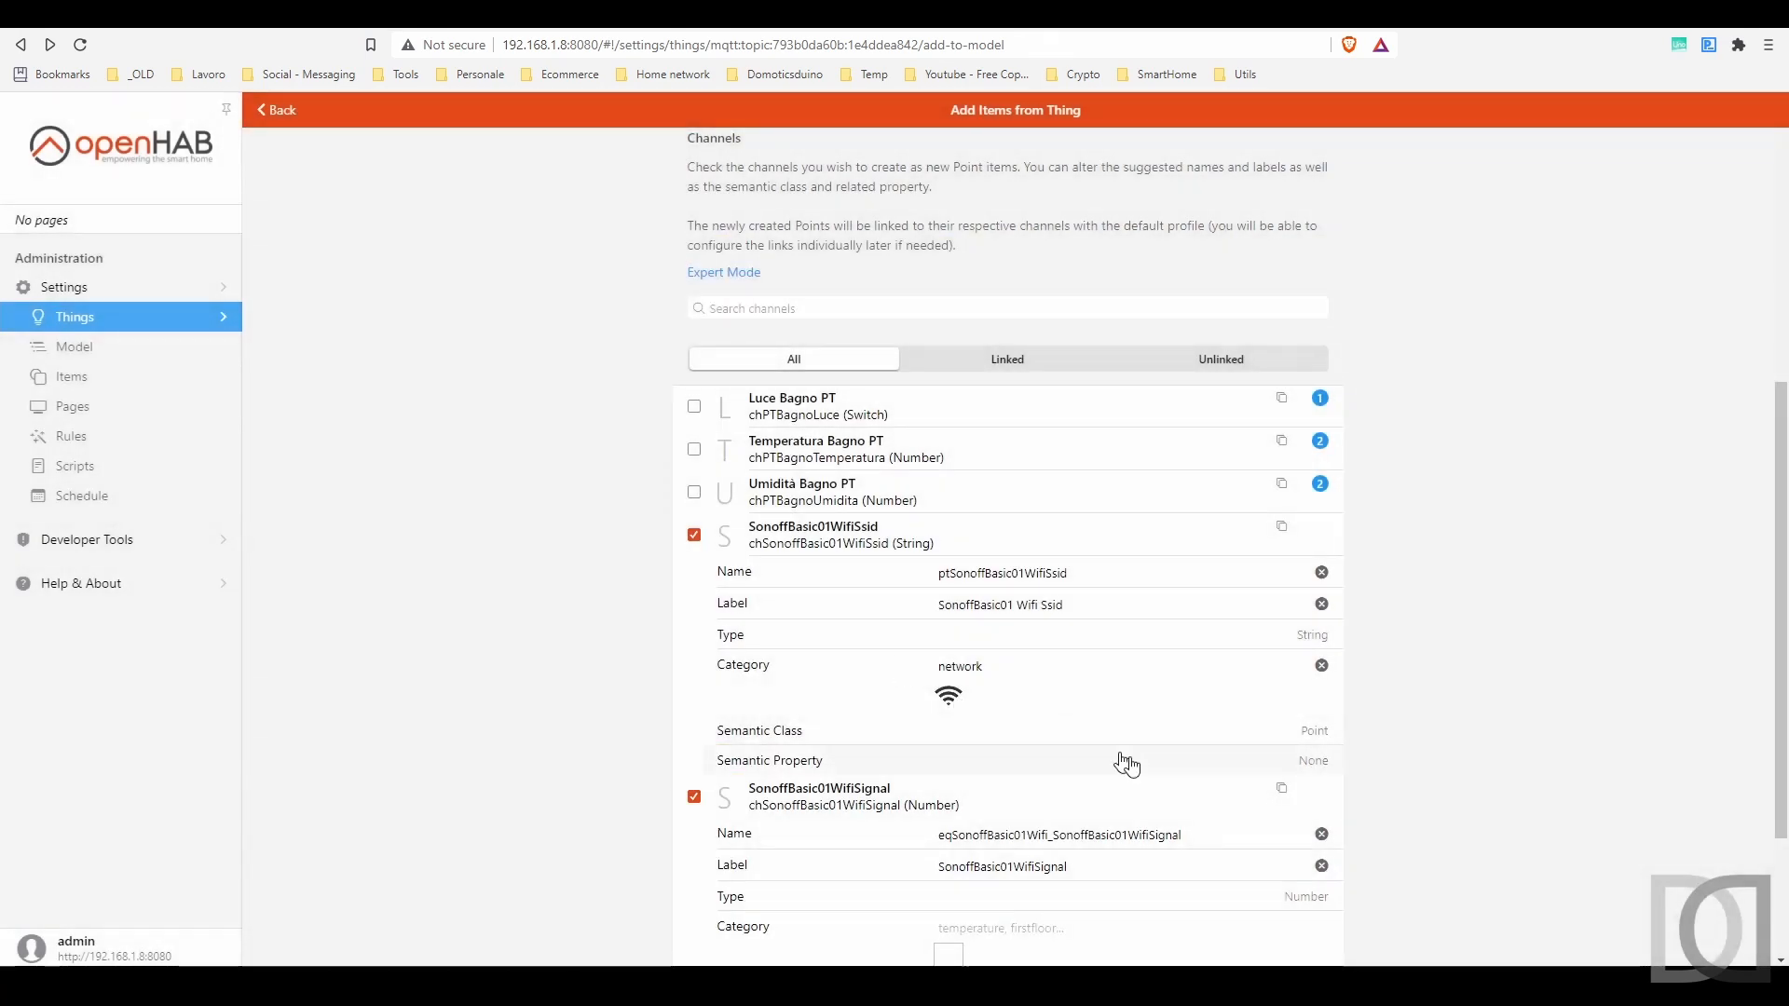
{"action": "left_click", "coordinate": [1315, 772]}
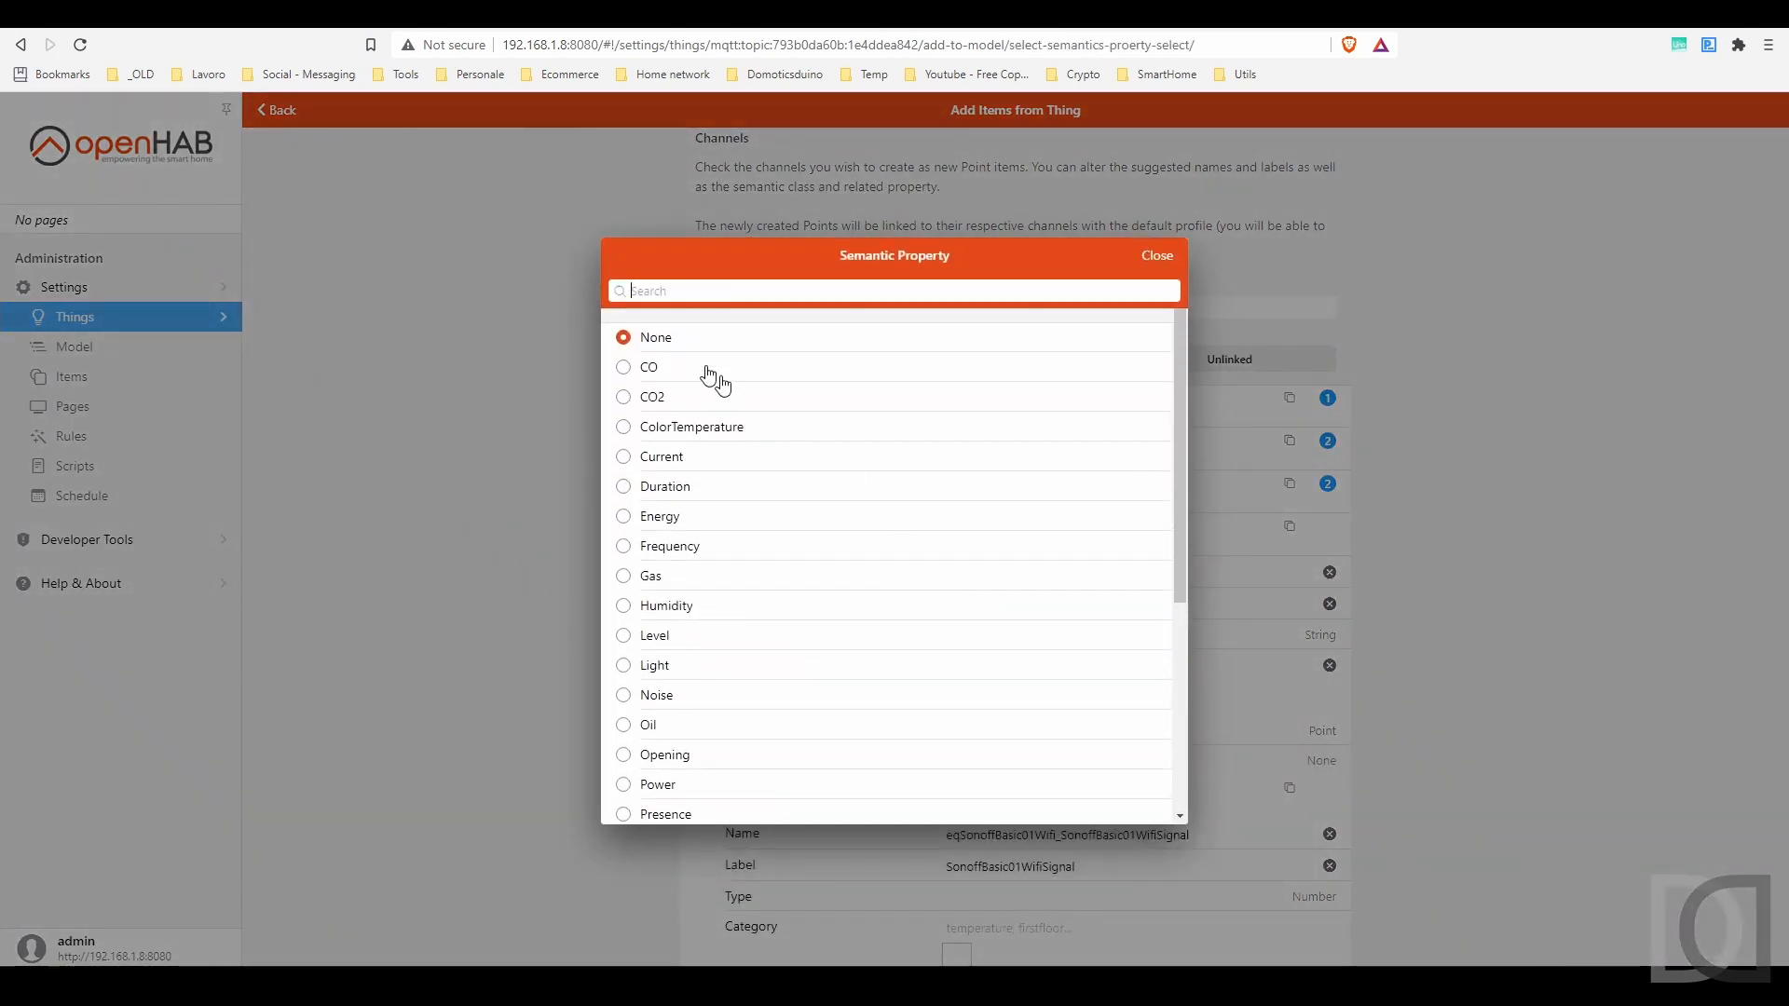
{"action": "left_click", "coordinate": [657, 328]}
Step: Name the signal point ptSonoffBasic01WifiSignal and label it SonoffBasic01 Wifi Signal
{"action": "double_click", "coordinate": [976, 474]}
{"action": "key", "text": "ctrl+c"}
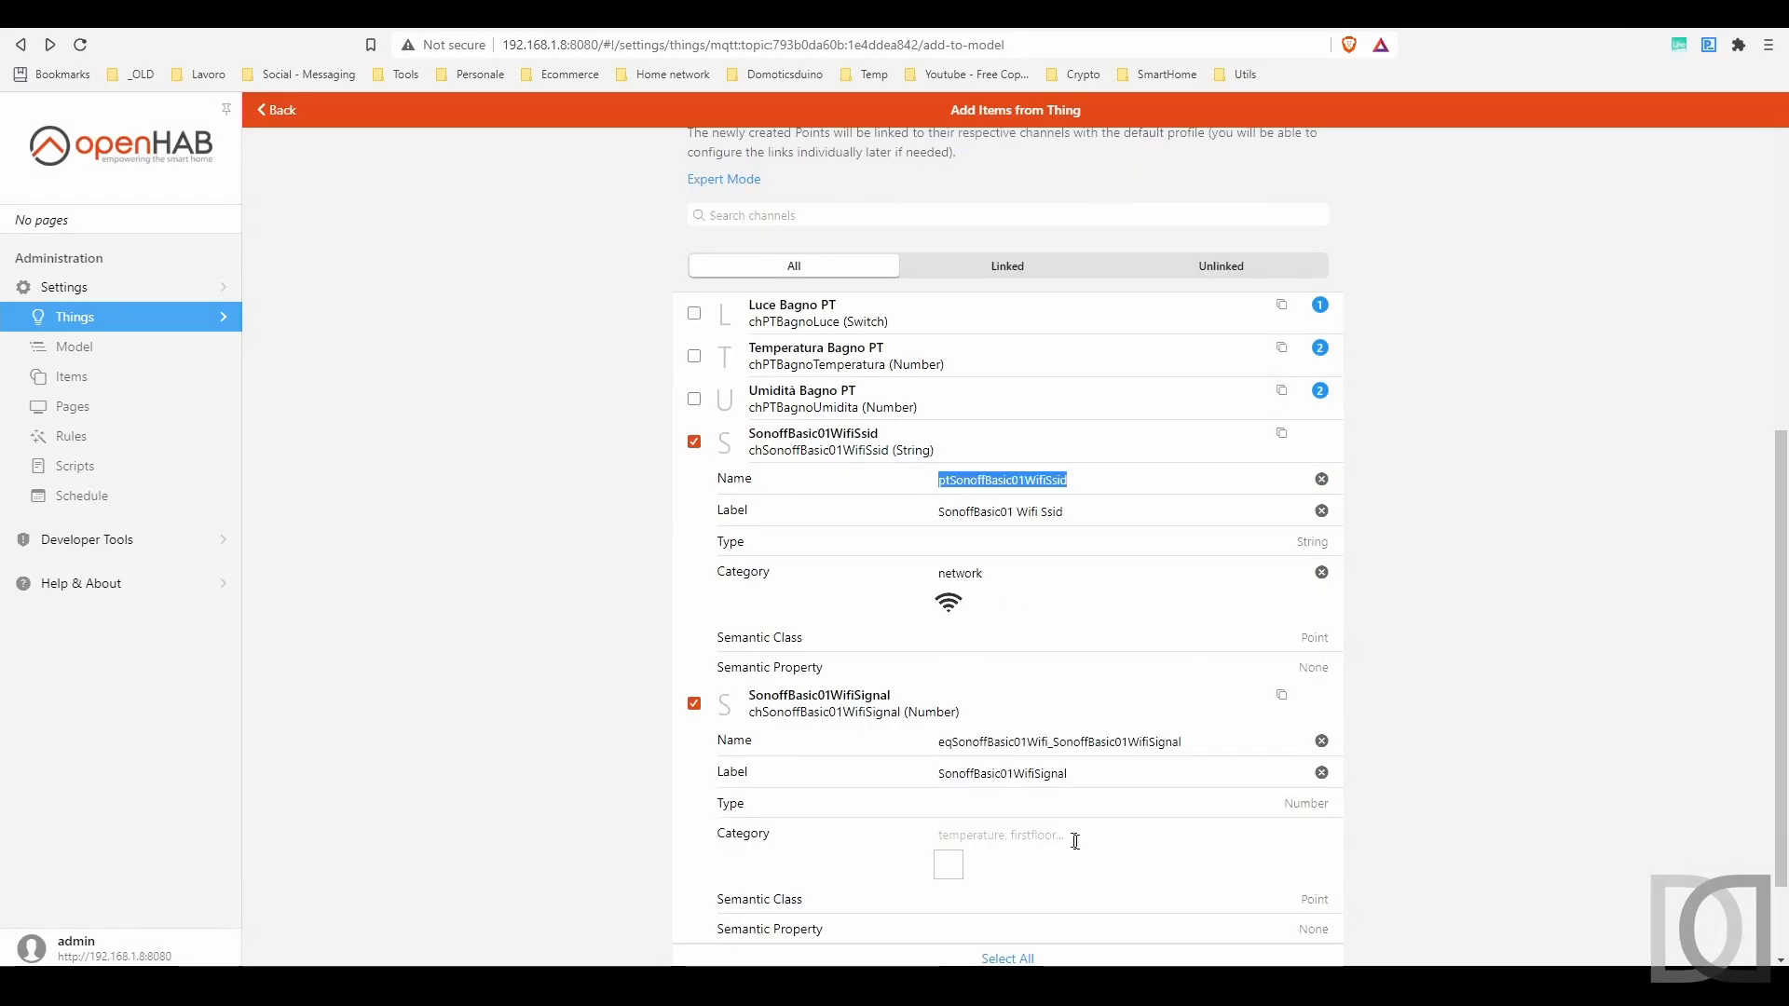
{"action": "double_click", "coordinate": [1053, 741]}
{"action": "key", "text": "ctrl+v"}
{"action": "key", "text": "BackSpace"}
{"action": "key", "text": "BackSpace"}
{"action": "key", "text": "BackSpace"}
{"action": "left_click", "coordinate": [1013, 774]}
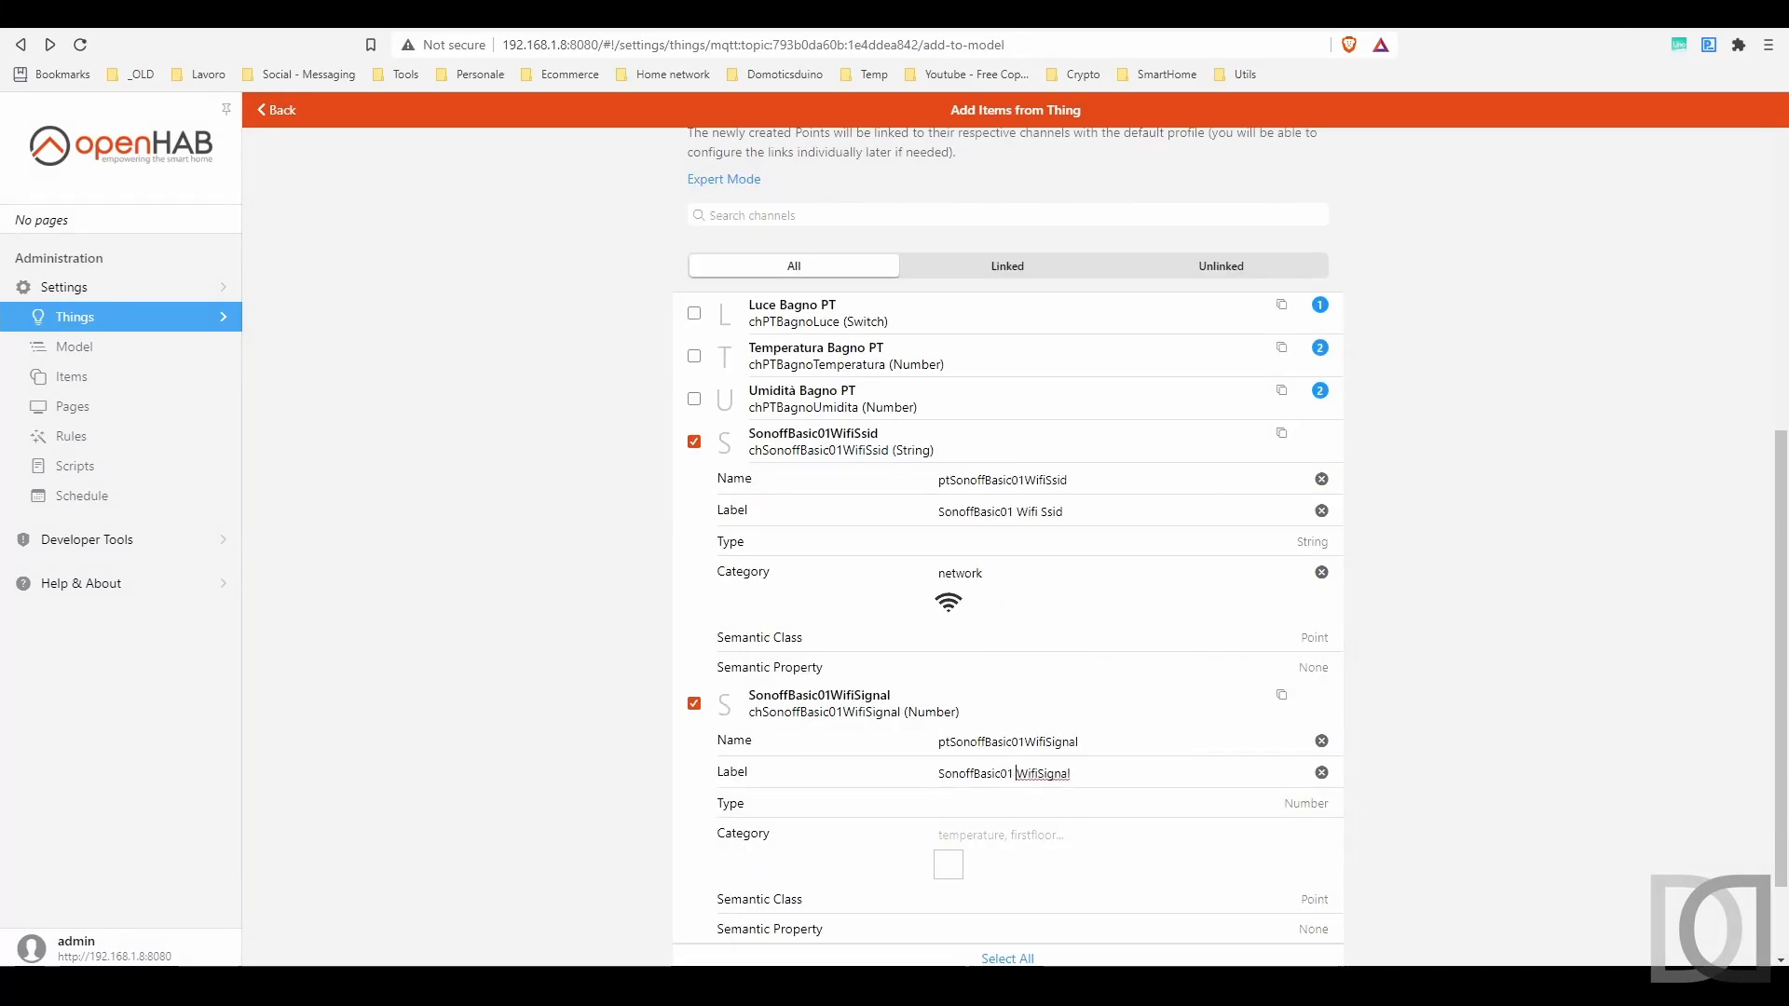
{"action": "left_click", "coordinate": [1041, 776]}
Step: Set the signal point's category to line
{"action": "left_click", "coordinate": [970, 835]}
{"action": "type", "text": "line"}
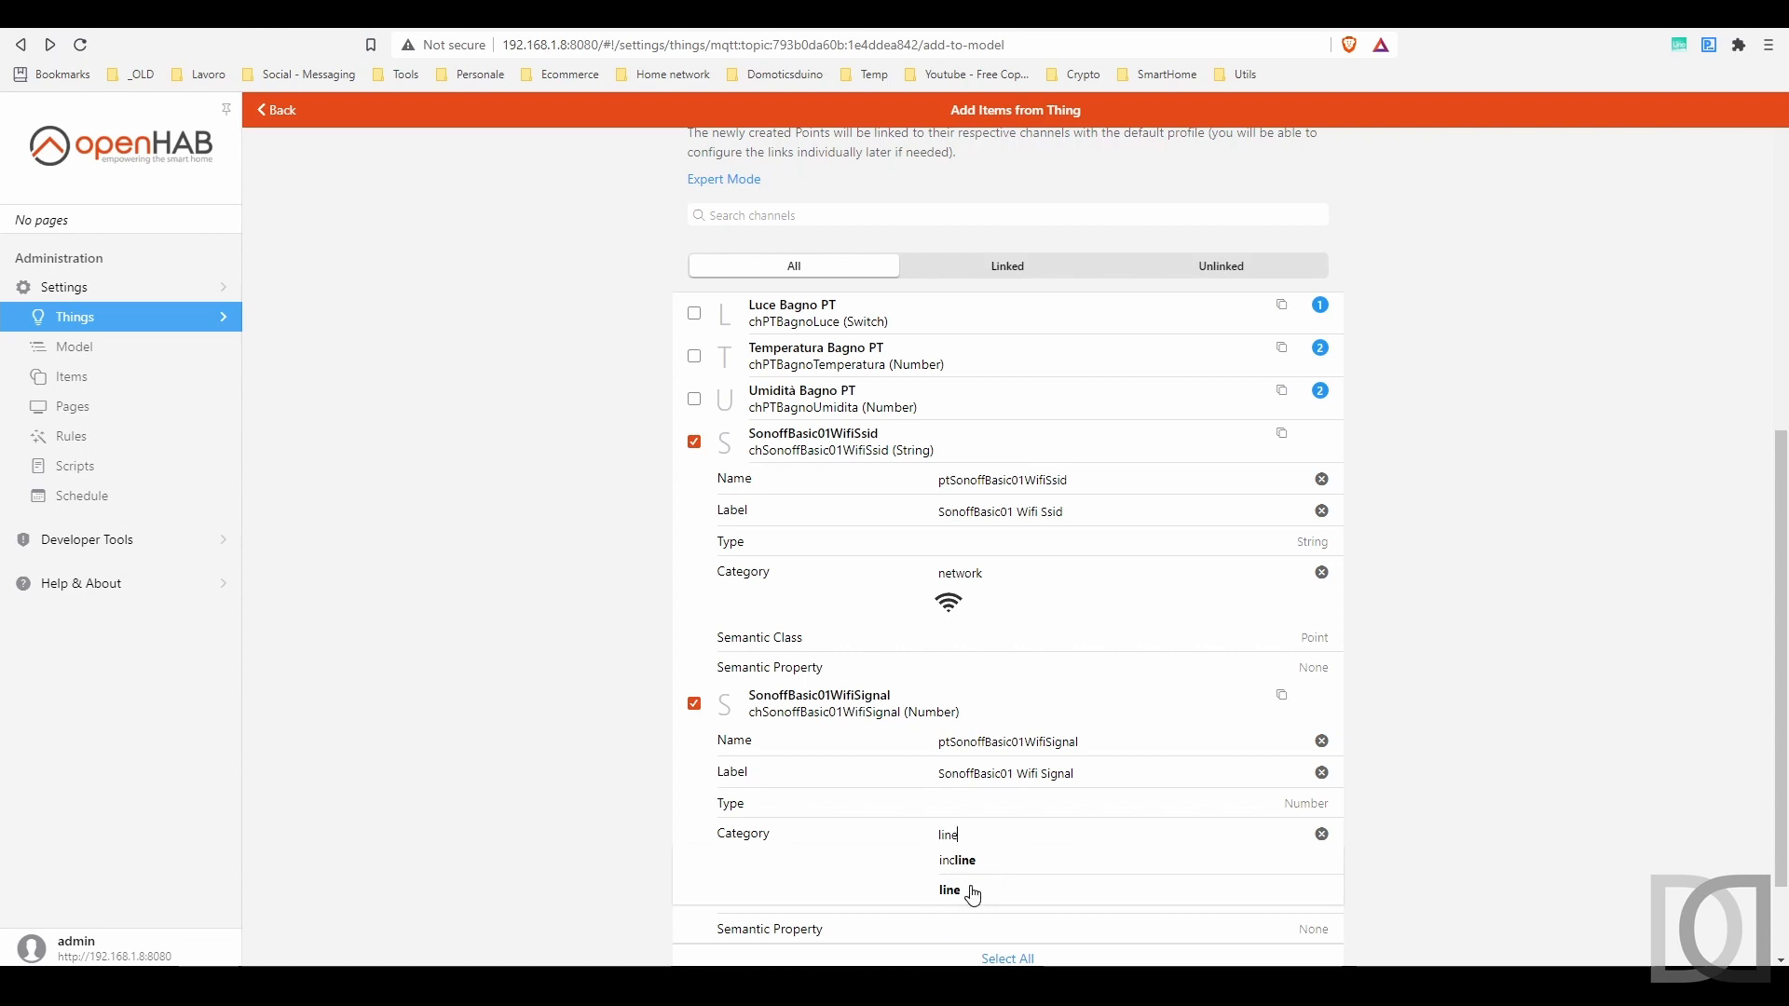
{"action": "left_click", "coordinate": [972, 894]}
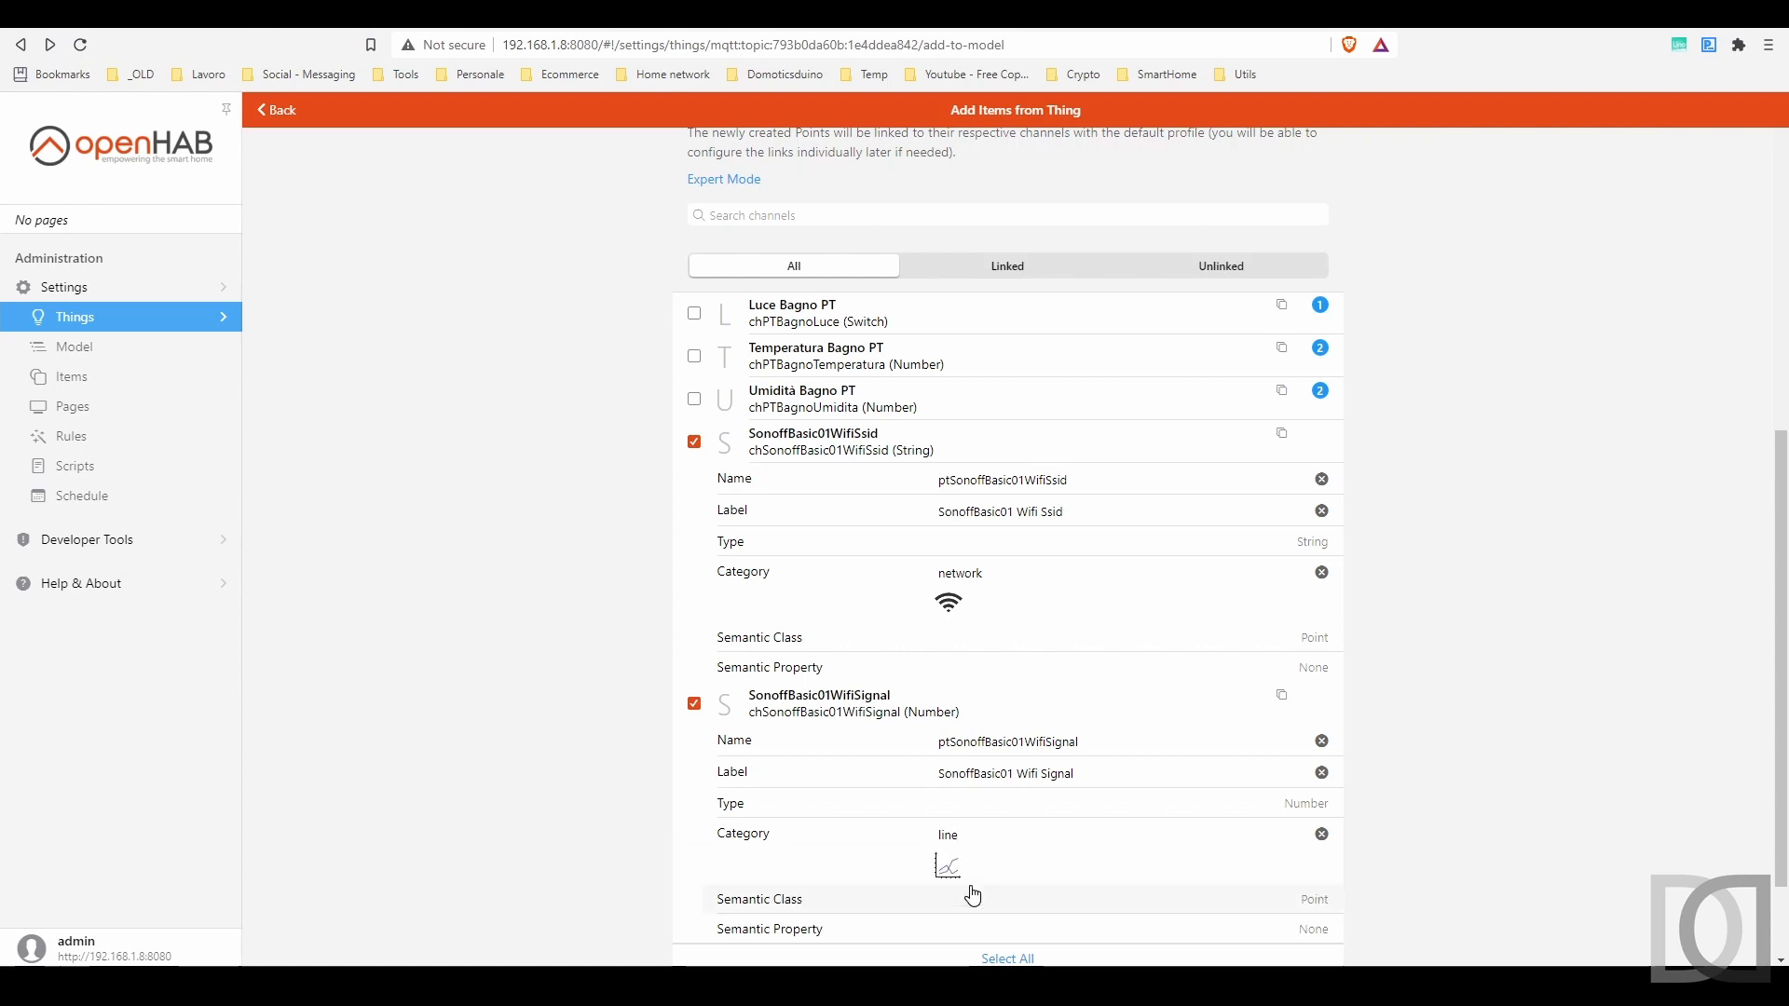
Step: Set the signal point's semantic class to Measurement and its semantic property to Level
{"action": "scroll", "coordinate": [886, 802], "scroll_direction": "down", "scroll_amount": 2}
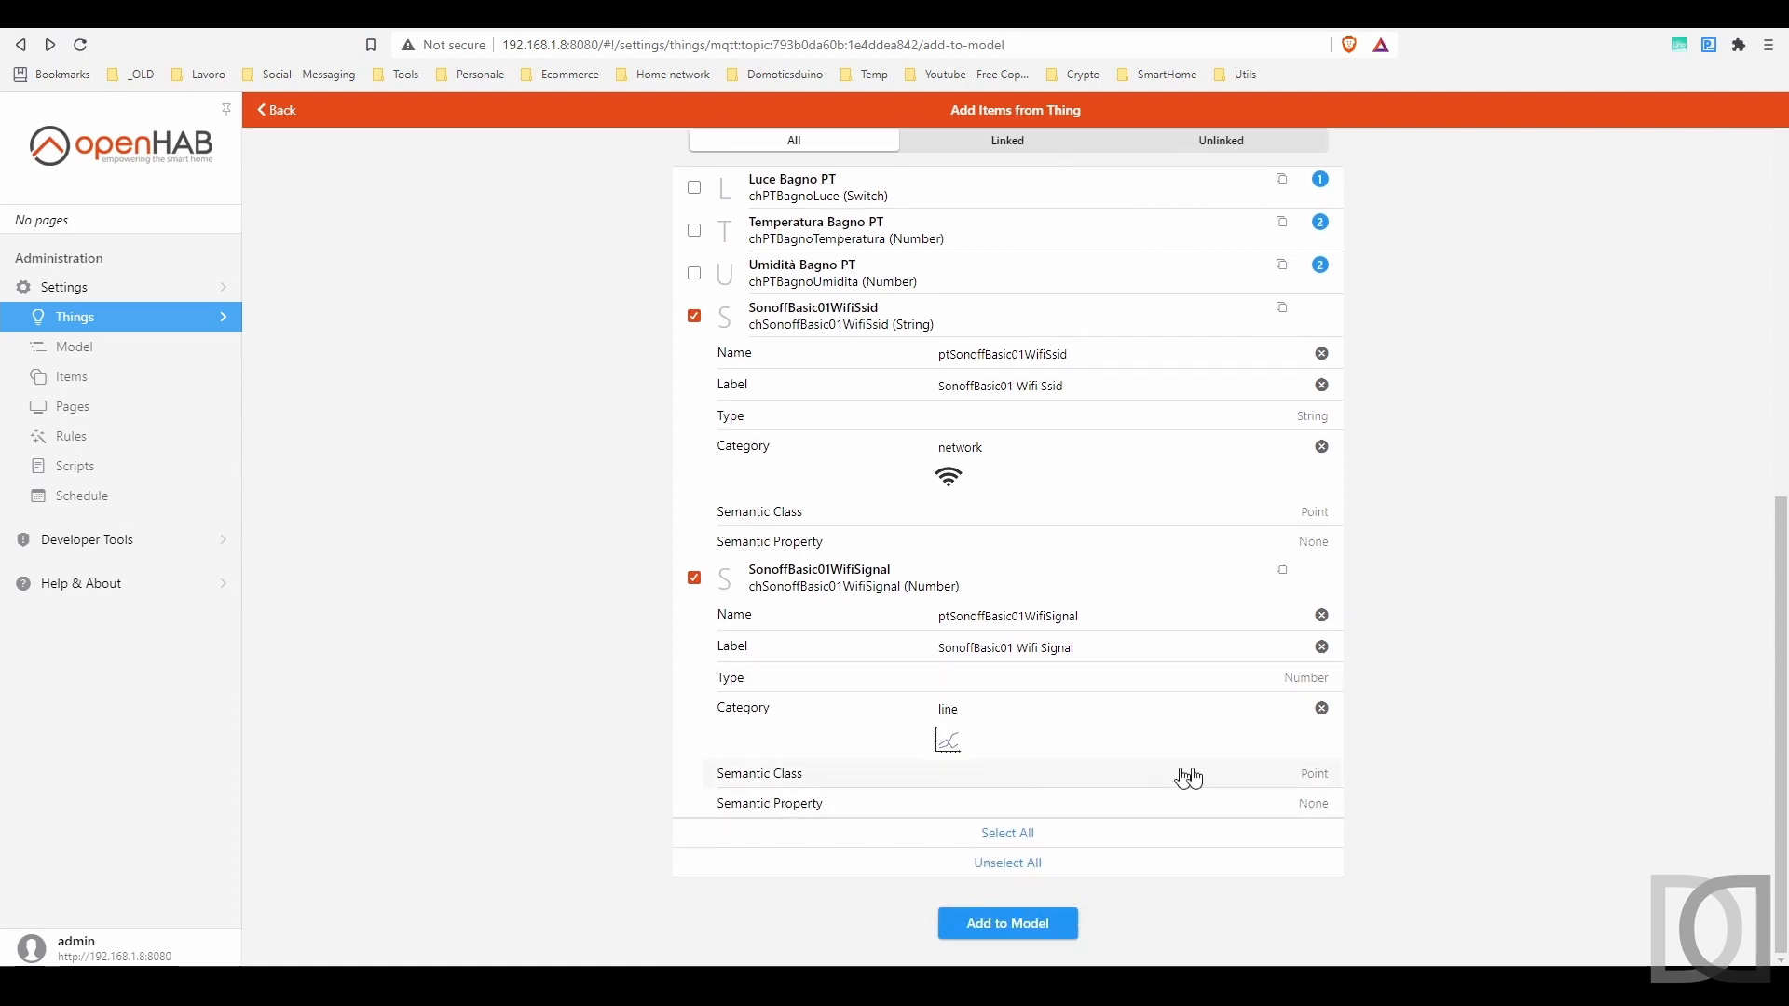
{"action": "left_click", "coordinate": [1316, 779]}
{"action": "left_click", "coordinate": [657, 476]}
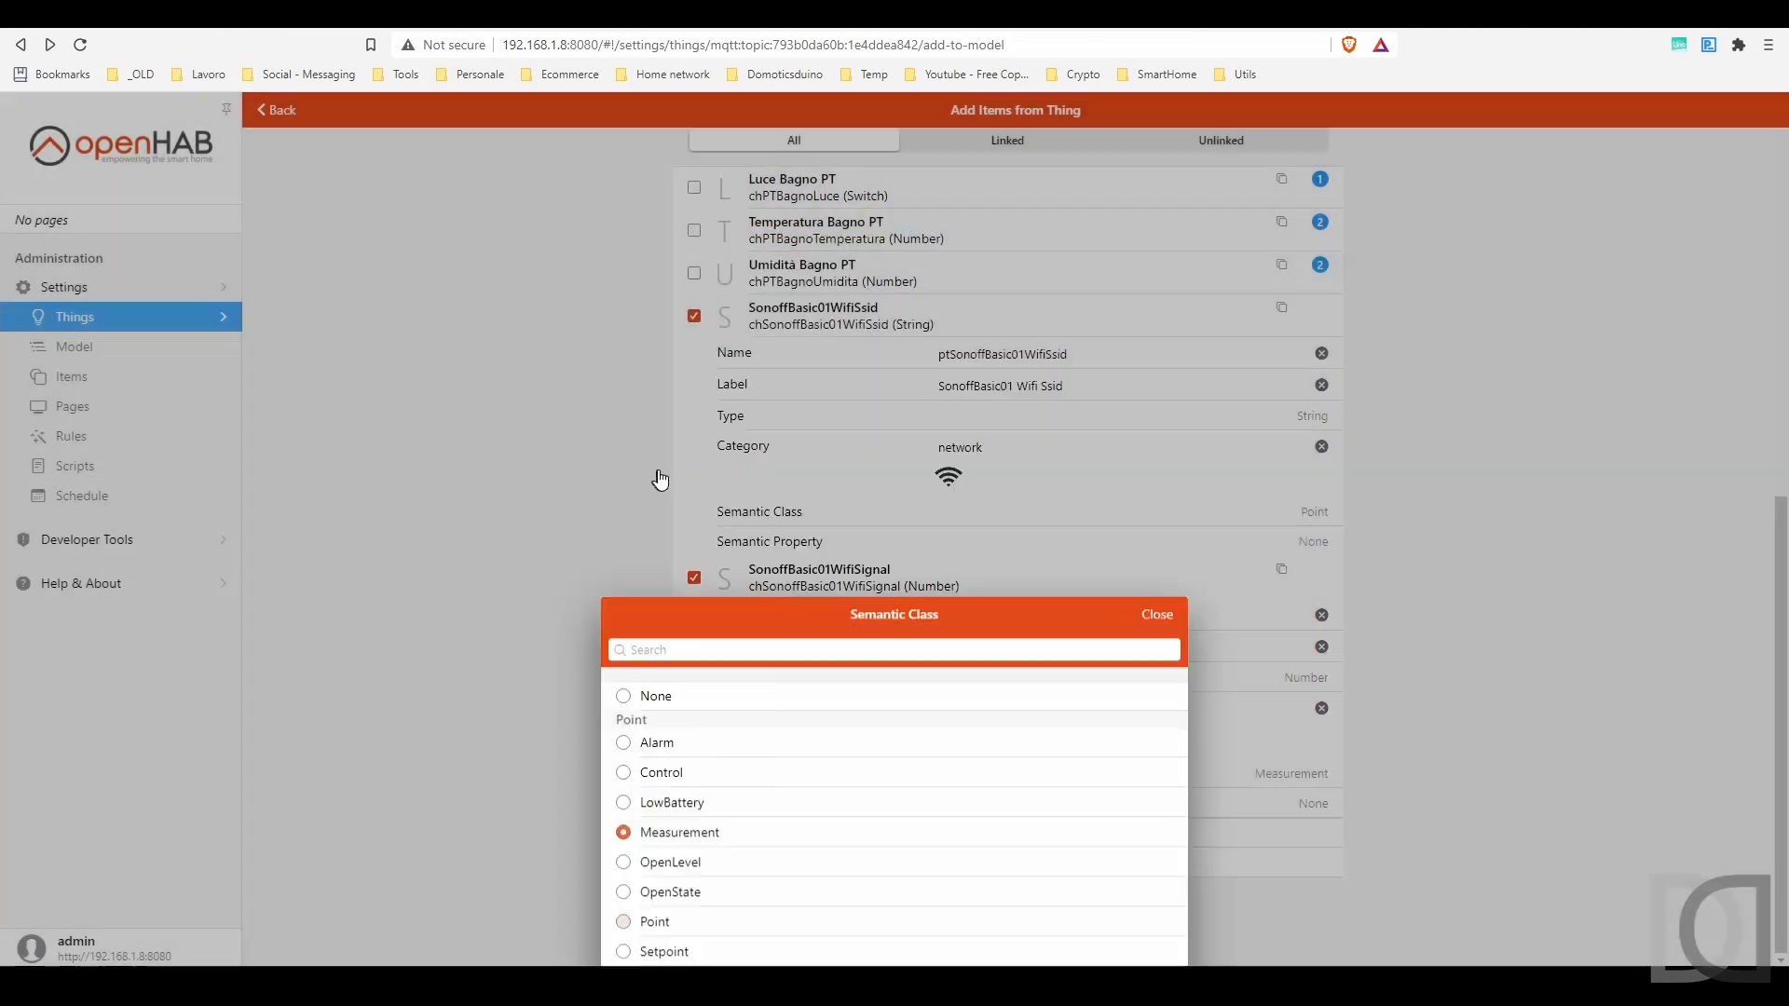
{"action": "left_click", "coordinate": [1309, 813]}
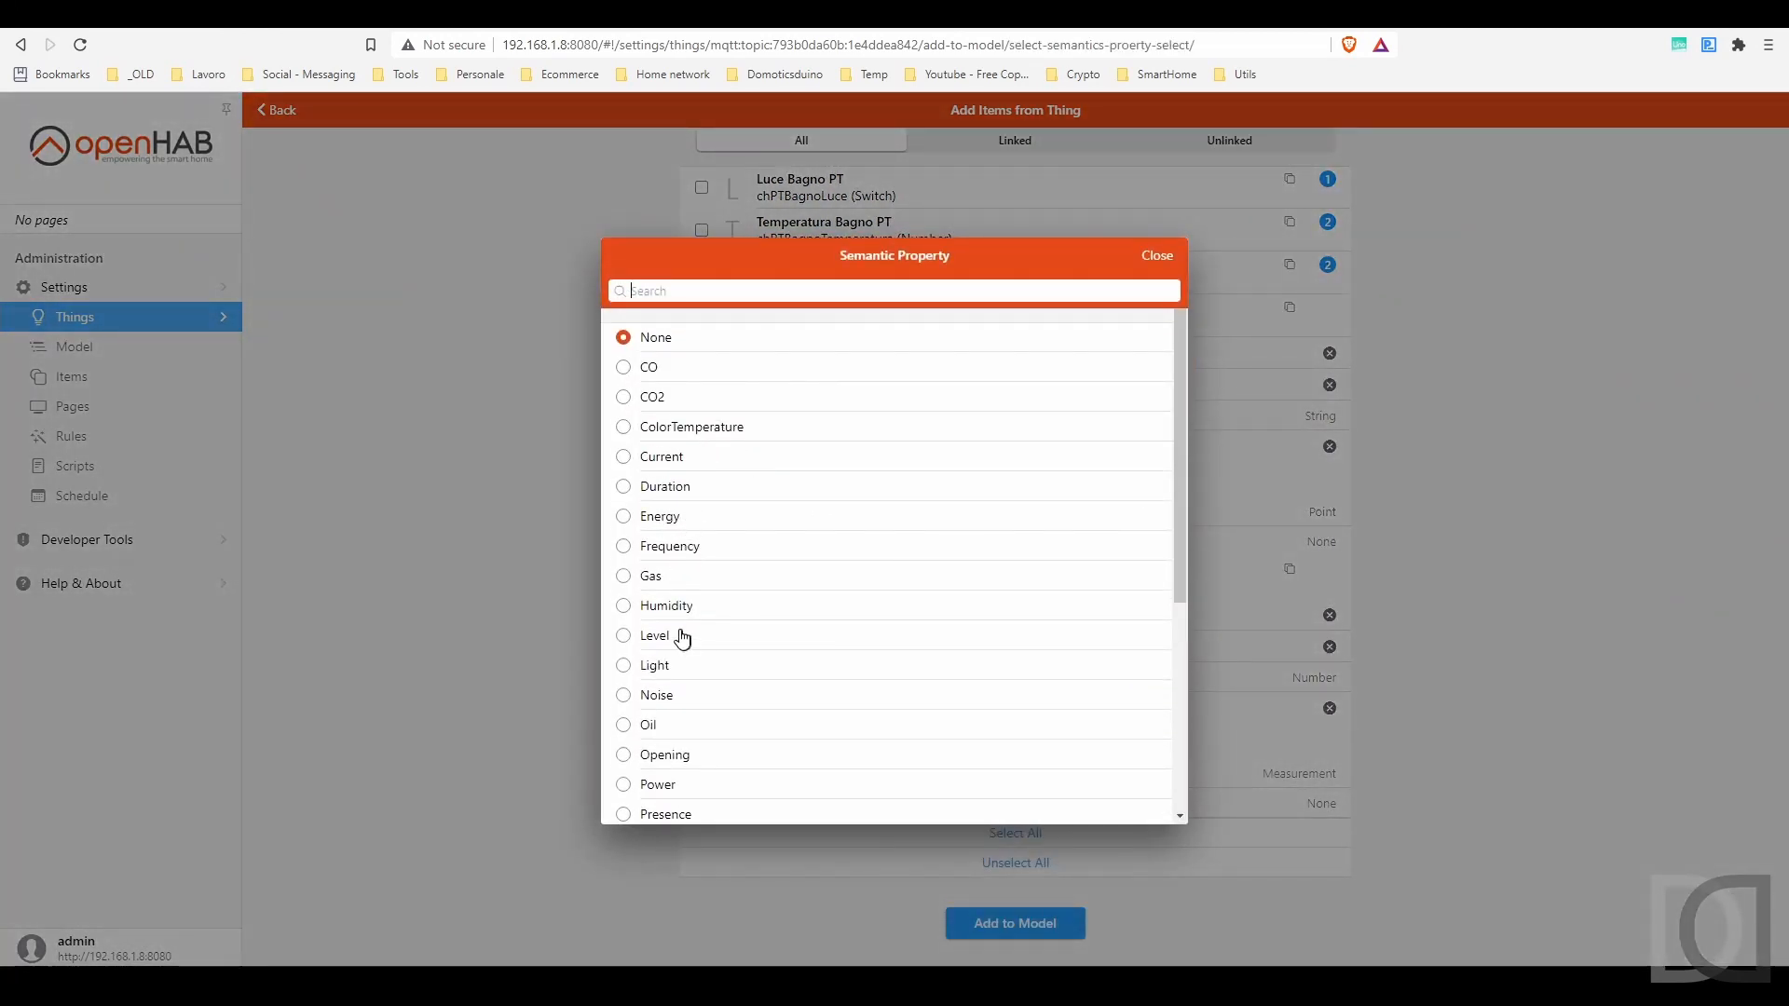
{"action": "left_click", "coordinate": [652, 628]}
Step: Add the configured equipment and its points to the model, and check the items linked to the Wi-Fi signal and SSID channels
{"action": "left_click", "coordinate": [1016, 926]}
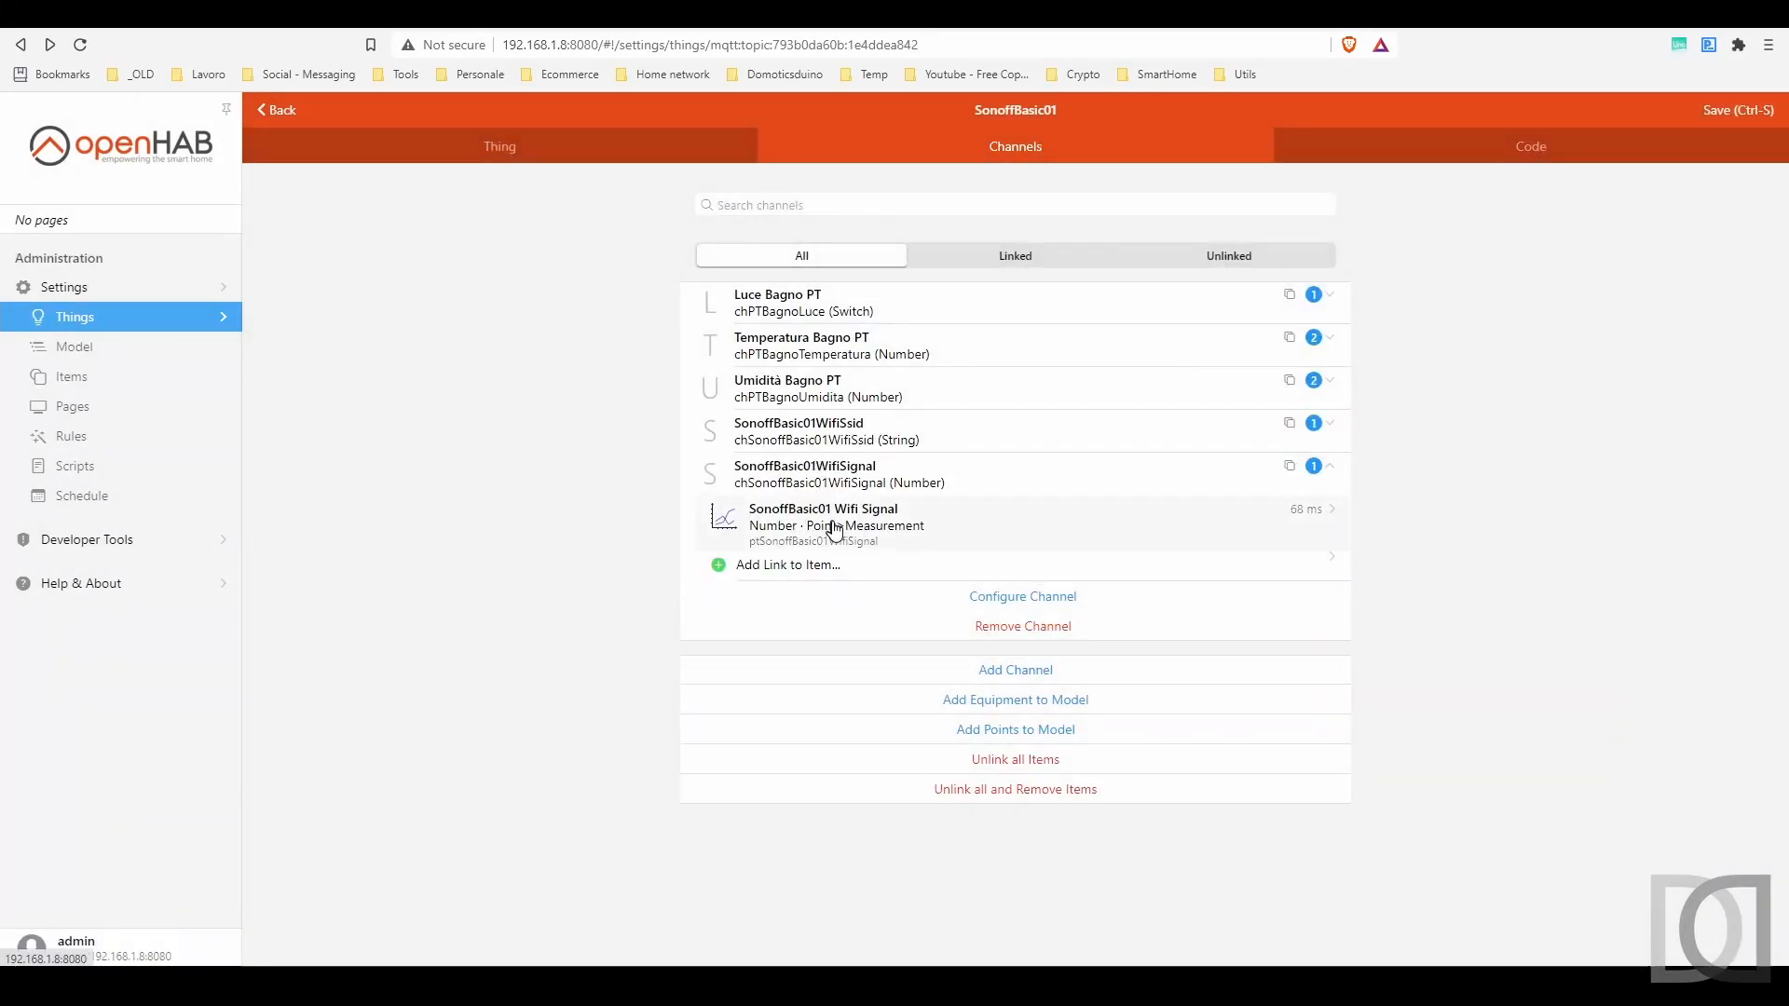
{"action": "left_click", "coordinate": [831, 439]}
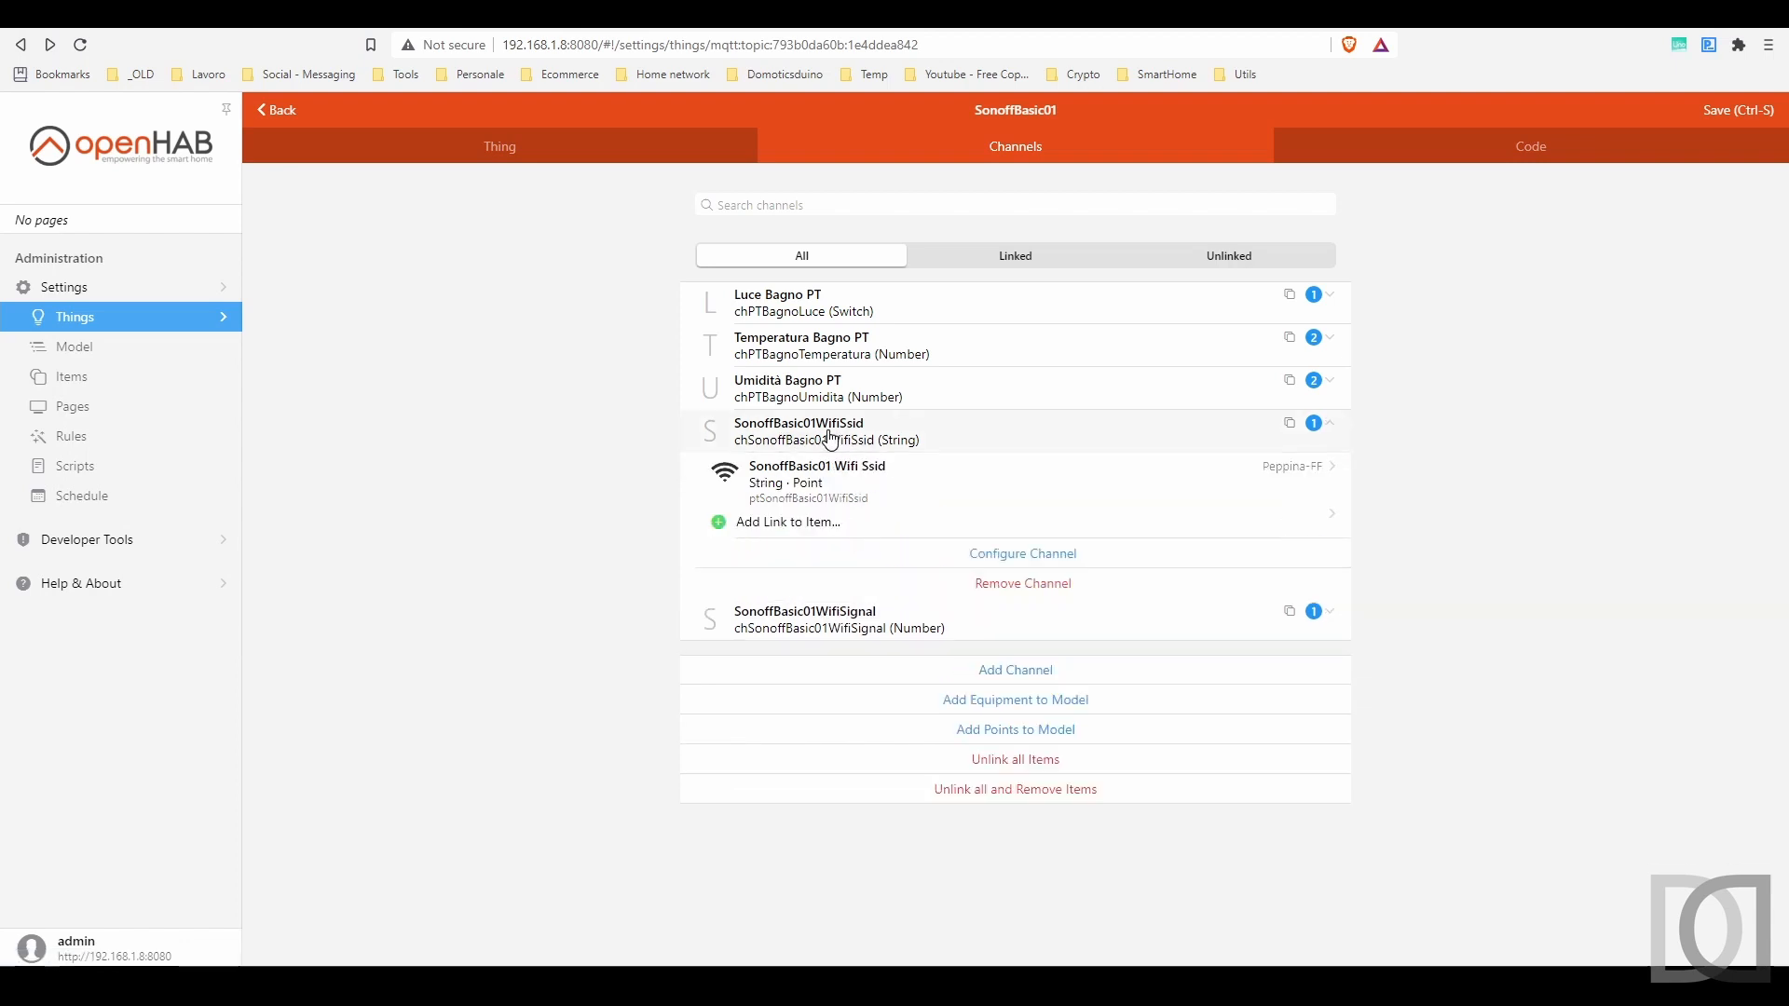